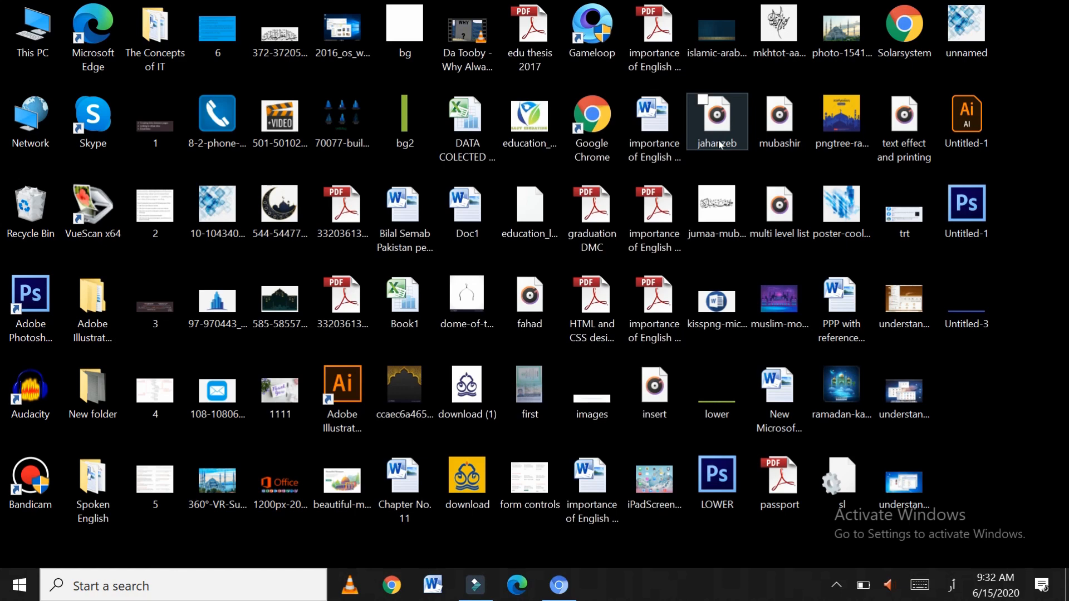
# Step: Open Microsoft Word with a blank document, dismiss the activation wizard, and maximize the window
pyautogui.click(433, 584)
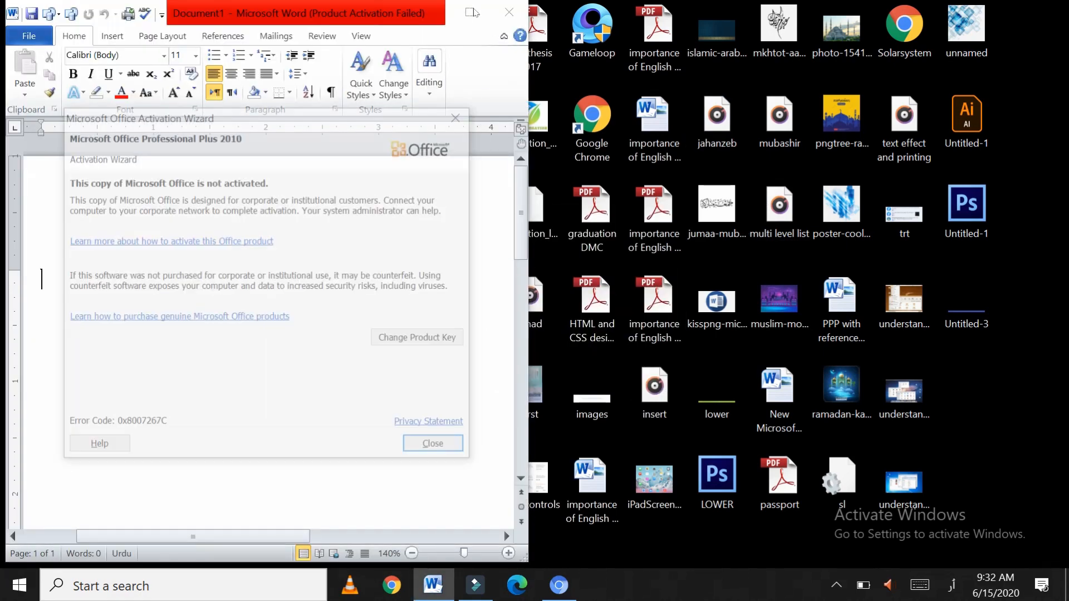
pyautogui.click(434, 451)
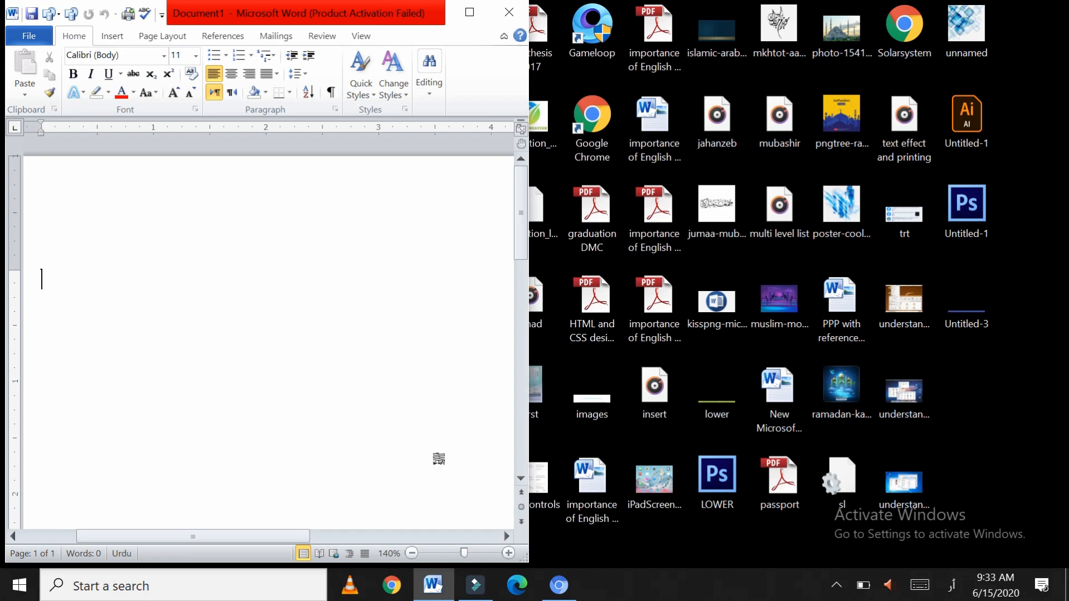
pyautogui.click(470, 13)
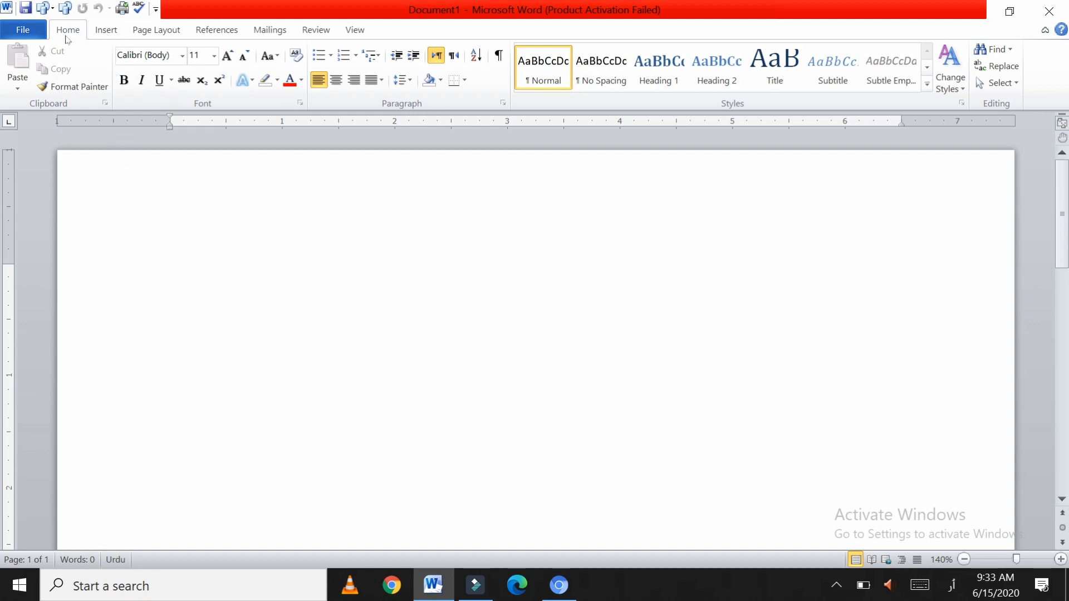
# Step: Insert a table with 10 columns and 8 rows into the blank document
pyautogui.click(109, 29)
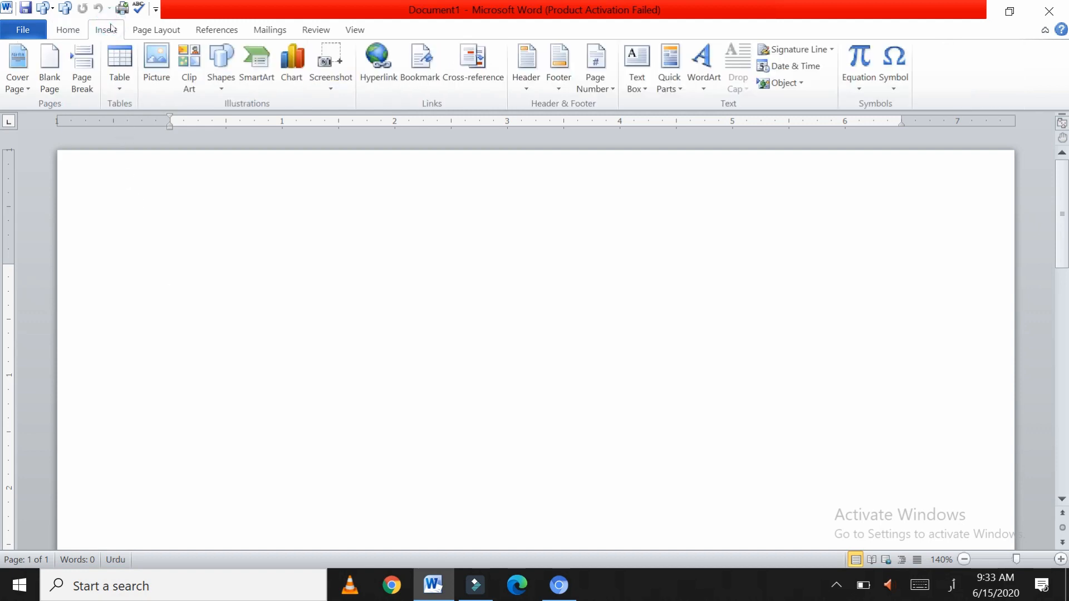
pyautogui.click(126, 68)
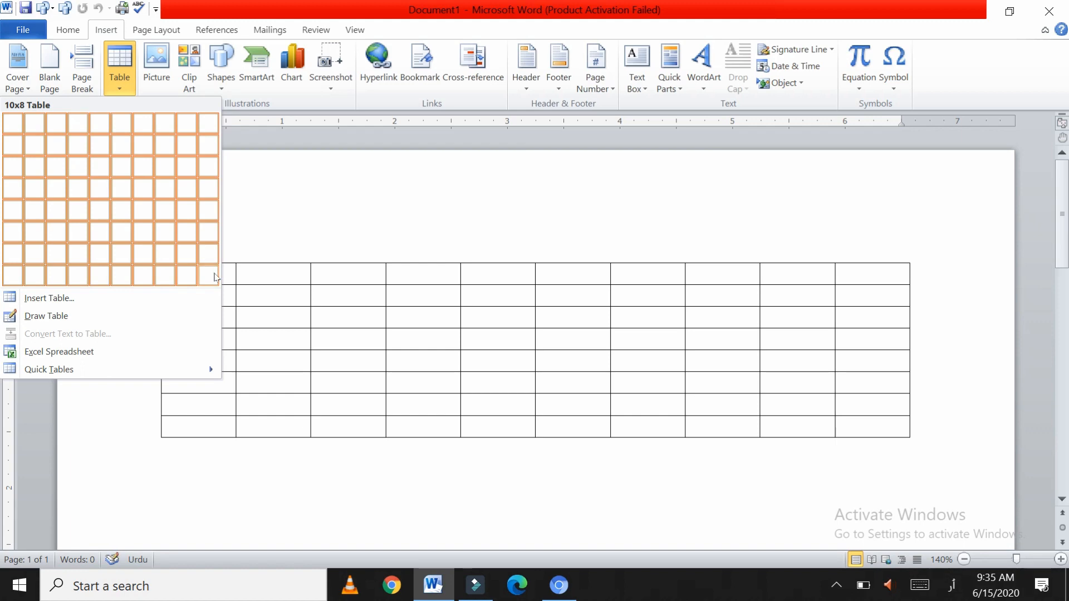
pyautogui.click(216, 277)
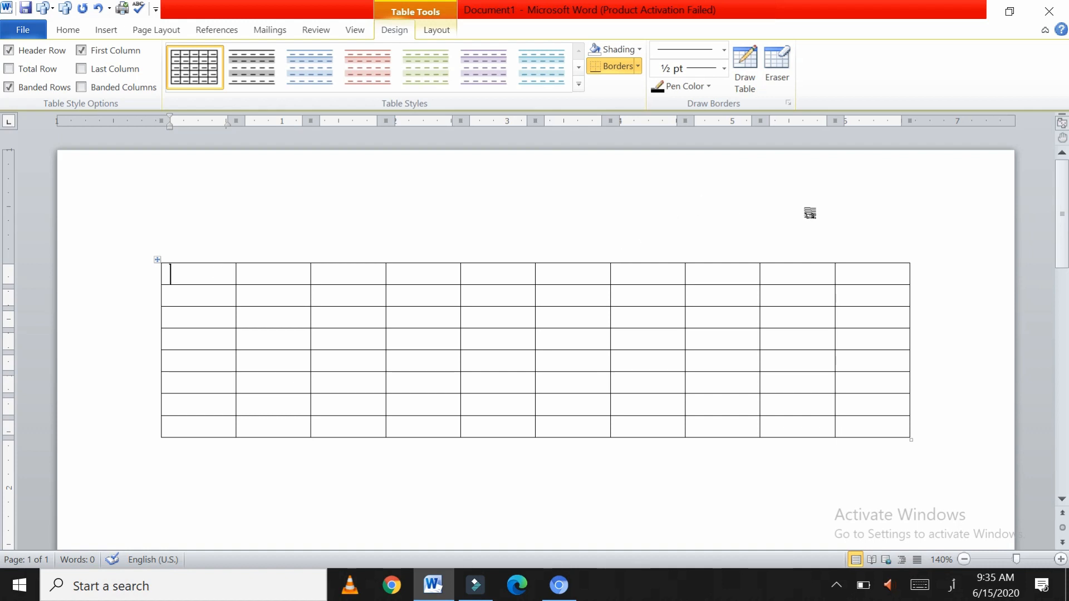
# Step: Choose the Urdu (Pakistan) keyboard and enter ا in the rightmost cell of the table's first row
pyautogui.click(873, 274)
pyautogui.click(159, 259)
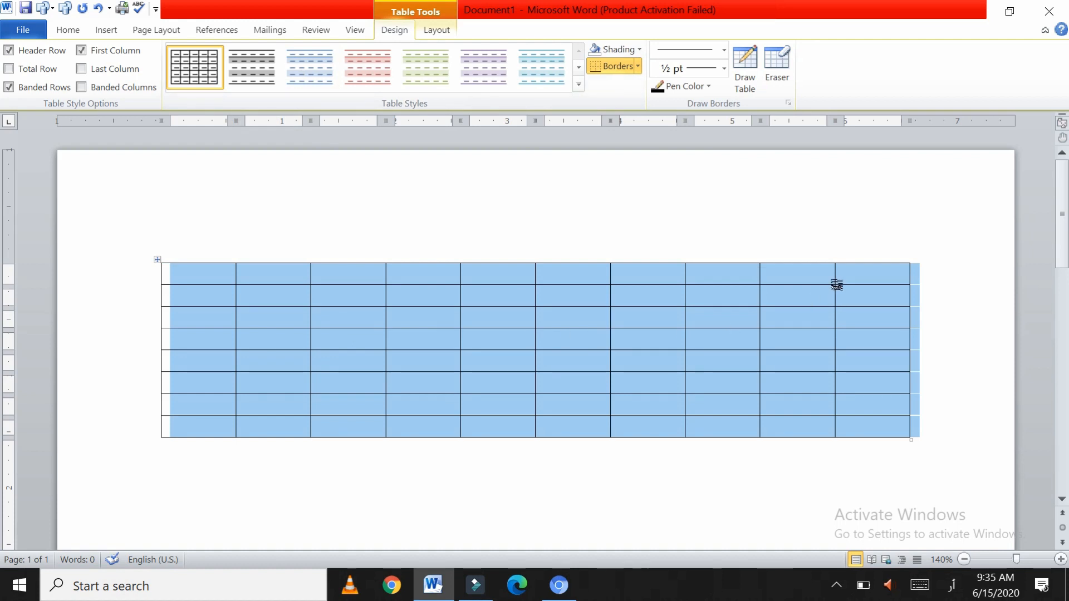
pyautogui.click(864, 277)
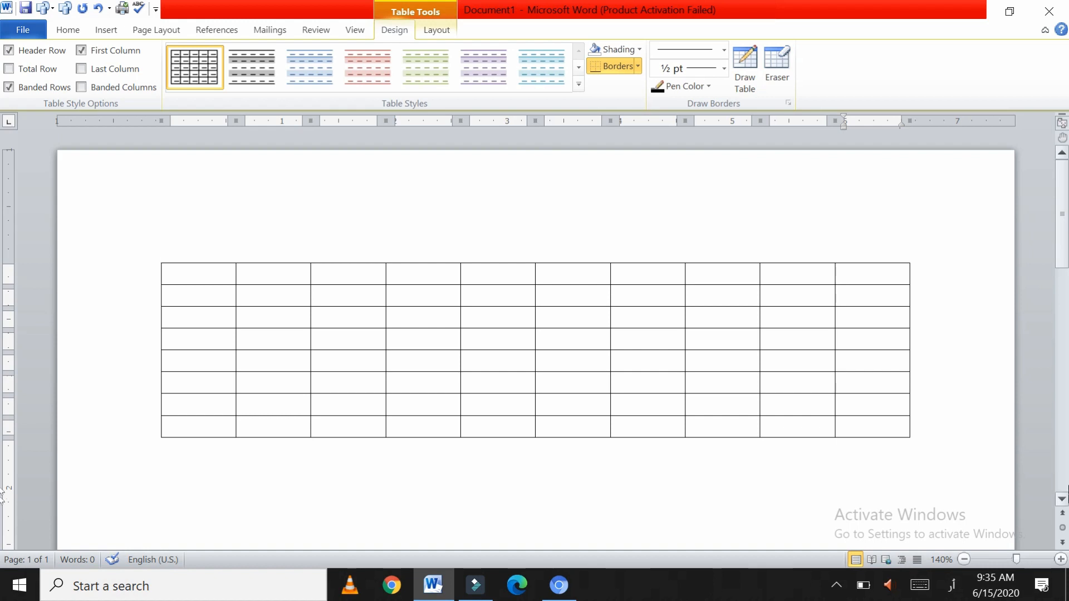
pyautogui.click(952, 590)
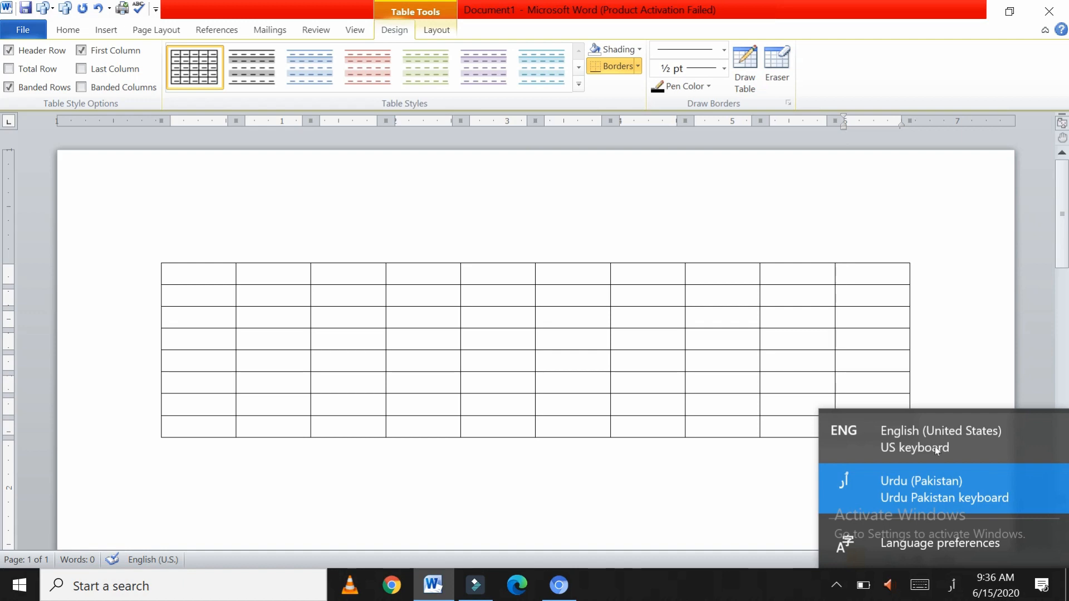
pyautogui.click(946, 486)
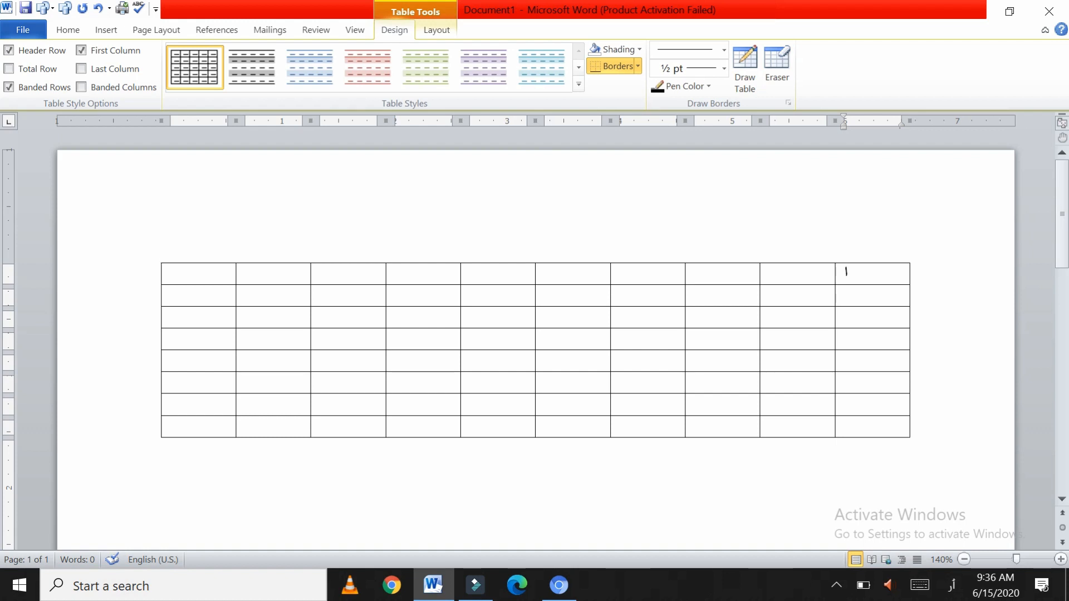
pyautogui.hotkey('alt', 'shift')
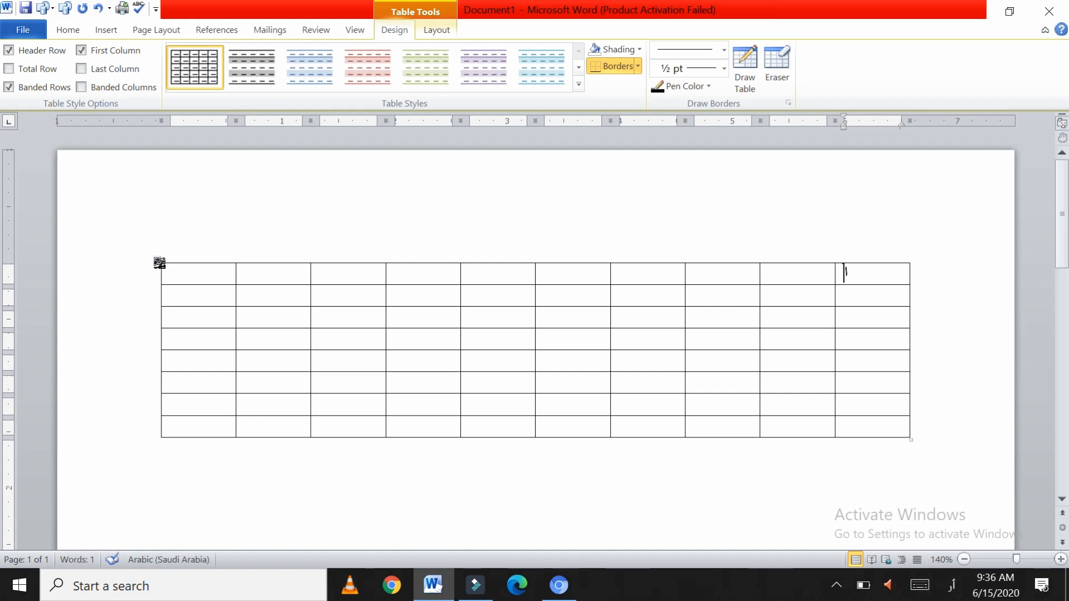
# Step: Set the font of the entire table to Jameel Noori Nastaleeq at size 22
pyautogui.click(157, 260)
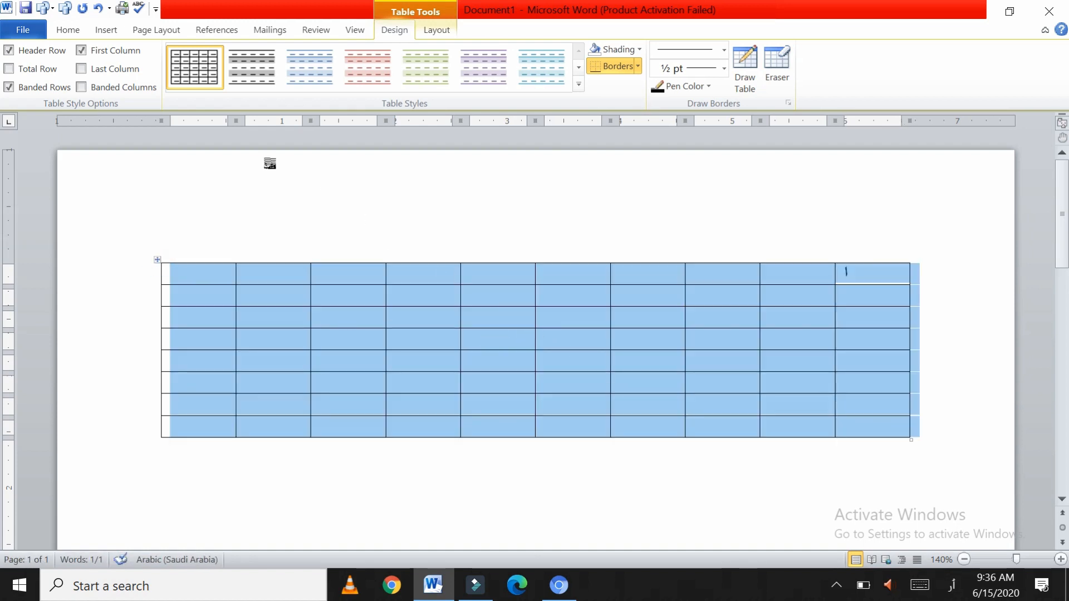
pyautogui.click(72, 29)
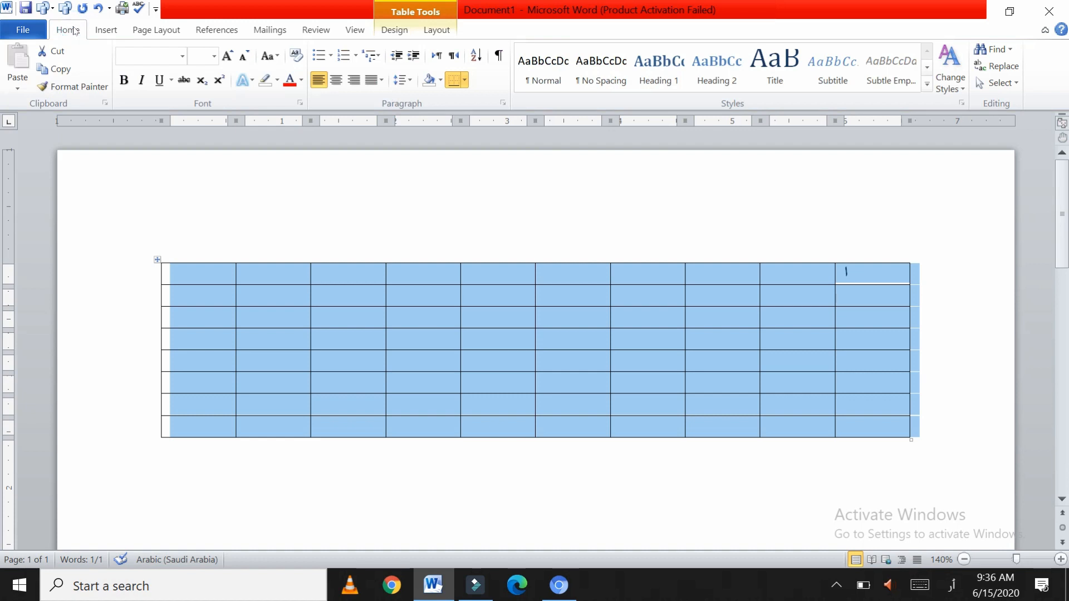
pyautogui.click(182, 56)
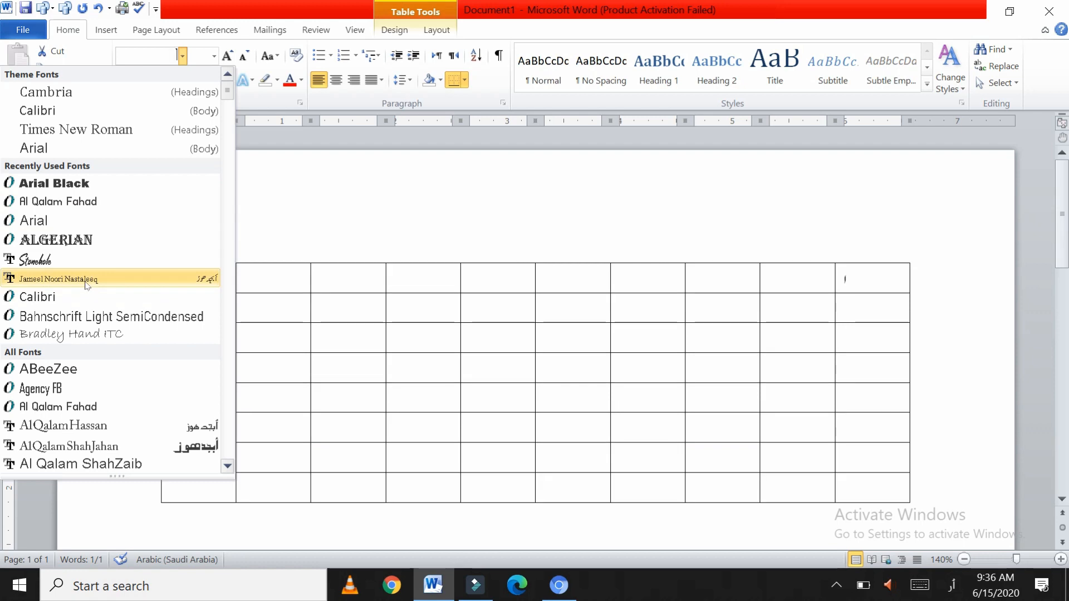
pyautogui.click(86, 284)
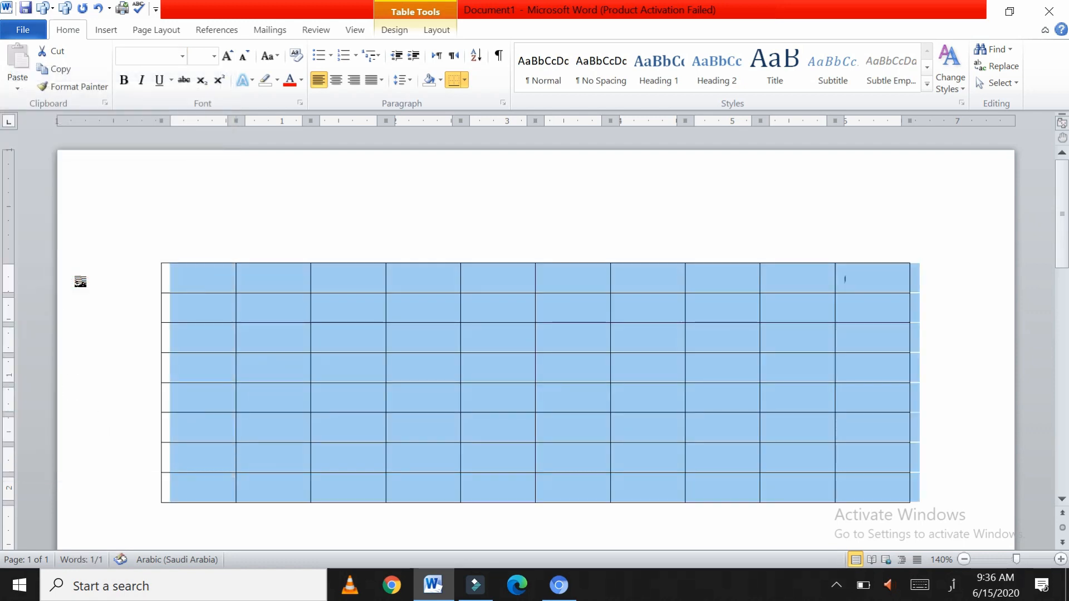
pyautogui.click(213, 56)
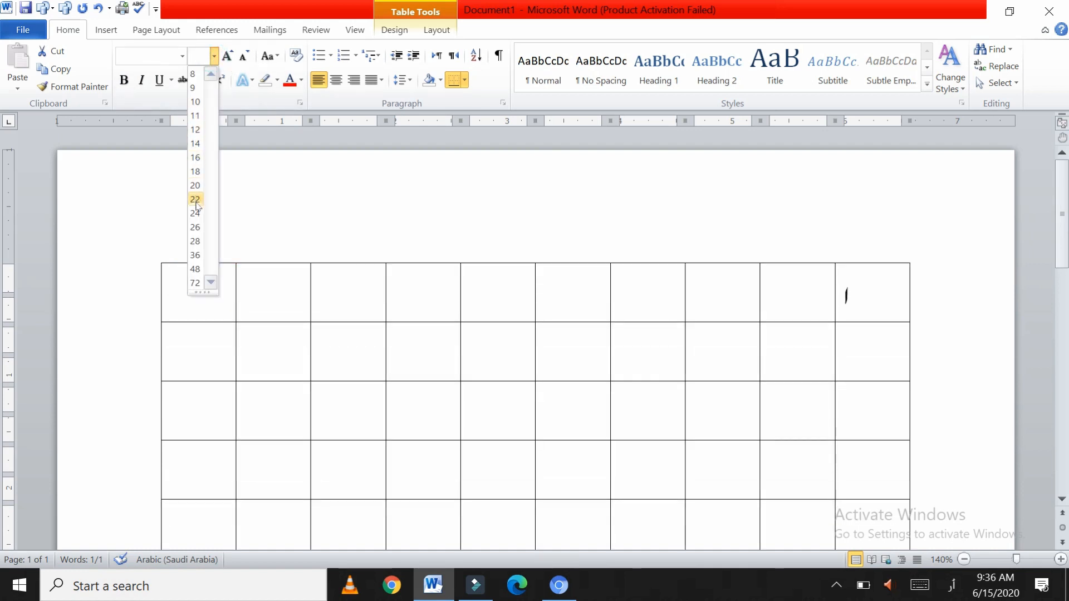
pyautogui.click(195, 202)
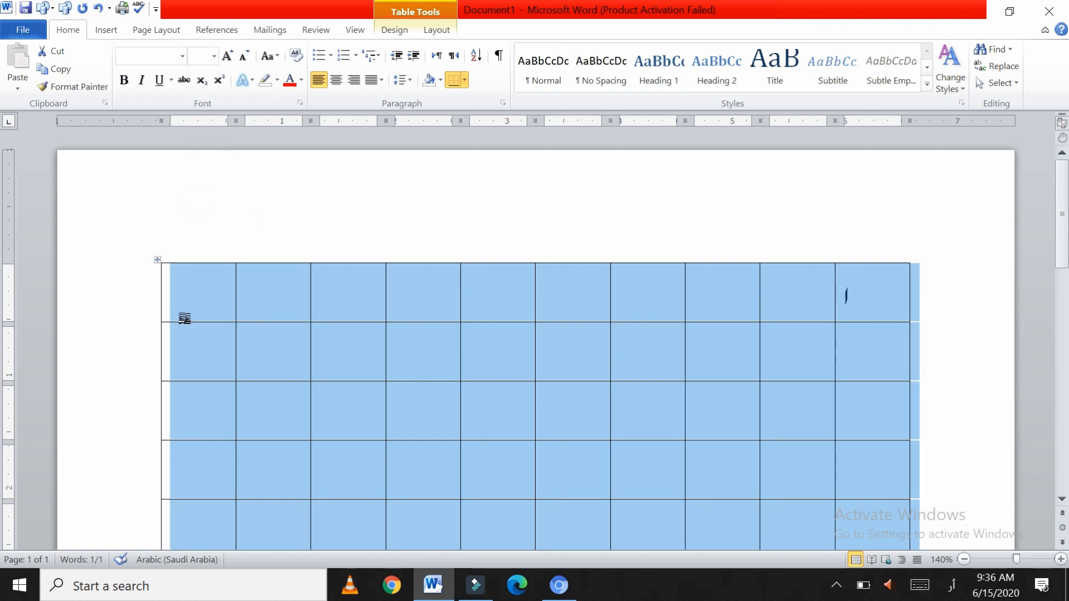
# Step: Try to center the contents of all cells in the table
pyautogui.moveTo(183, 317); pyautogui.dragTo(189, 311)
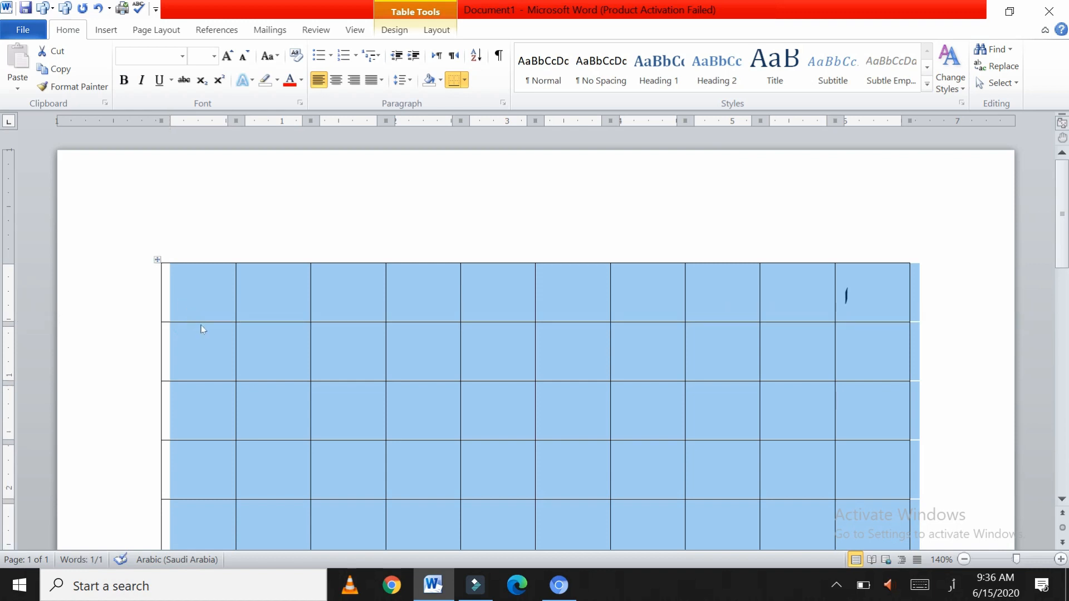
pyautogui.moveTo(203, 321); pyautogui.dragTo(202, 304)
pyautogui.click(337, 80)
pyautogui.click(336, 80)
pyautogui.click(788, 302)
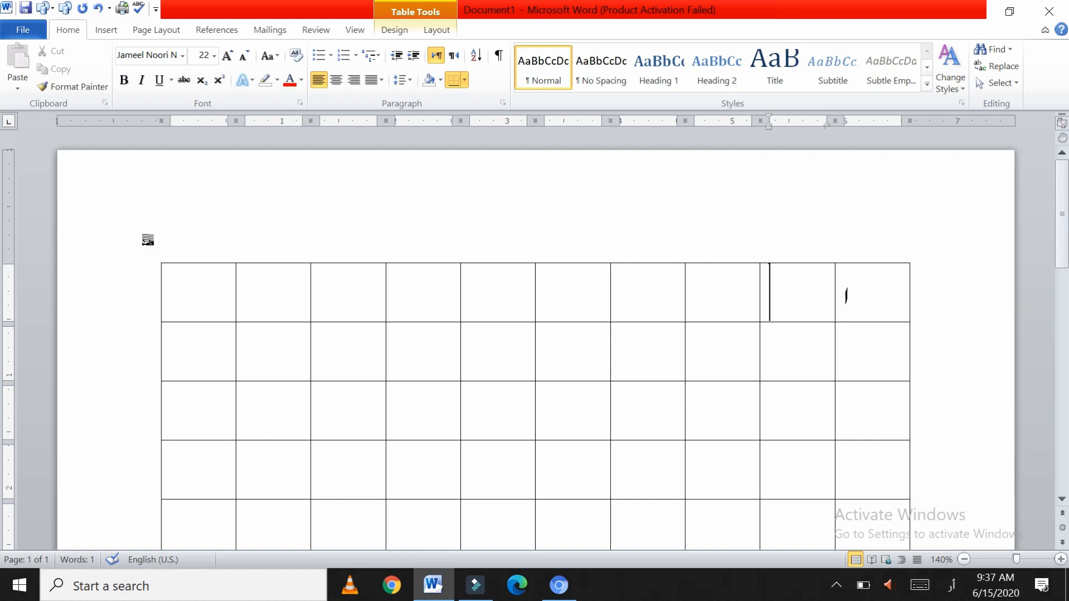
pyautogui.click(158, 262)
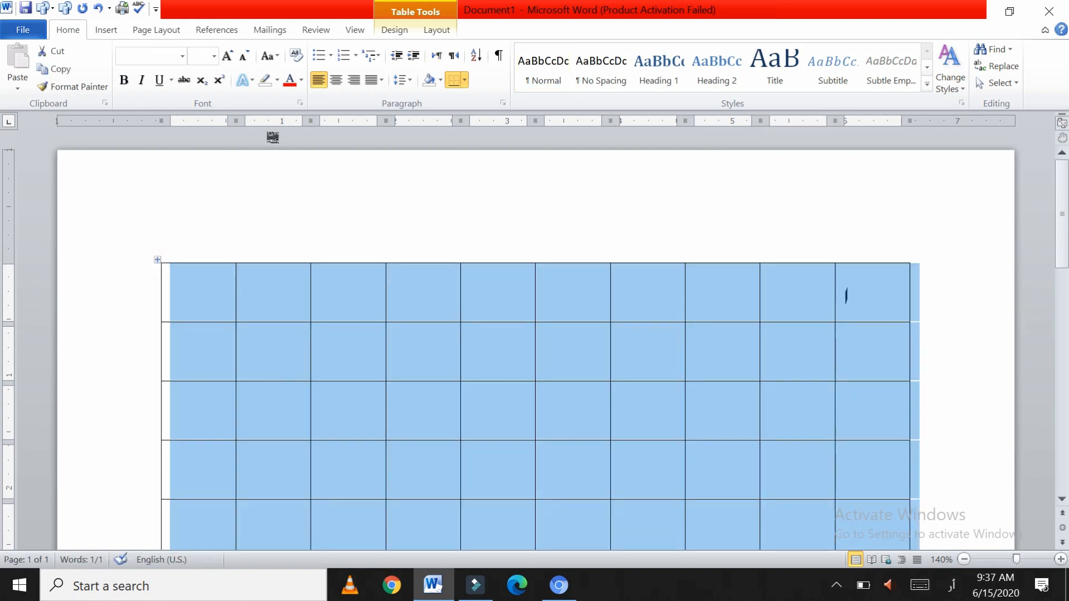
pyautogui.click(337, 81)
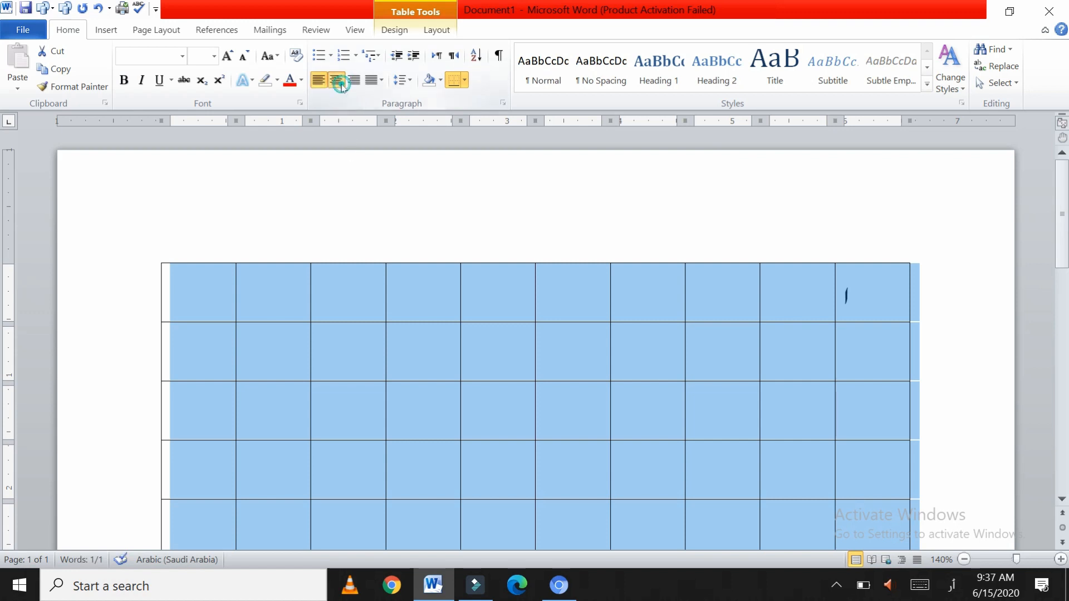
# Step: Fill the first row's next four cells, from right to left after ا, with ب, پ, ت and ٹ
pyautogui.click(784, 297)
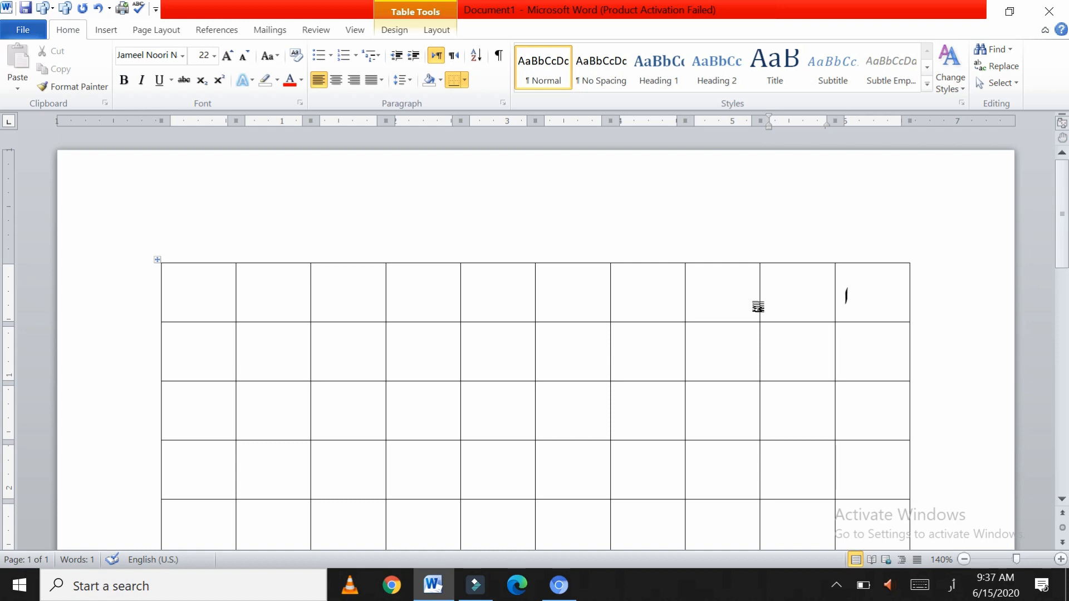
pyautogui.write('ب')
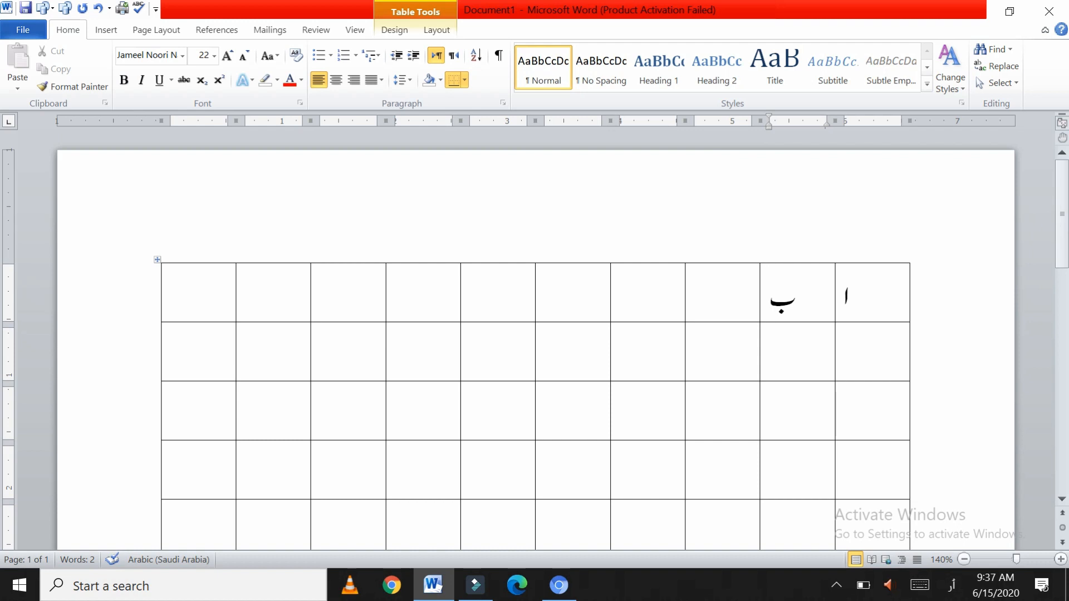
pyautogui.click(707, 295)
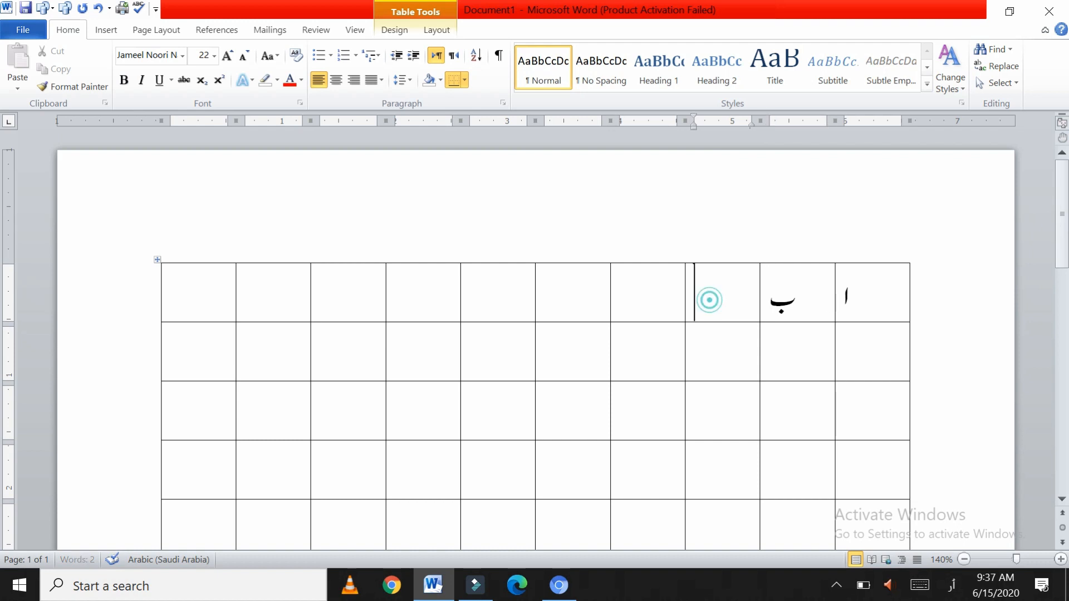
pyautogui.write('پ')
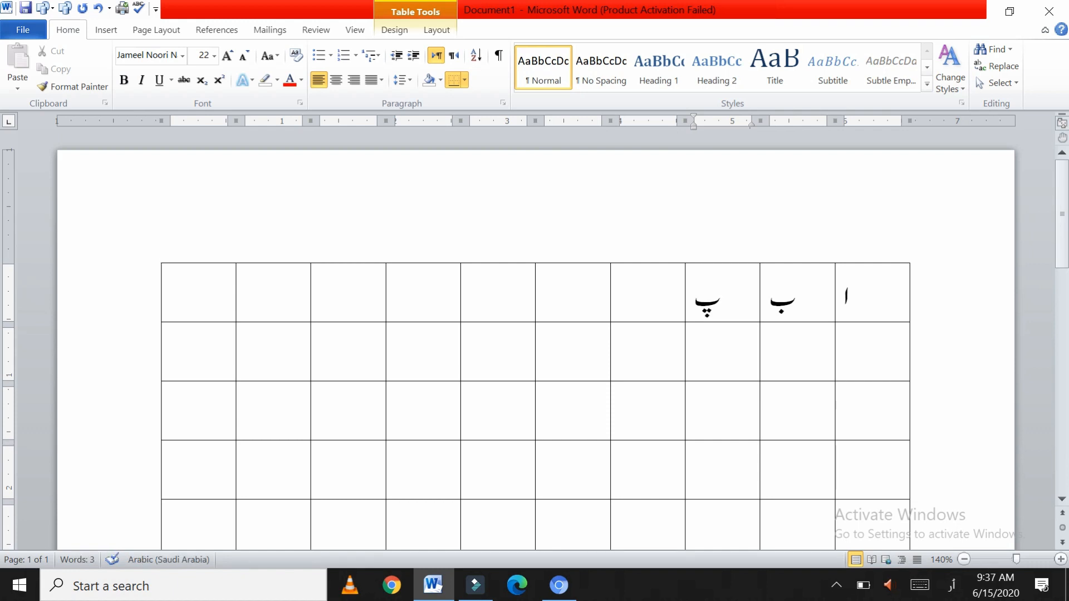
pyautogui.click(658, 288)
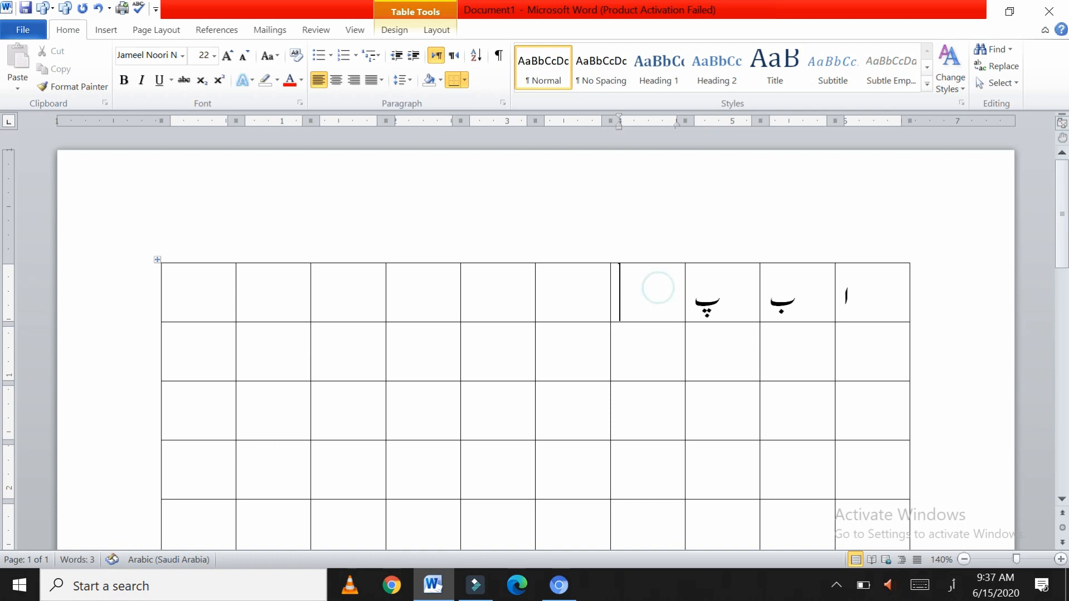
pyautogui.write('ت')
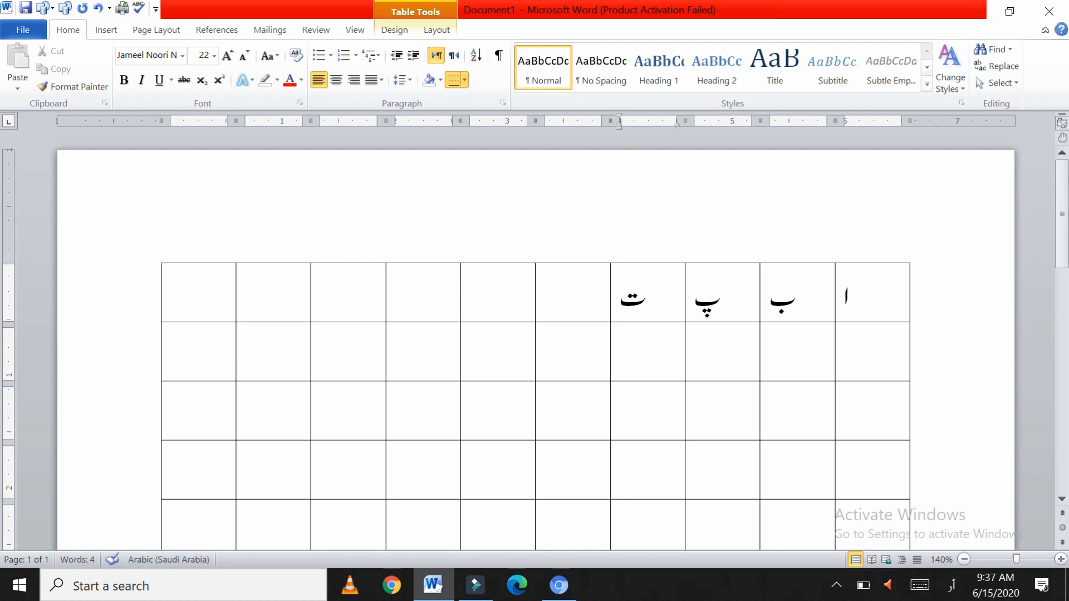
pyautogui.click(583, 293)
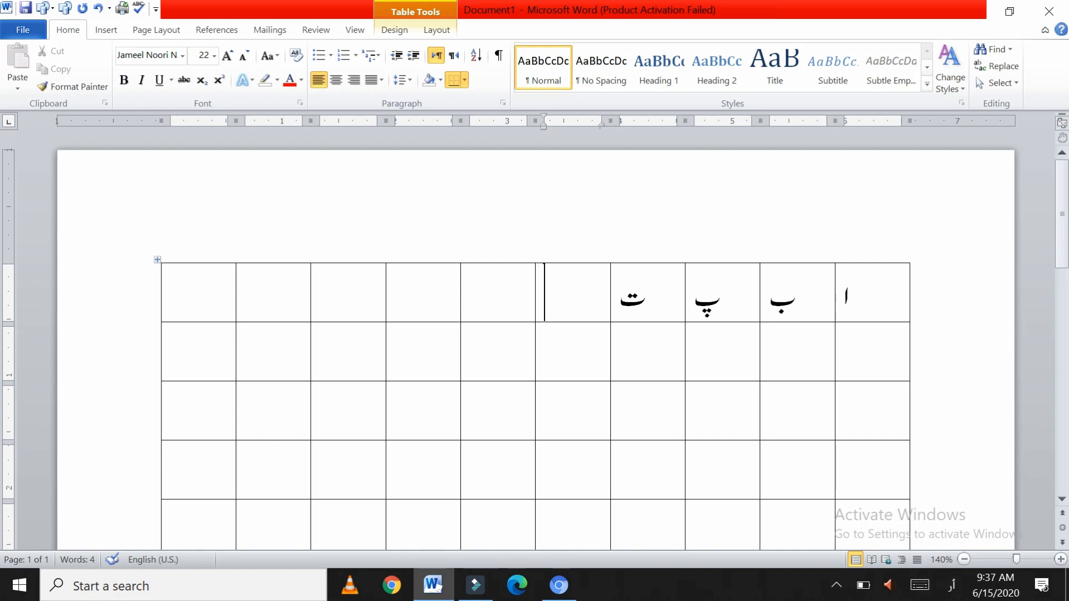
pyautogui.write('ٹ')
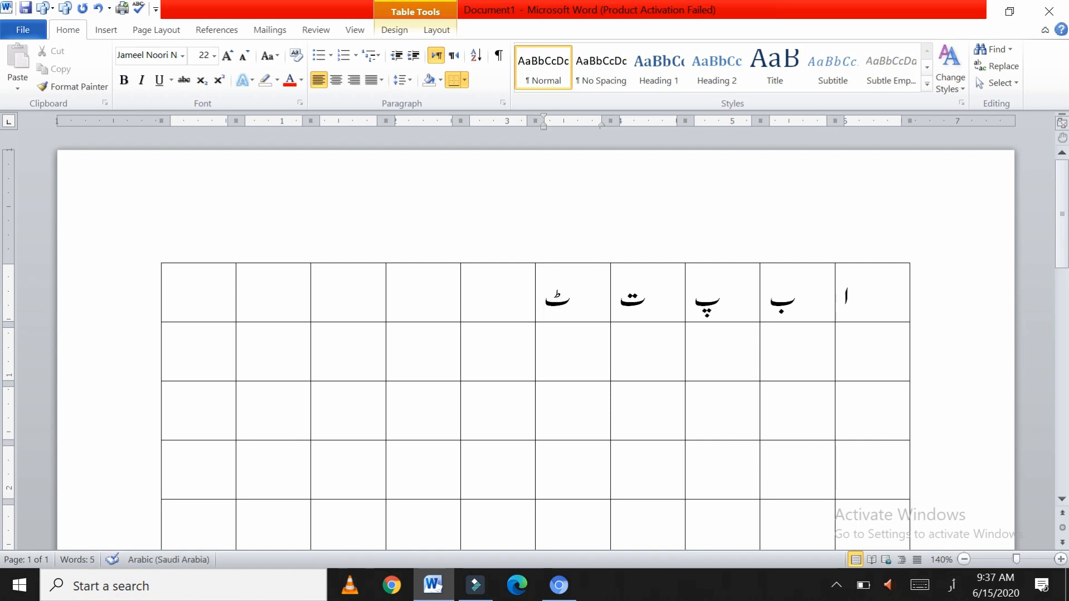
# Step: Enter ث in the first-row cell to the left of ٹ, deleting any wrong letters
pyautogui.click(505, 284)
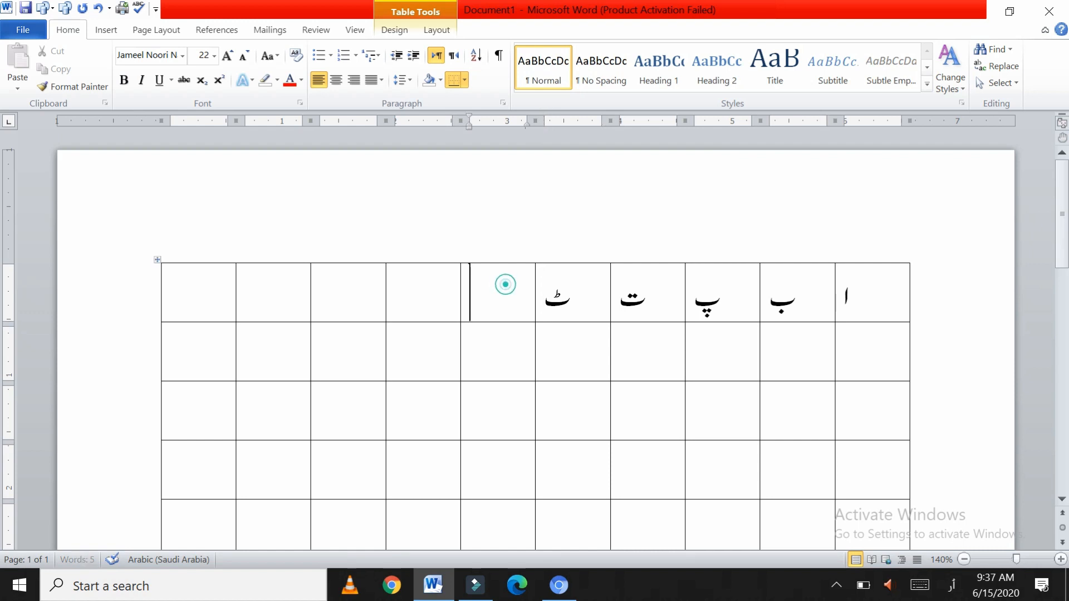
pyautogui.write('ش')
pyautogui.press('BackSpace')
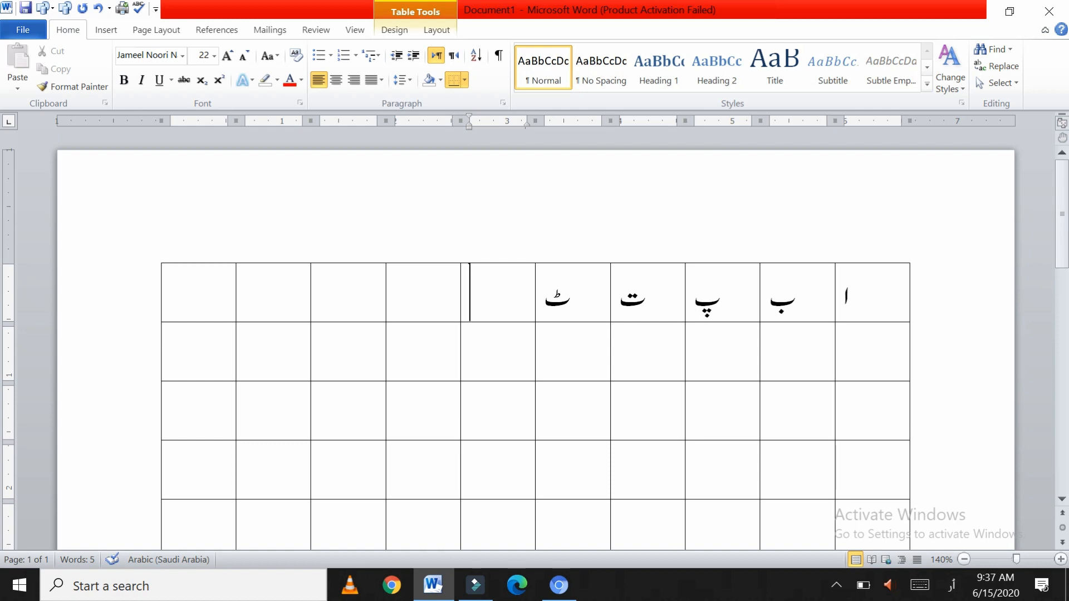
pyautogui.write('ژ')
pyautogui.press('BackSpace')
pyautogui.write('ج')
pyautogui.press('BackSpace')
pyautogui.write('ث')
# Step: Fill the first row's last four cells, from right to left after ث, with ج, چ, ح and خ
pyautogui.click(428, 300)
pyautogui.write('ج')
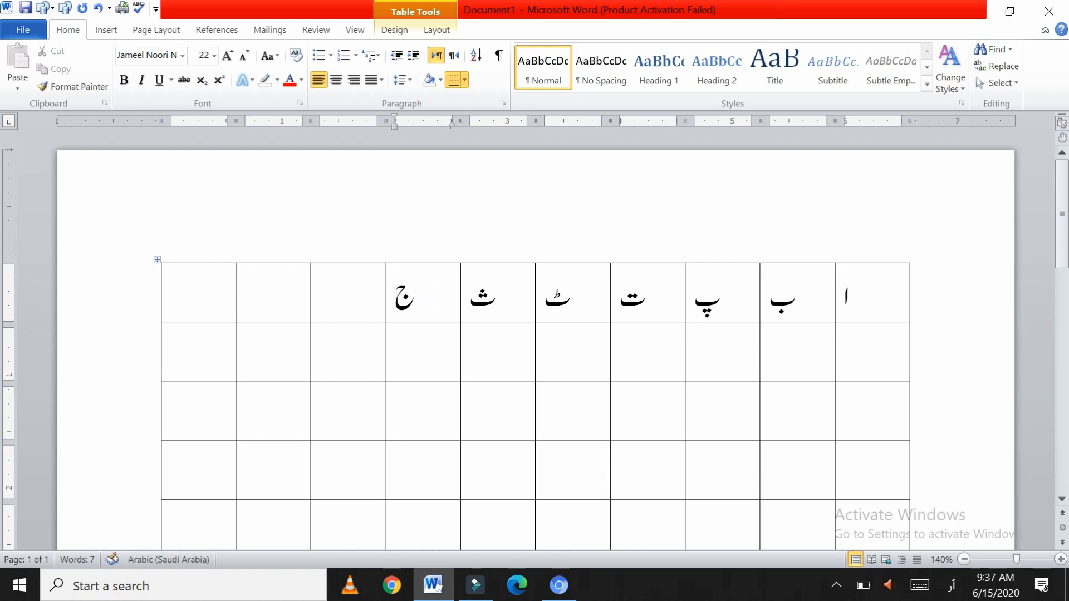
pyautogui.click(339, 295)
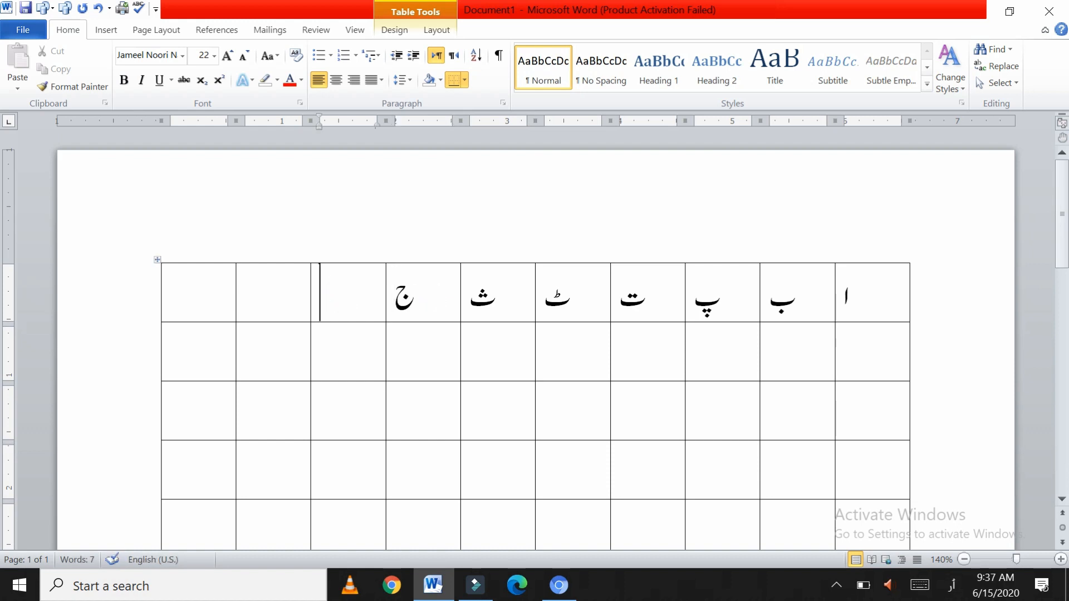
pyautogui.write('چ')
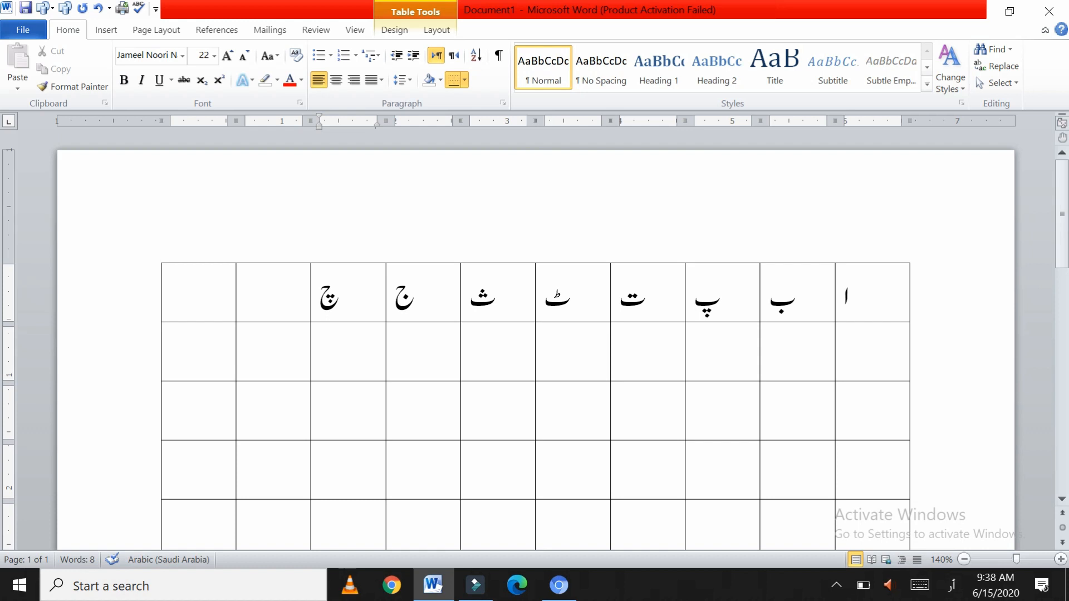
pyautogui.click(255, 303)
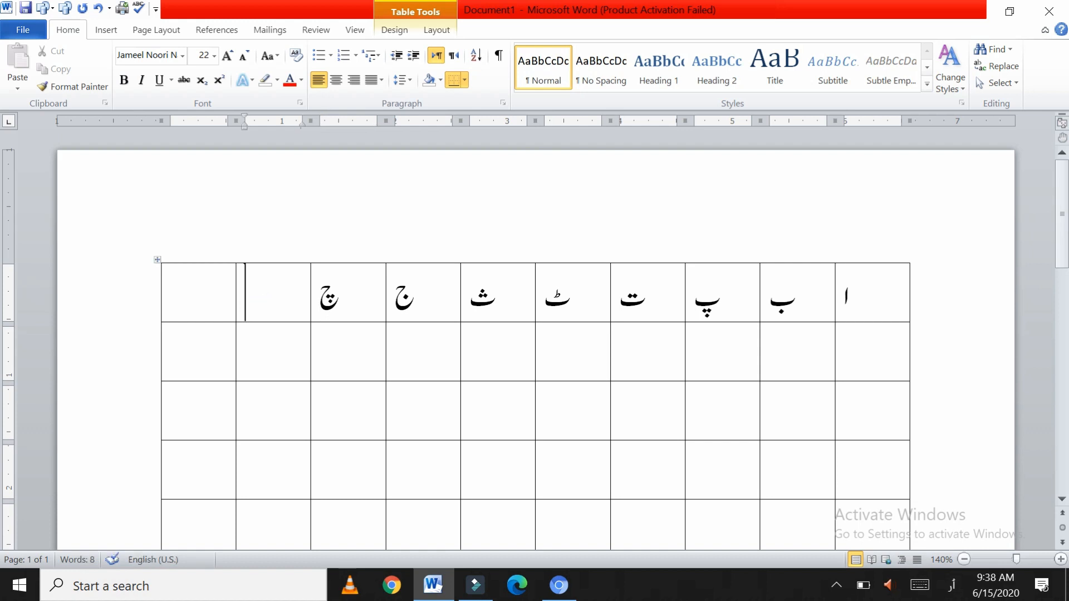
pyautogui.write('ح')
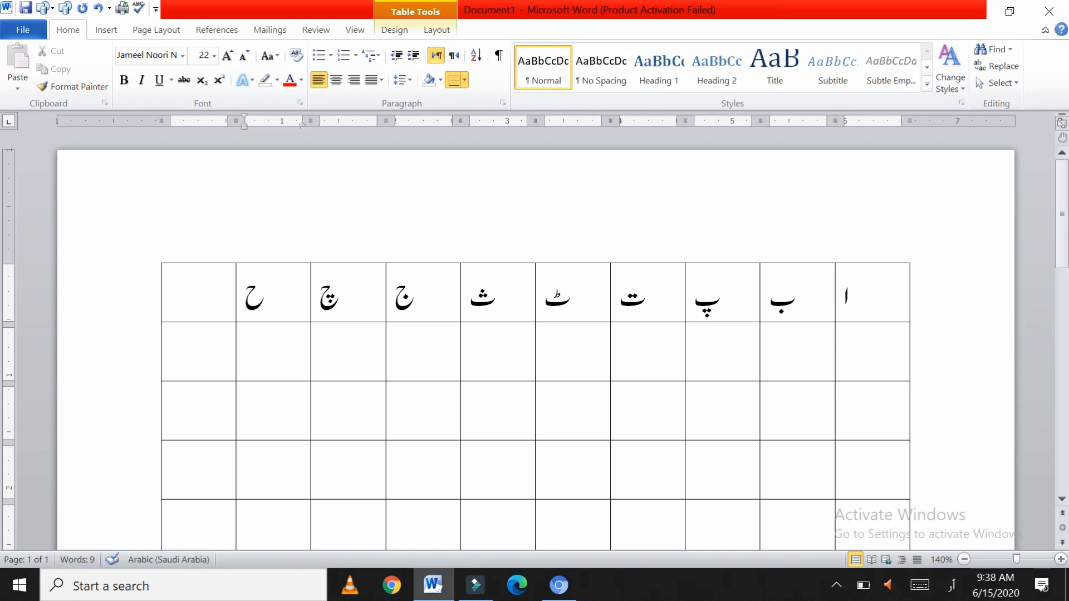
pyautogui.click(201, 294)
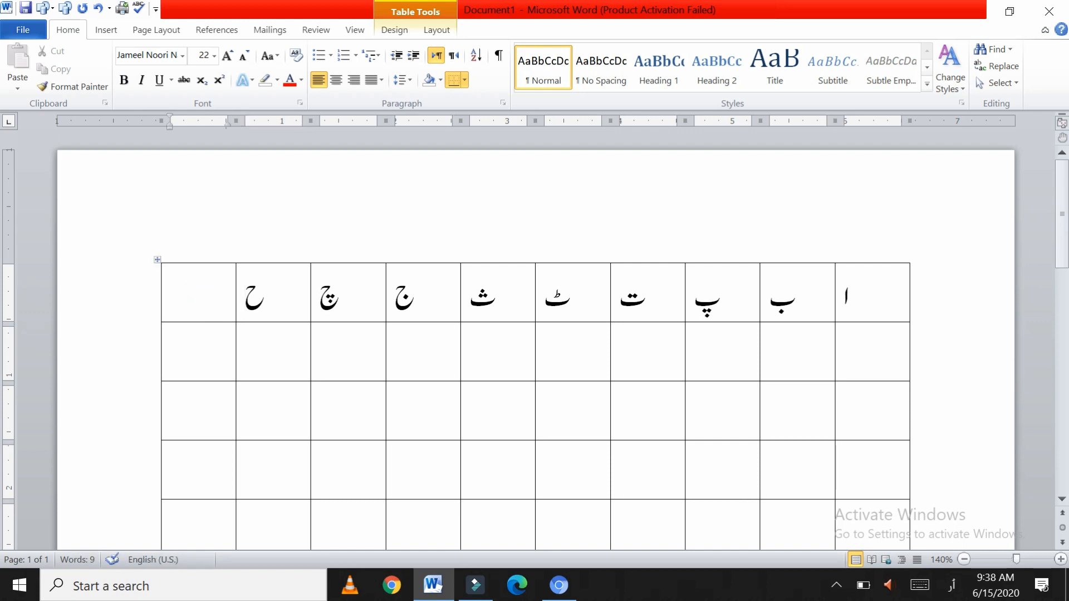
pyautogui.write('خ')
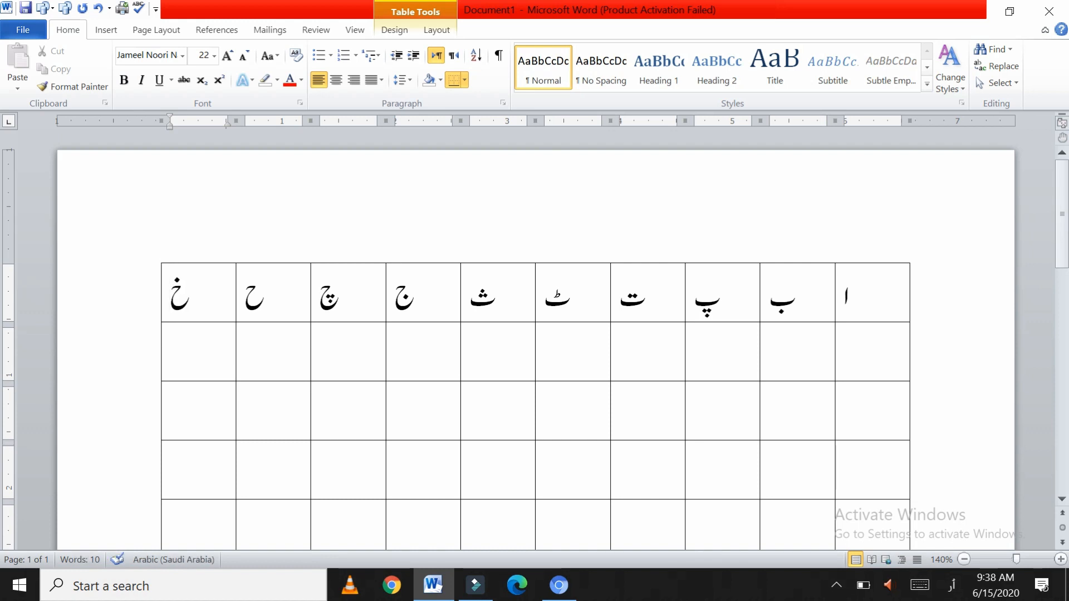
# Step: Enter د, ڈ and ذ in the third row's first three cells from the right, leaving the second row empty
pyautogui.click(873, 423)
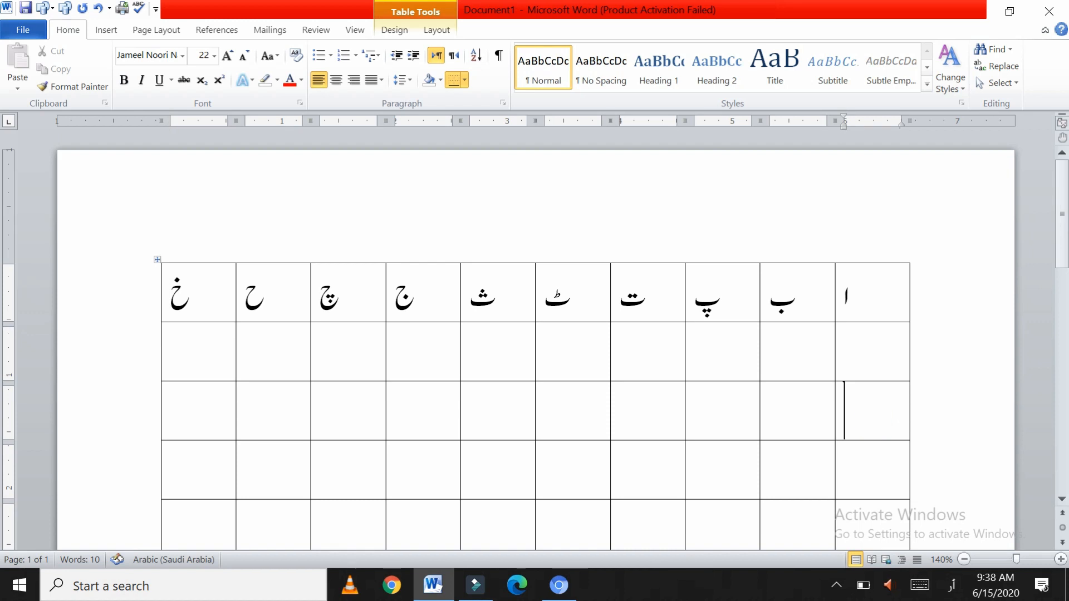
pyautogui.write('و')
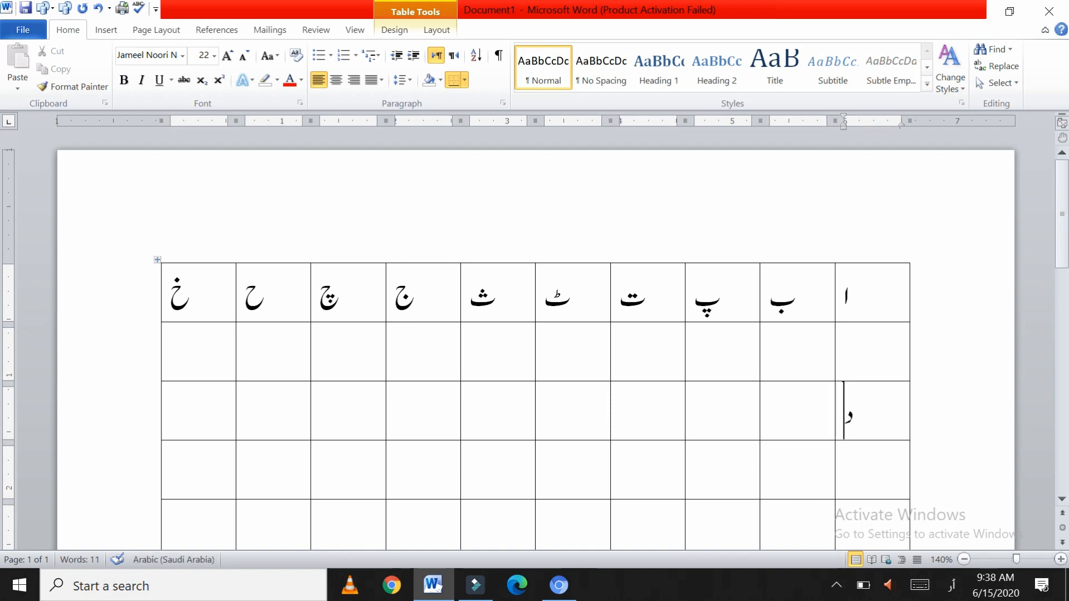
pyautogui.press('Tab')
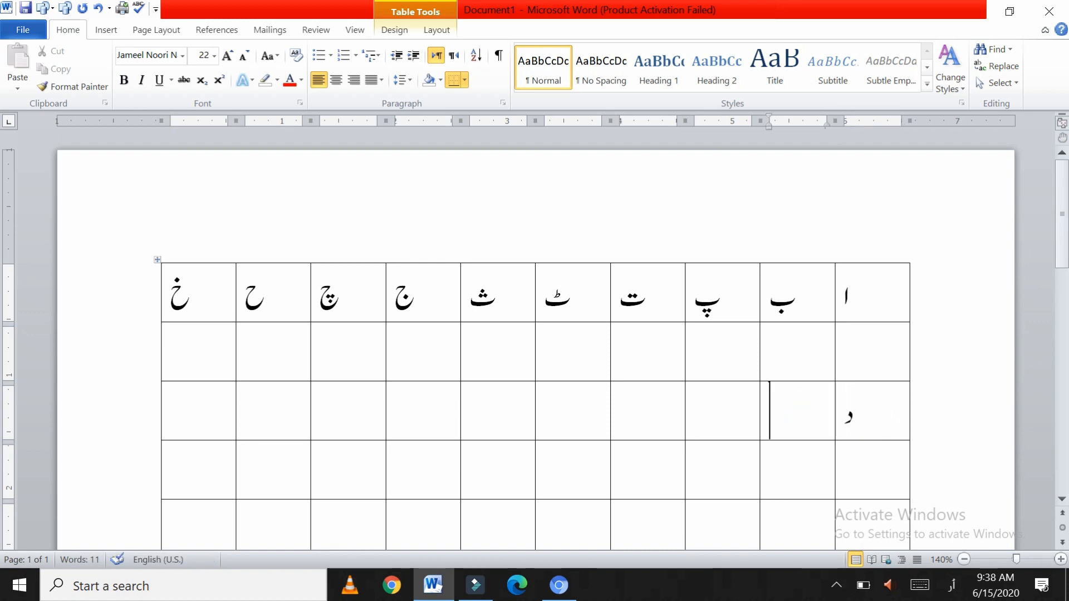
pyautogui.write('ڈ')
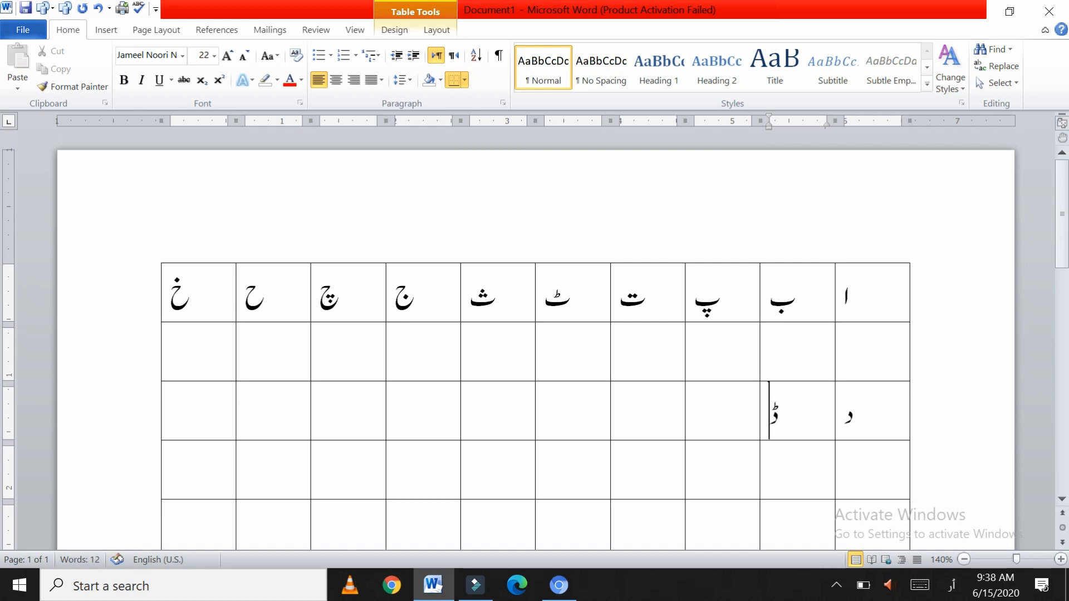
pyautogui.press('Tab')
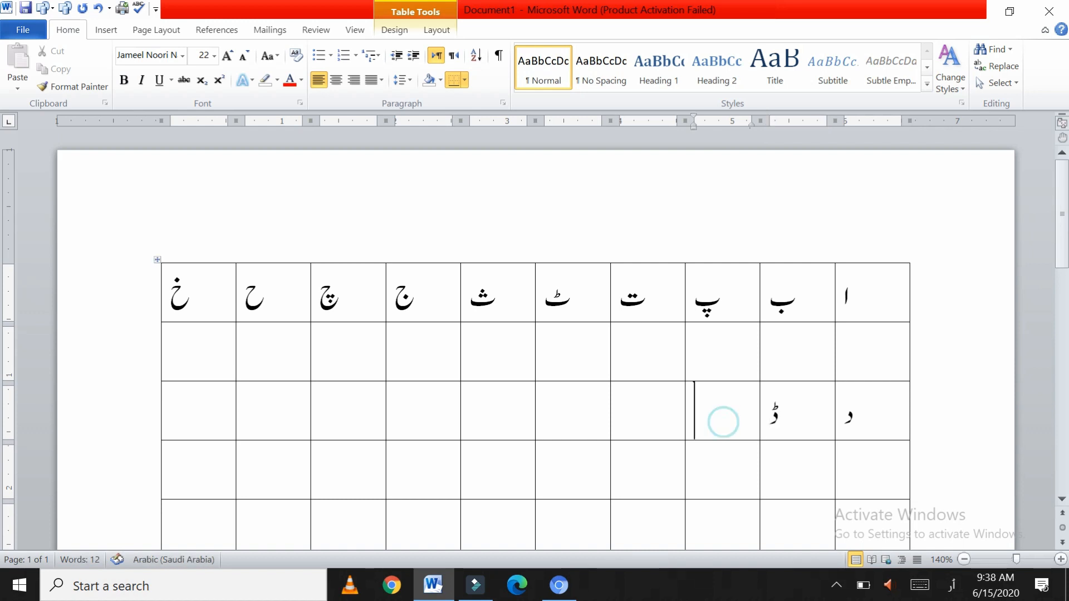
pyautogui.write('ز')
pyautogui.press('BackSpace')
pyautogui.write('ز')
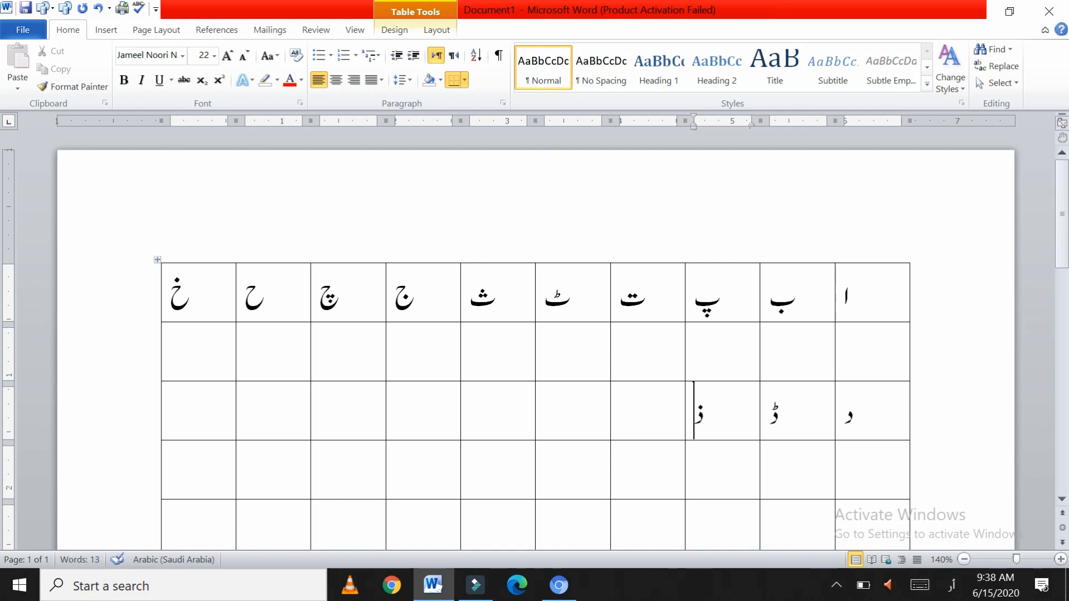
# Step: Continue the third row leftward after ذ with ر, ڑ, ز and ژ, one letter per cell
pyautogui.click(649, 408)
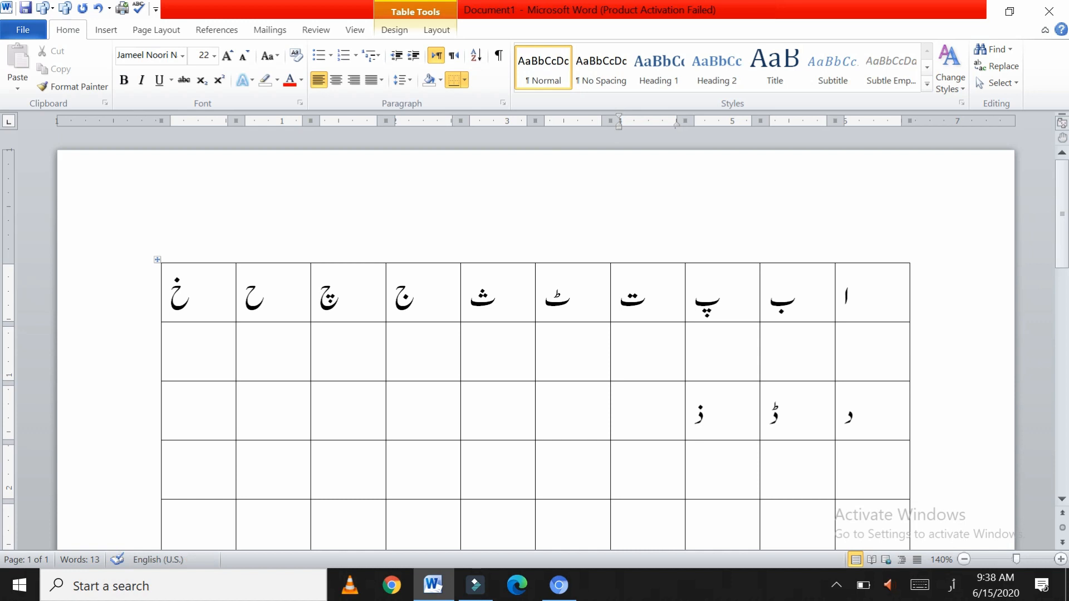
pyautogui.write('ر')
pyautogui.click(579, 406)
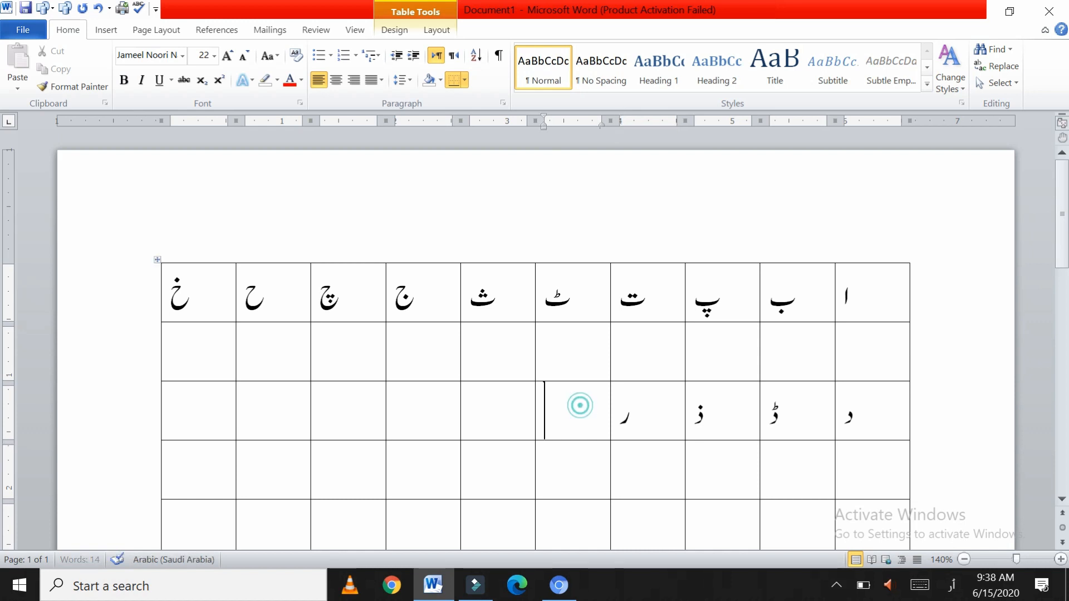
pyautogui.write('ڑ')
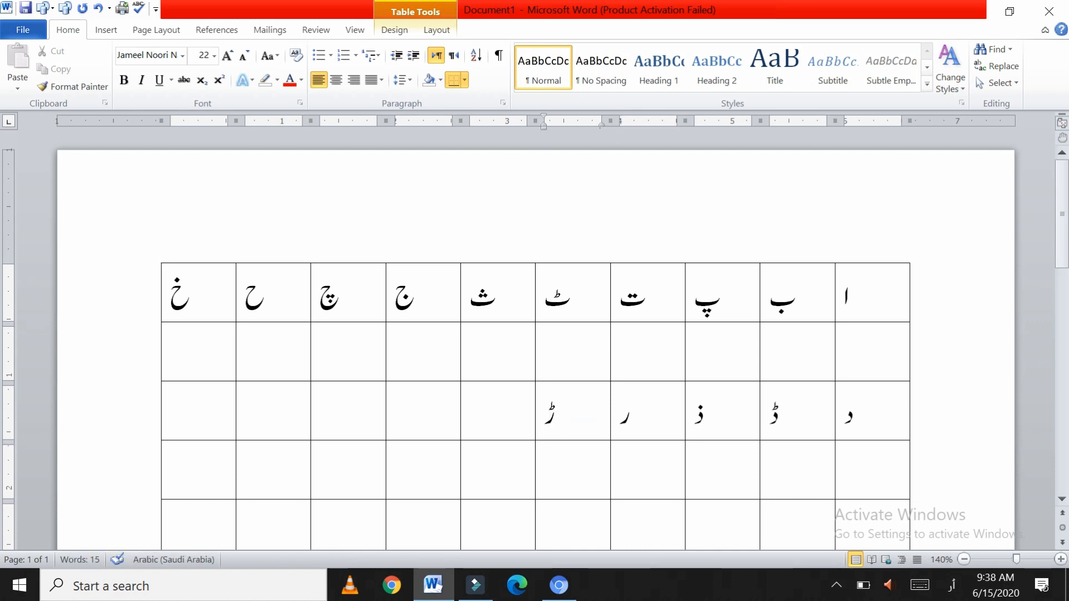
pyautogui.click(501, 420)
pyautogui.write('ز')
pyautogui.click(442, 406)
pyautogui.write('ش')
pyautogui.press('BackSpace')
pyautogui.write('ژ')
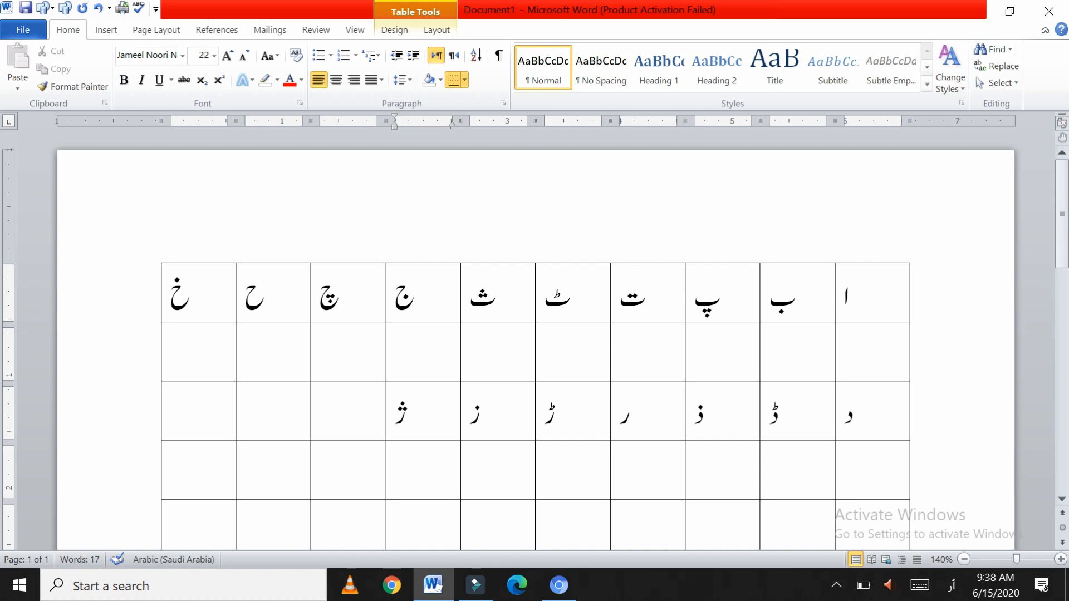
# Step: Complete the third row's last three cells, from right to left after ژ, with س, ش and ص
pyautogui.click(364, 416)
pyautogui.write('س')
pyautogui.click(291, 423)
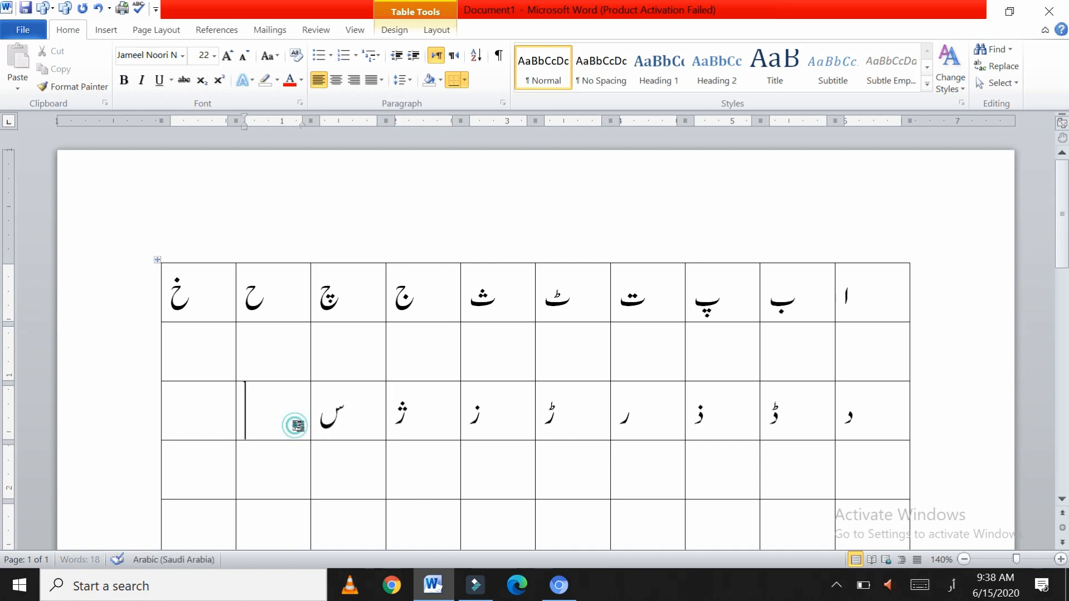
pyautogui.write('ش')
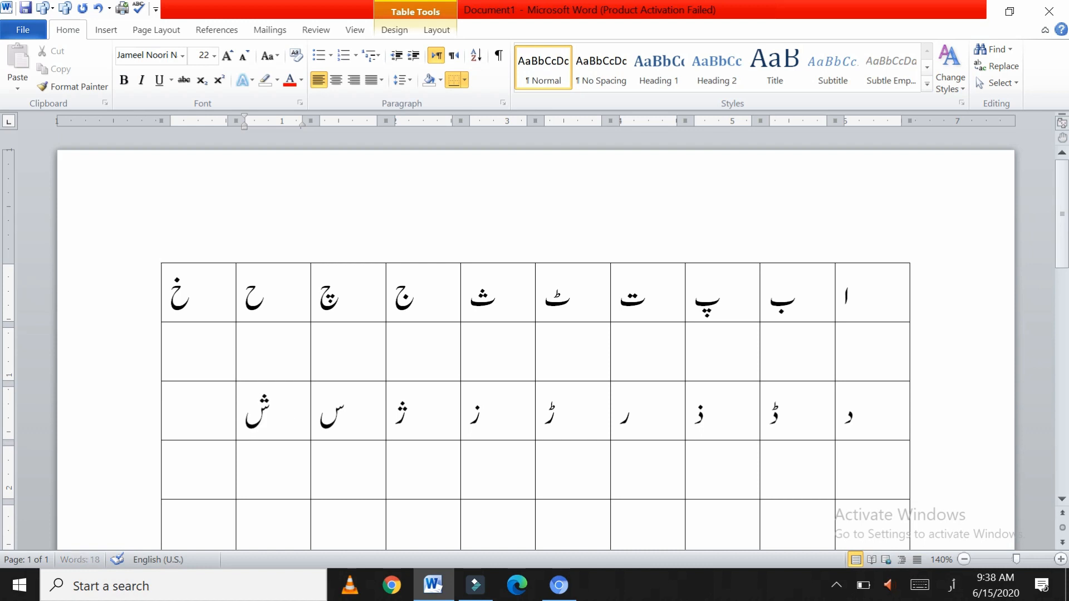
pyautogui.click(206, 426)
pyautogui.write('ص')
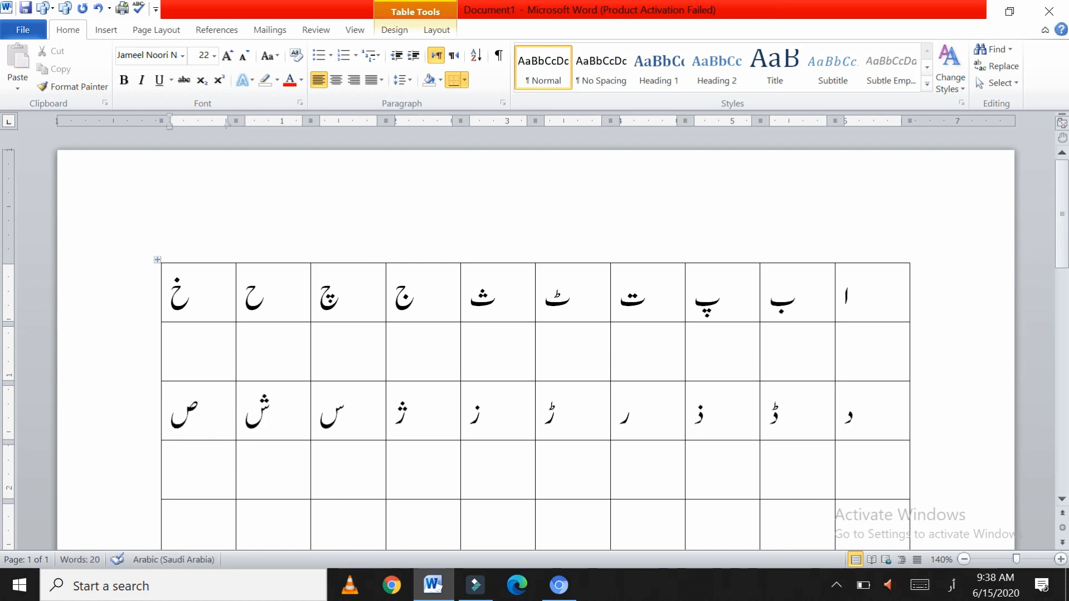
# Step: Enter ض, ط and ظ in the fifth row's first three cells from the right, leaving the fourth row empty
pyautogui.click(861, 528)
pyautogui.write('ض')
pyautogui.scroll(-2, 535, 334)
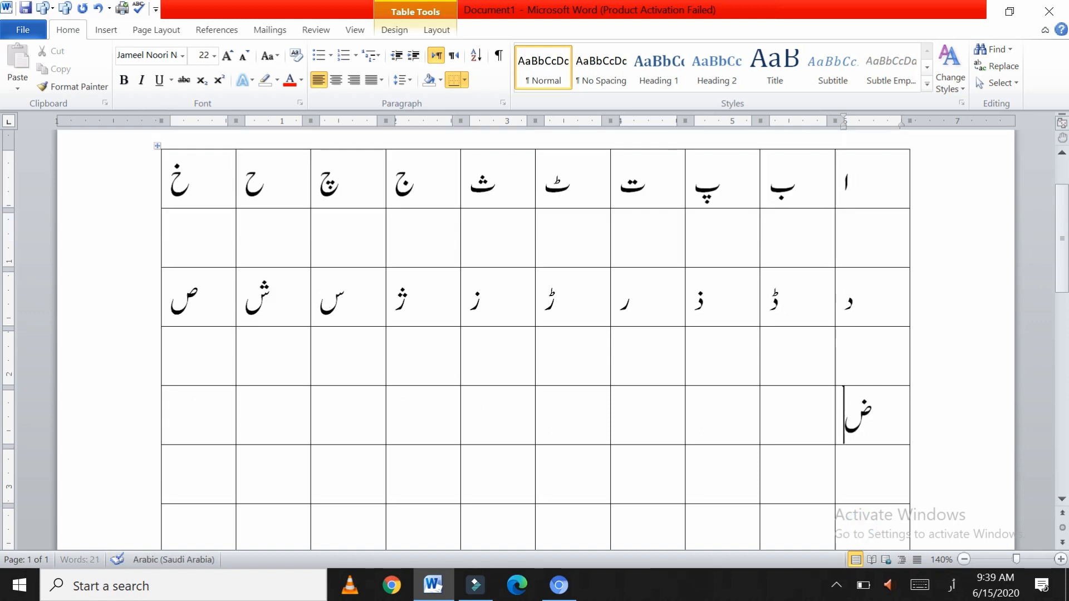
pyautogui.click(797, 417)
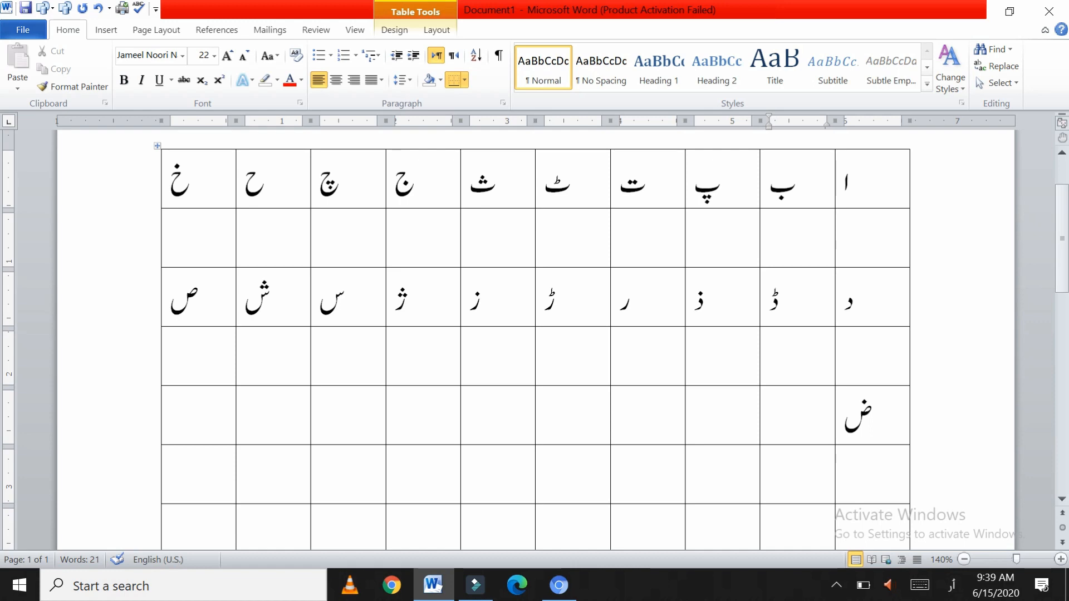
pyautogui.write('ط')
pyautogui.press('Tab')
pyautogui.write('ظ')
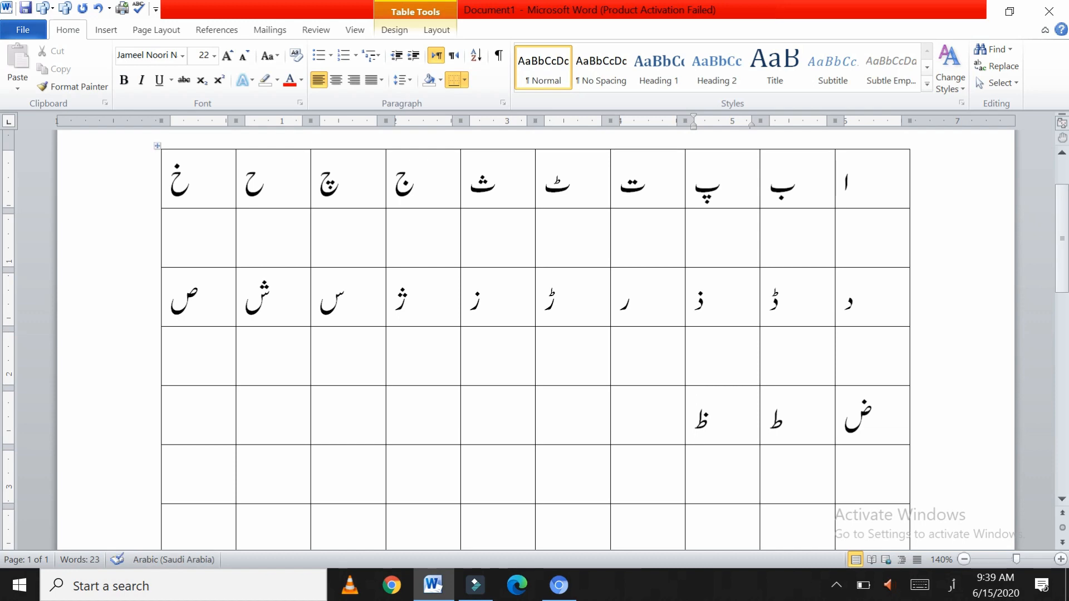
# Step: Continue the fifth row leftward after ظ with ع, غ, ف and ک, one letter per cell
pyautogui.click(673, 429)
pyautogui.write('ع')
pyautogui.click(556, 419)
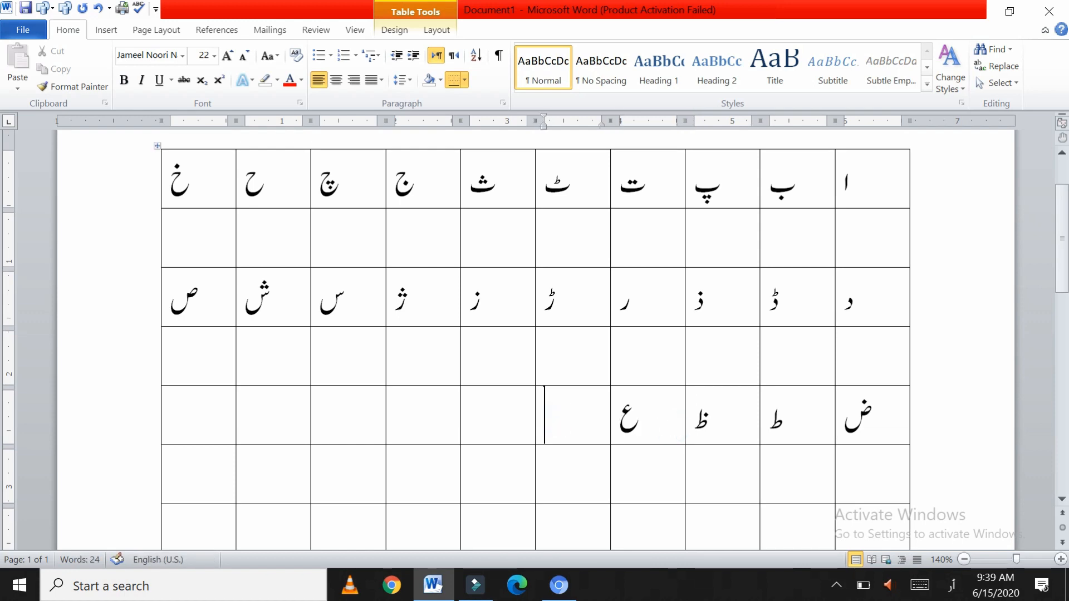
pyautogui.write('غ')
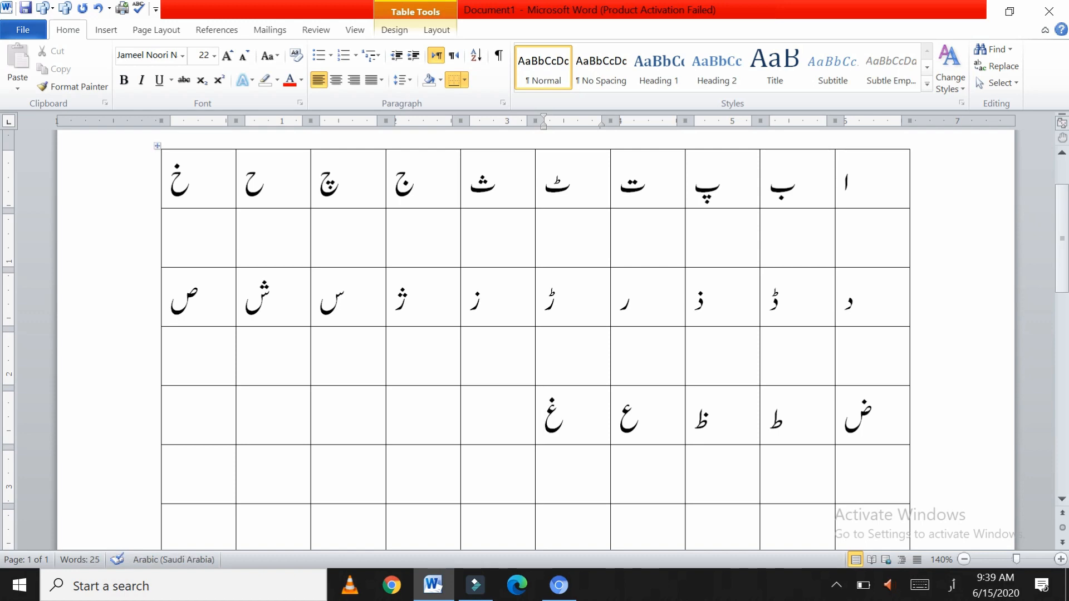
pyautogui.click(500, 417)
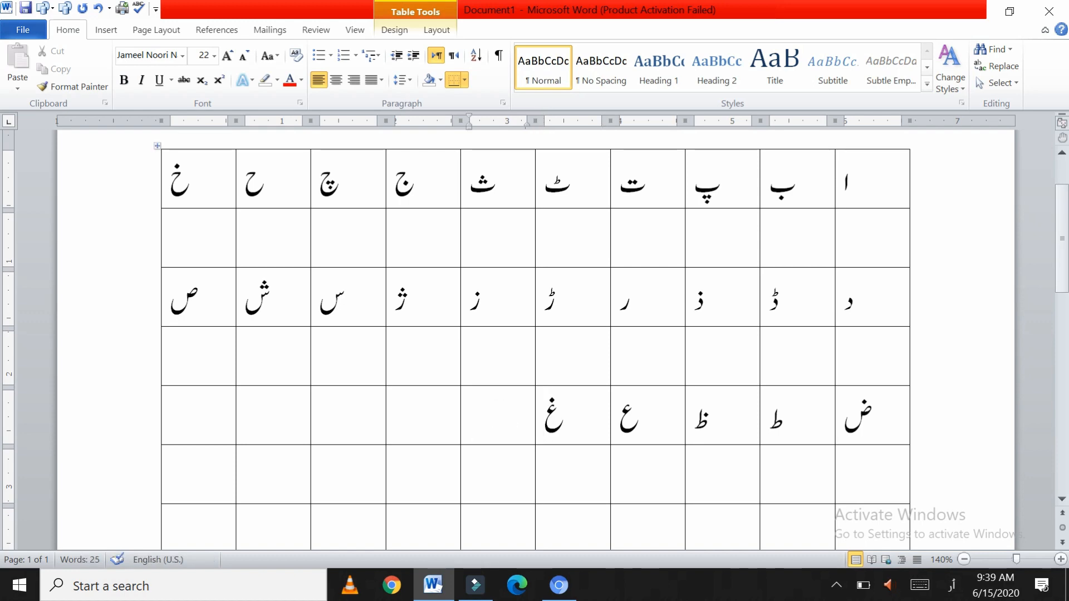
pyautogui.write('ف')
pyautogui.click(432, 433)
pyautogui.write('ک')
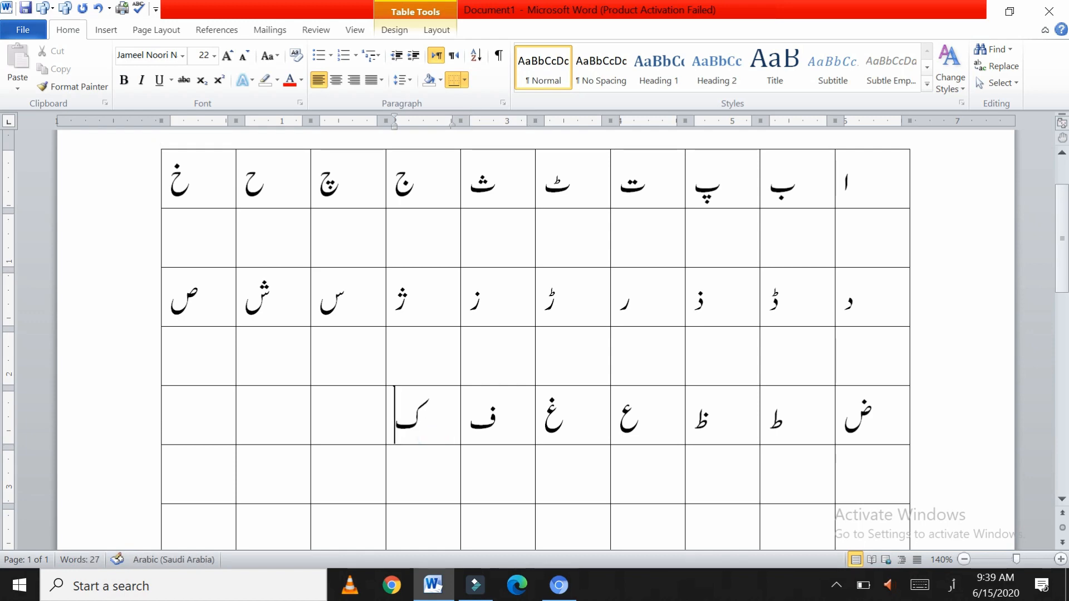
# Step: Complete the fifth row's last three cells, from right to left after ک, with گ, ل and م
pyautogui.click(359, 411)
pyautogui.write('گ')
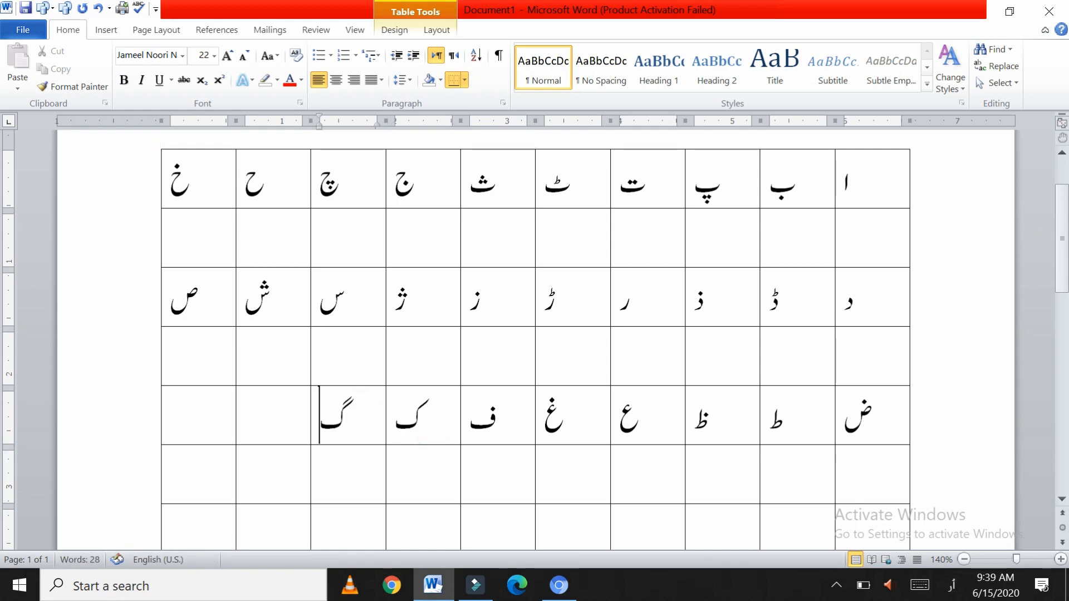
pyautogui.click(275, 427)
pyautogui.write('ل')
pyautogui.click(203, 425)
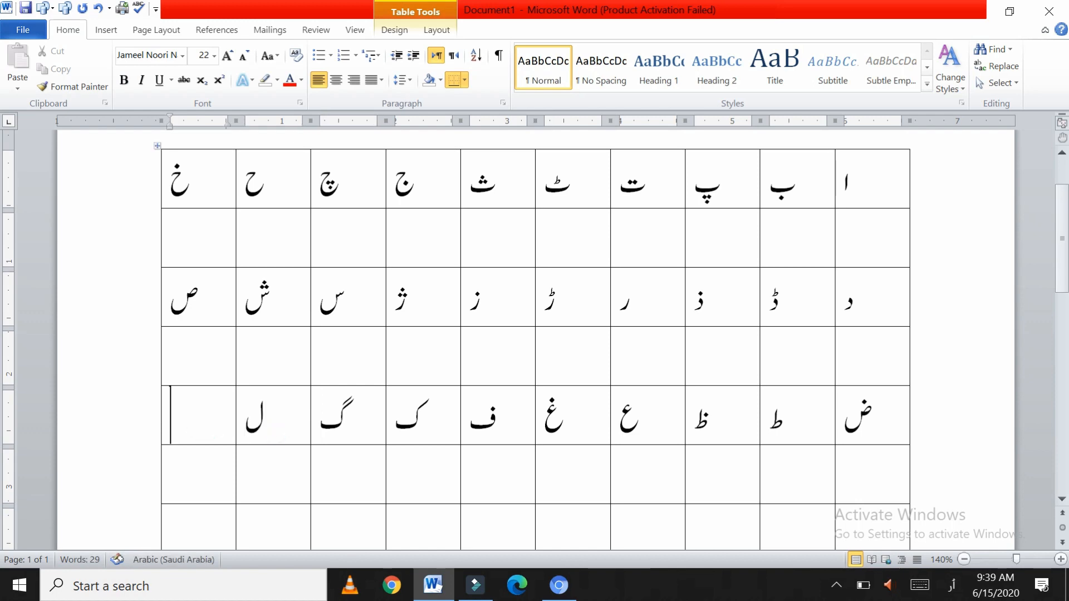
pyautogui.write('م')
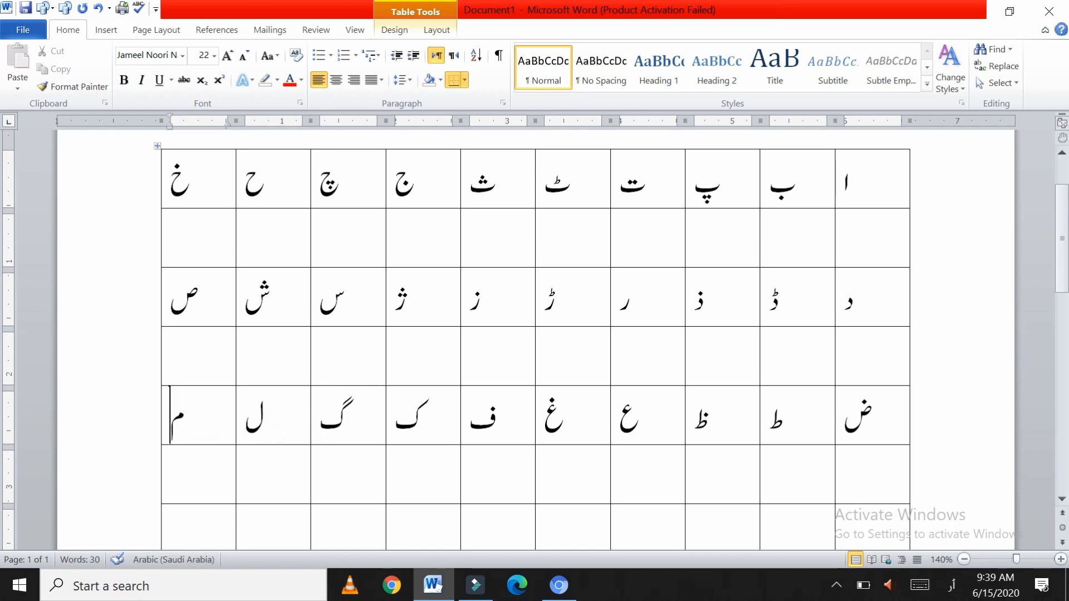
# Step: Enter ن, و and ہ in the seventh row's first three cells from the right, leaving the sixth row empty
pyautogui.click(871, 525)
pyautogui.write('ن')
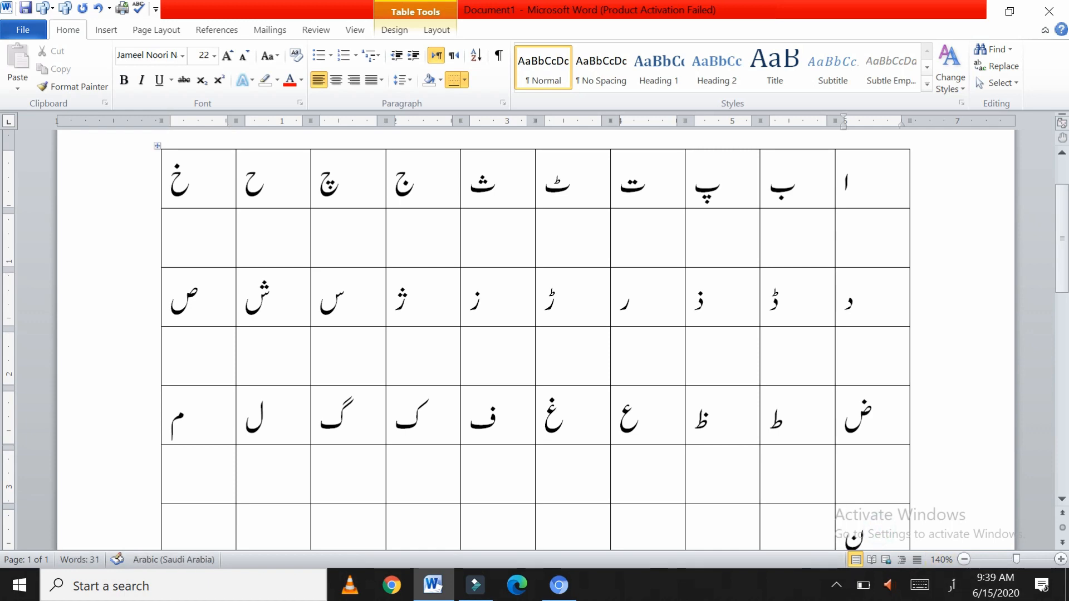
pyautogui.scroll(-1, 535, 340)
pyautogui.click(801, 484)
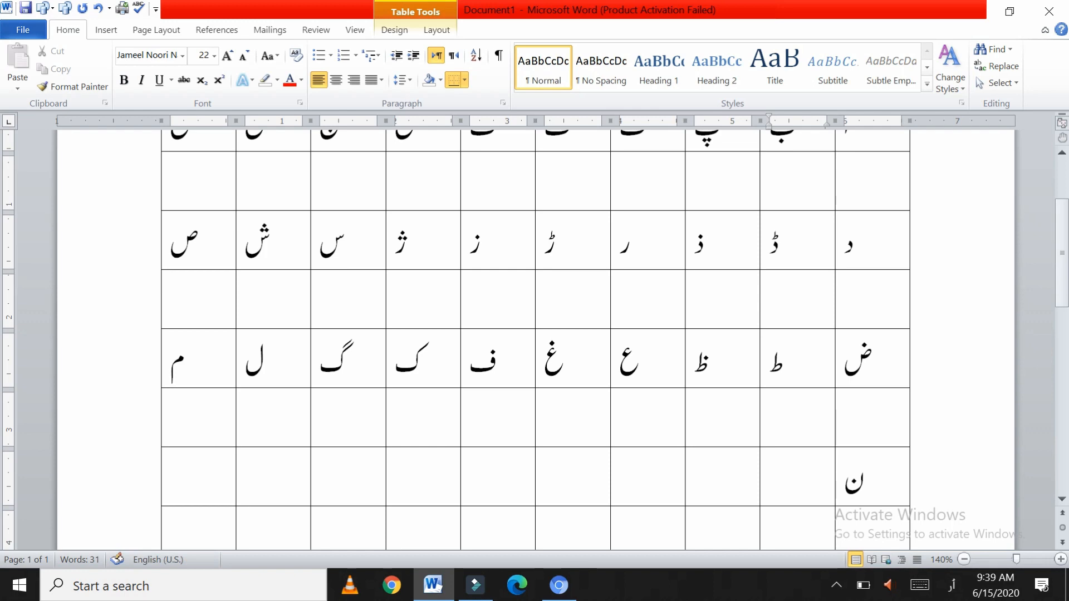
pyautogui.write('و')
pyautogui.click(721, 486)
pyautogui.write('ه')
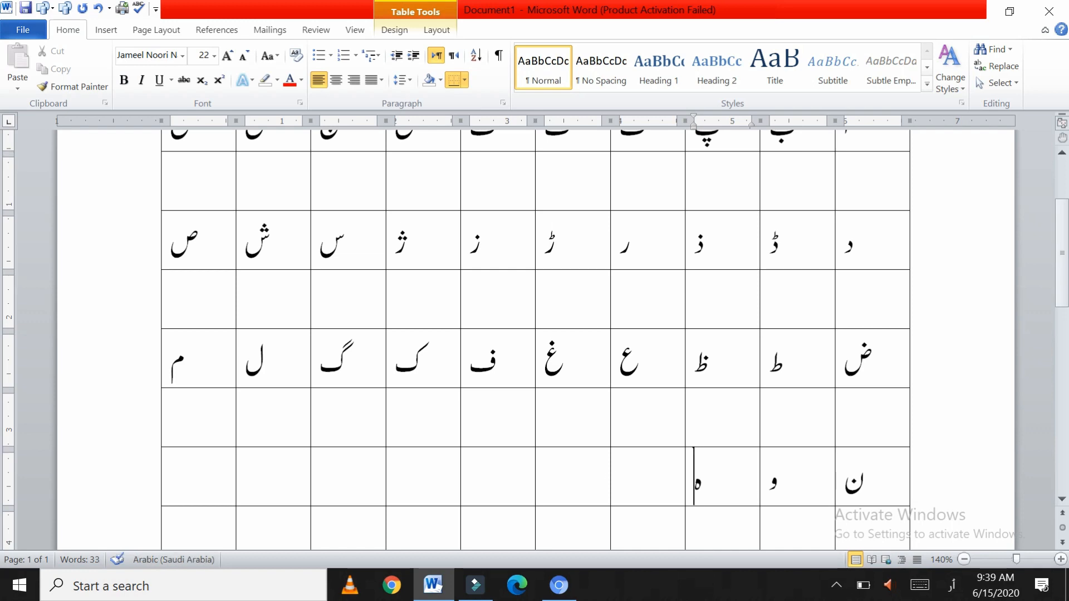
# Step: Continue the seventh row leftward after ہ with ئ, ی and ے, one letter per cell
pyautogui.click(637, 479)
pyautogui.write('ئ')
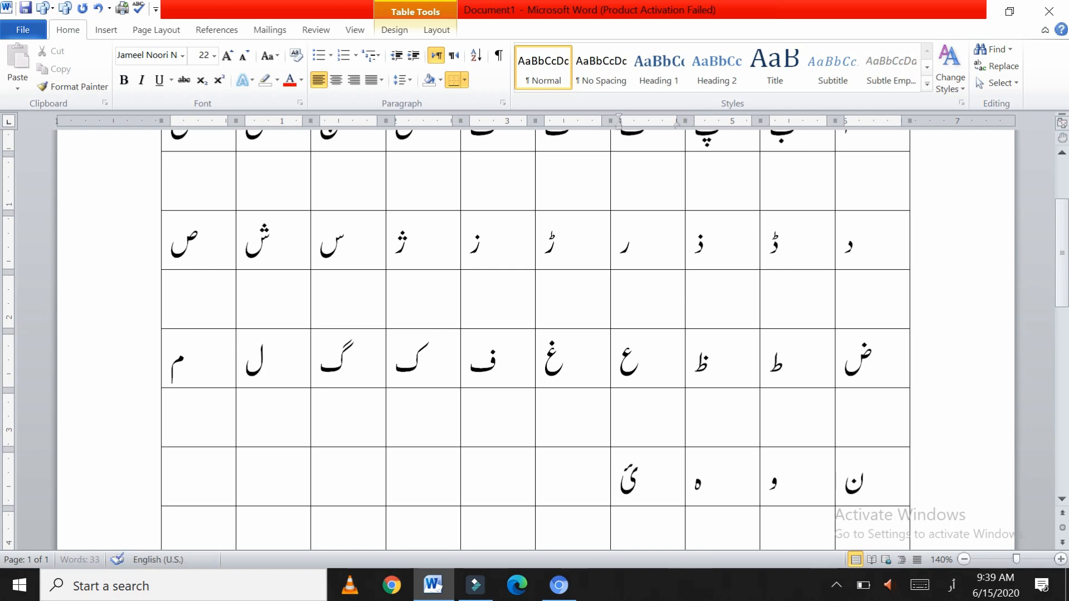
pyautogui.press('BackSpace')
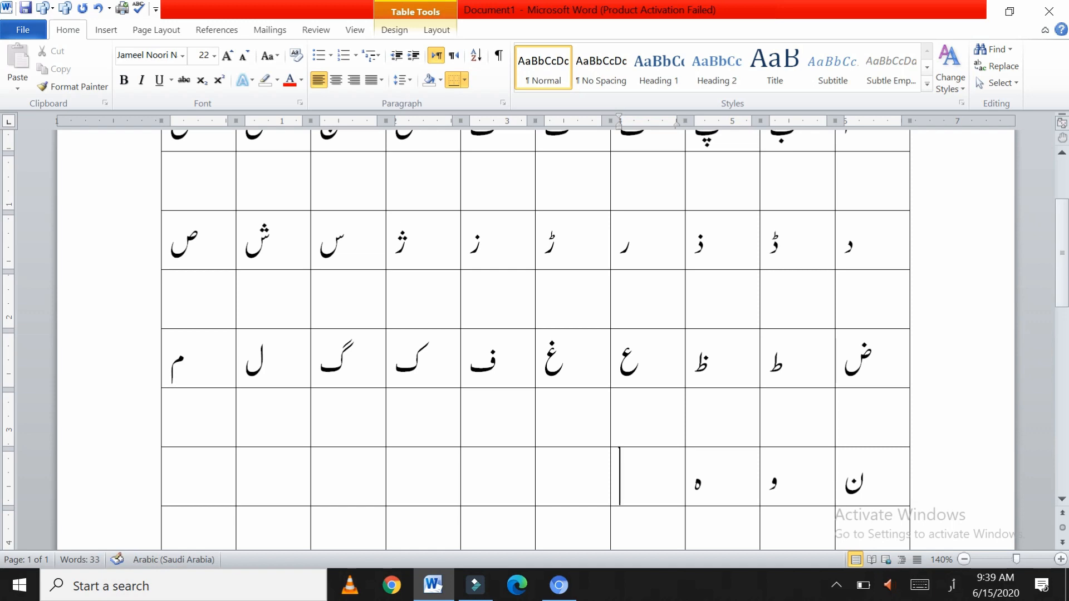
pyautogui.write('ئ')
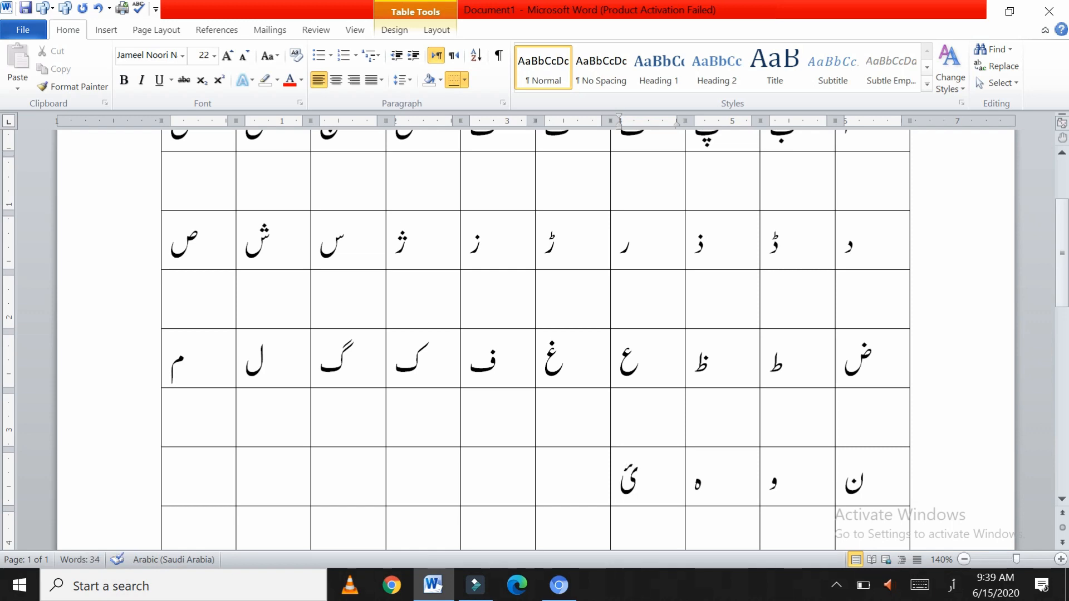
pyautogui.click(559, 476)
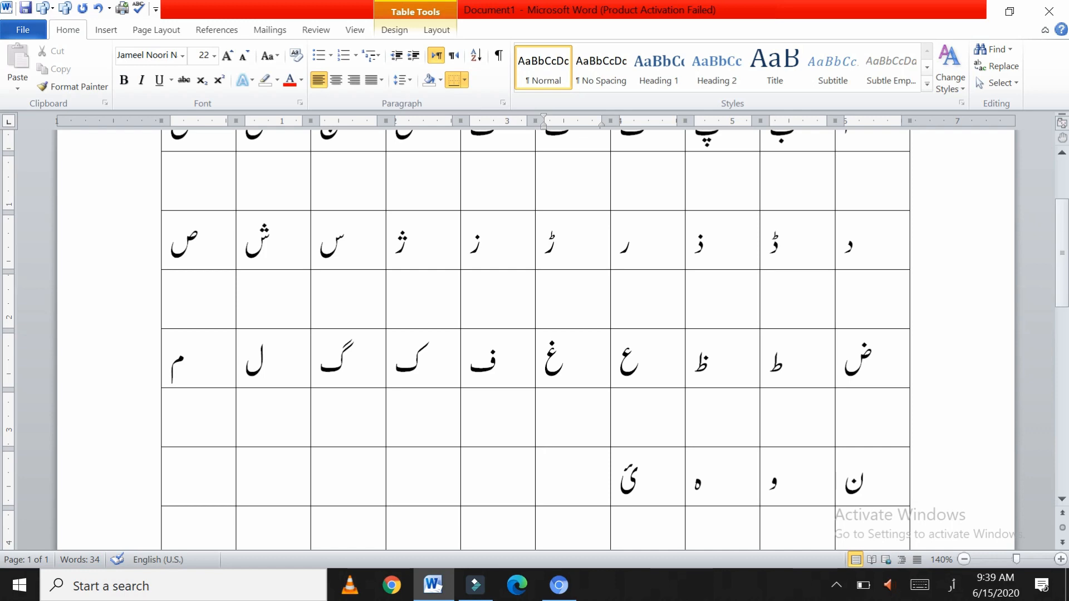
pyautogui.write('ی')
pyautogui.click(496, 466)
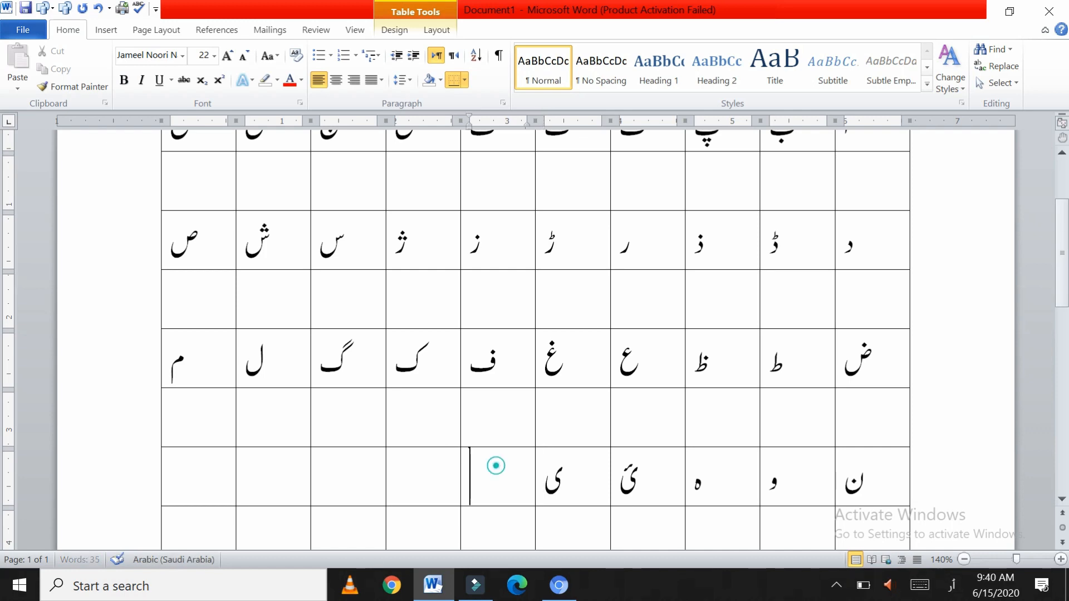
pyautogui.write('ے')
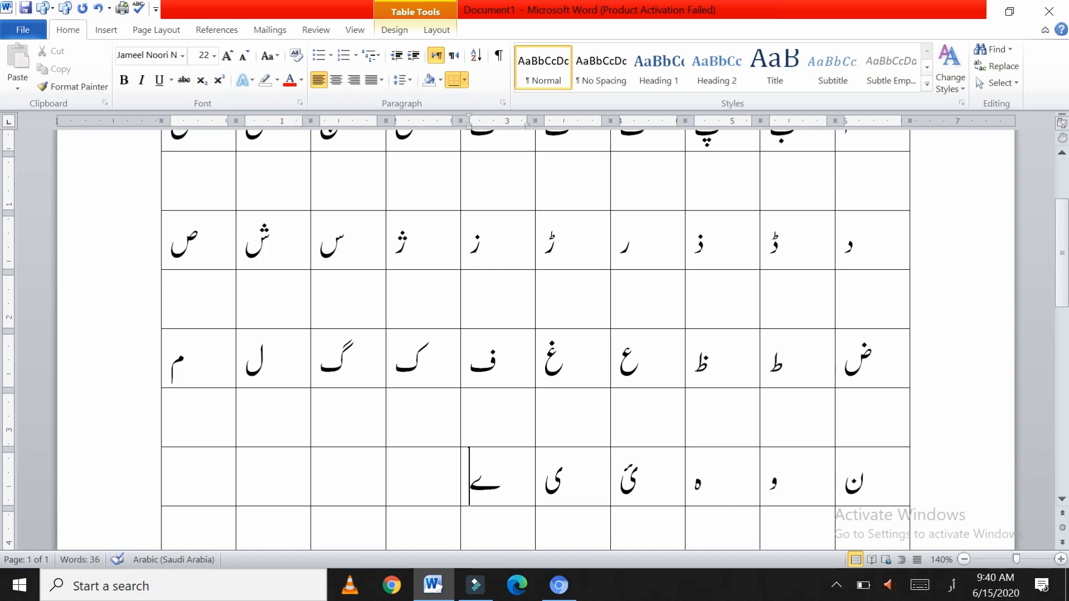
# Step: Enter آ and ھ in the seventh row's next two cells to the left of ے
pyautogui.click(450, 461)
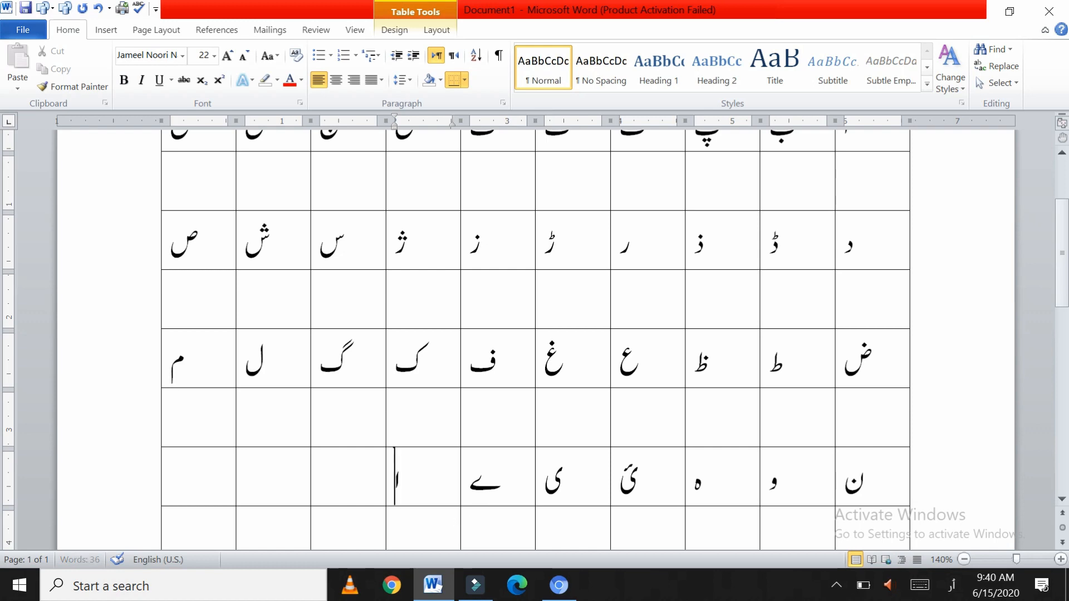
pyautogui.write('اآ')
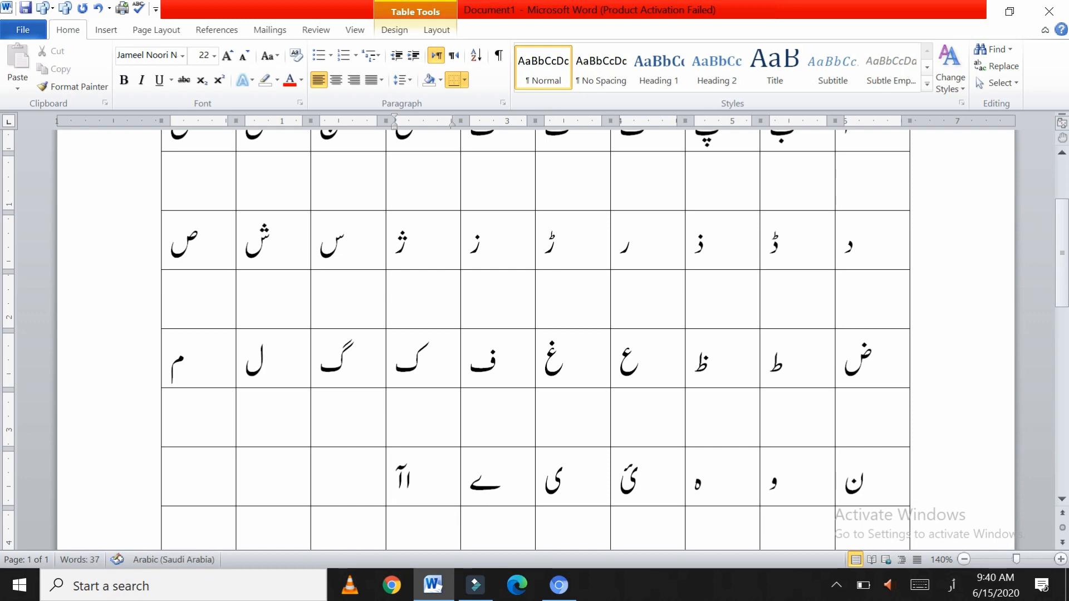
pyautogui.press('BackSpace')
pyautogui.press('BackSpace')
pyautogui.write('آ')
pyautogui.click(341, 483)
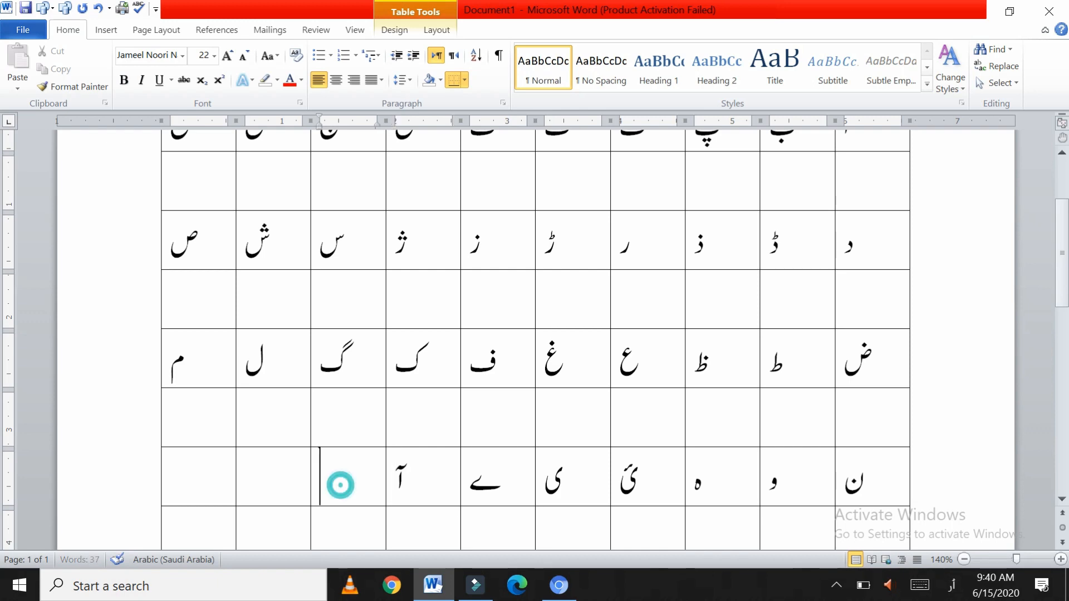
pyautogui.write('ھ')
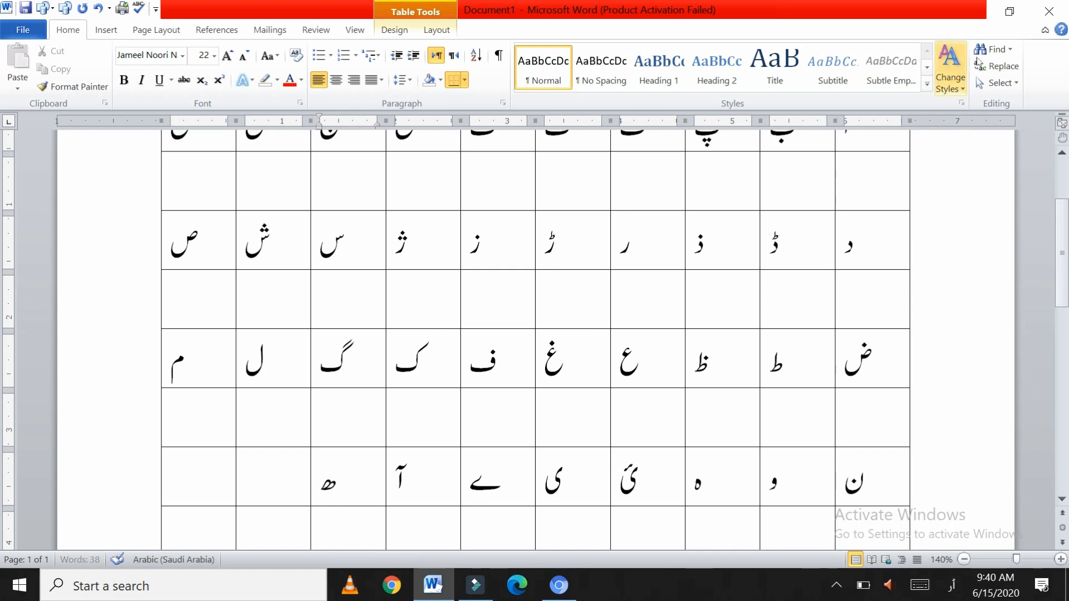
# Step: Place the cursor in the empty second-row cell beneath ا and switch the keyboard input language to English
pyautogui.click(881, 188)
pyautogui.scroll(1, 881, 189)
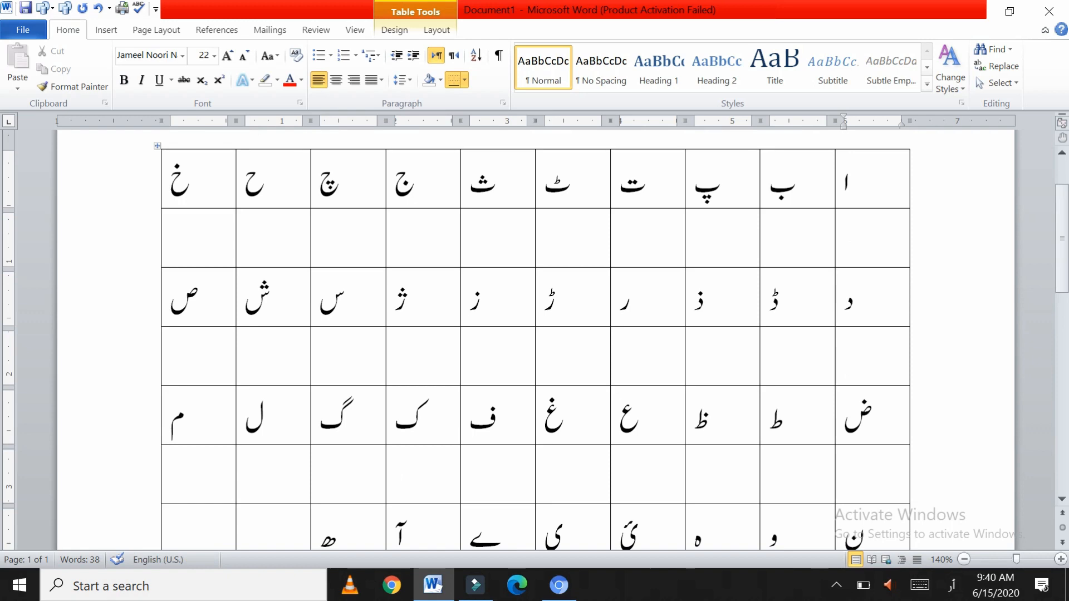
pyautogui.write('ا')
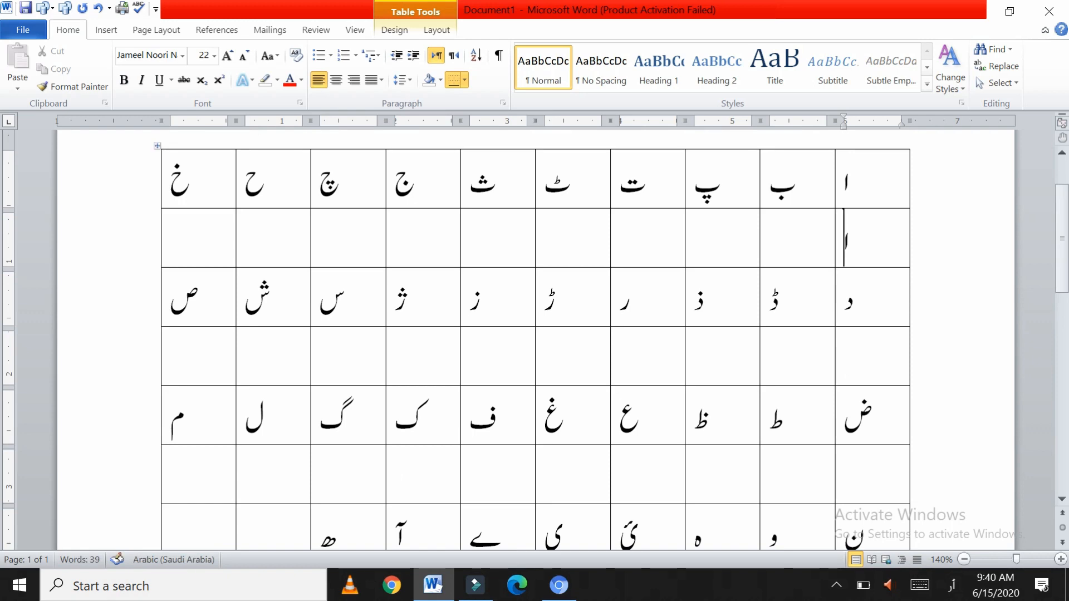
pyautogui.press('BackSpace')
pyautogui.click(956, 592)
pyautogui.click(939, 445)
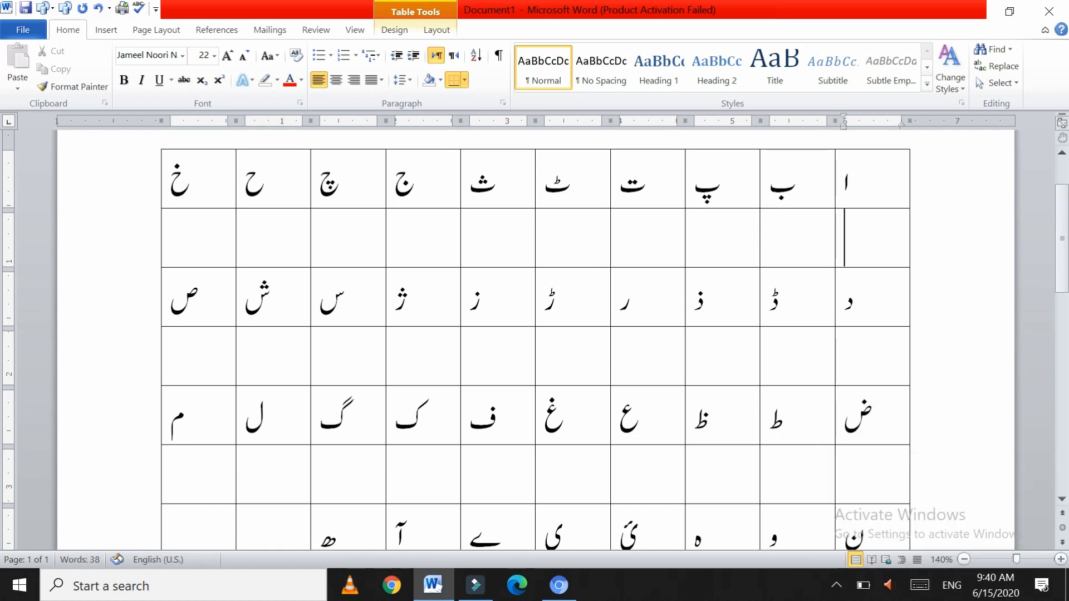
# Step: Enter the Latin key letters a, b, p and t in the second row beneath ا, ب, پ and ت
pyautogui.write('a')
pyautogui.click(775, 226)
pyautogui.write('b')
pyautogui.click(717, 238)
pyautogui.write('p')
pyautogui.click(642, 243)
pyautogui.write('t')
# Step: Enter Sh+t in the second-row cell beneath ٹ and place the cursor in the cell beneath ث
pyautogui.click(580, 238)
pyautogui.write('sh')
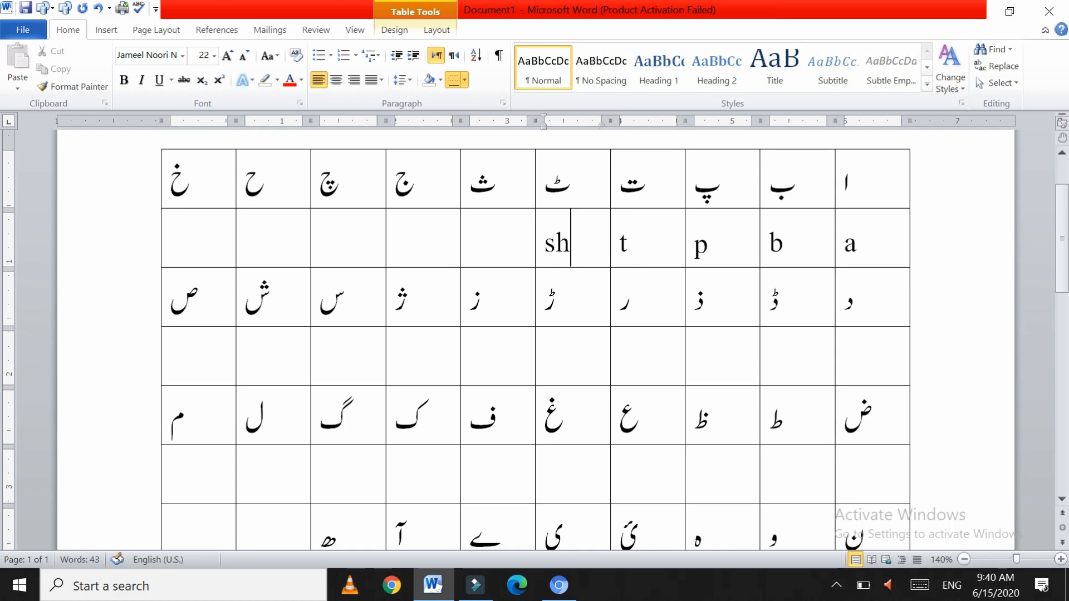
pyautogui.write('+t')
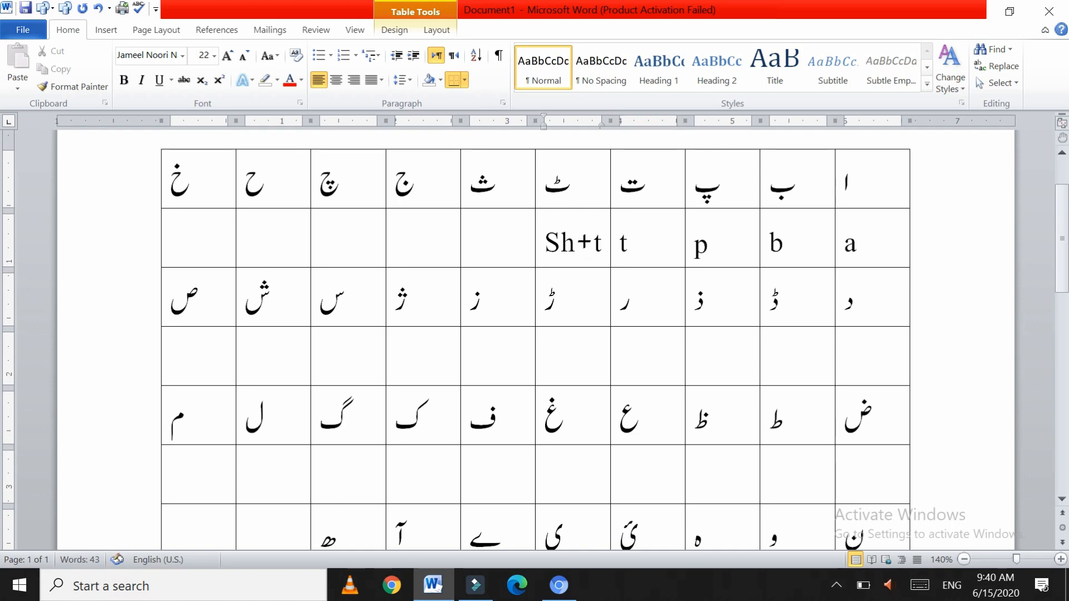
pyautogui.click(477, 229)
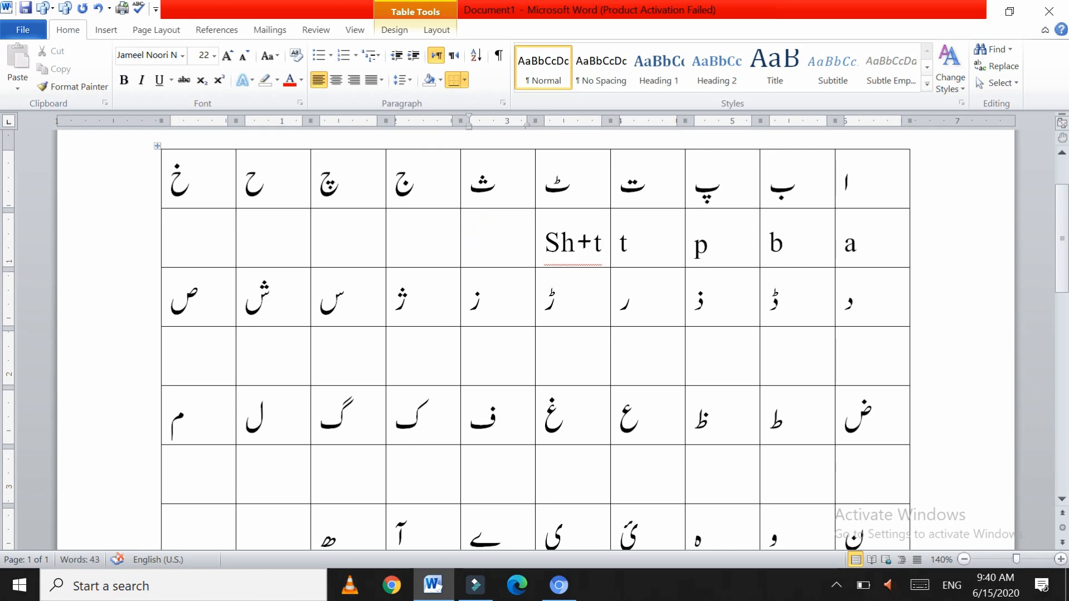
pyautogui.write('C')
pyautogui.press('BackSpace')
pyautogui.hotkey('alt', 'shift')
pyautogui.write('ش')
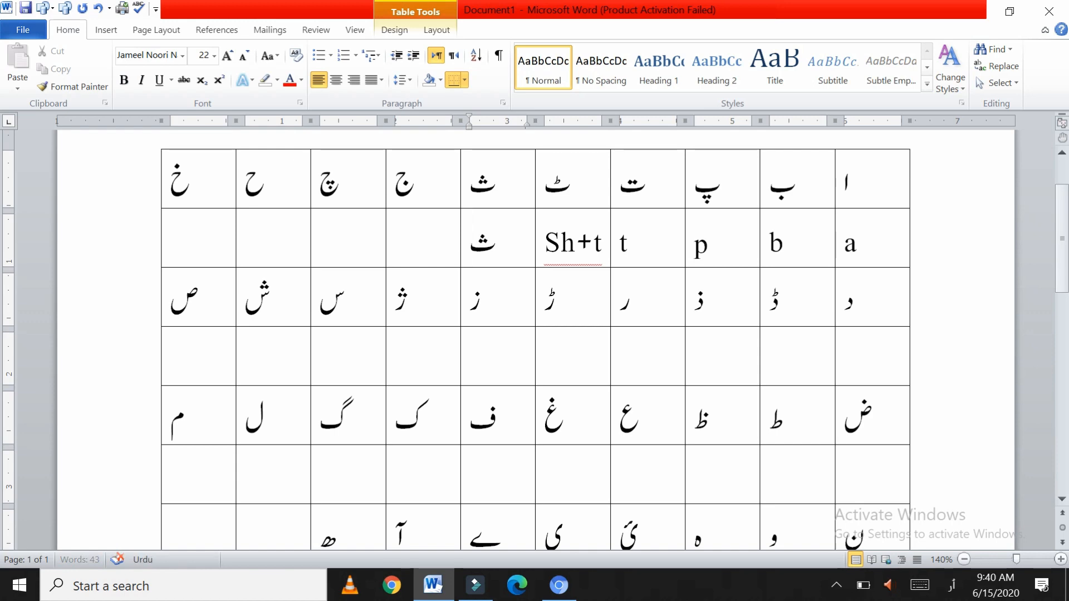
pyautogui.press('BackSpace')
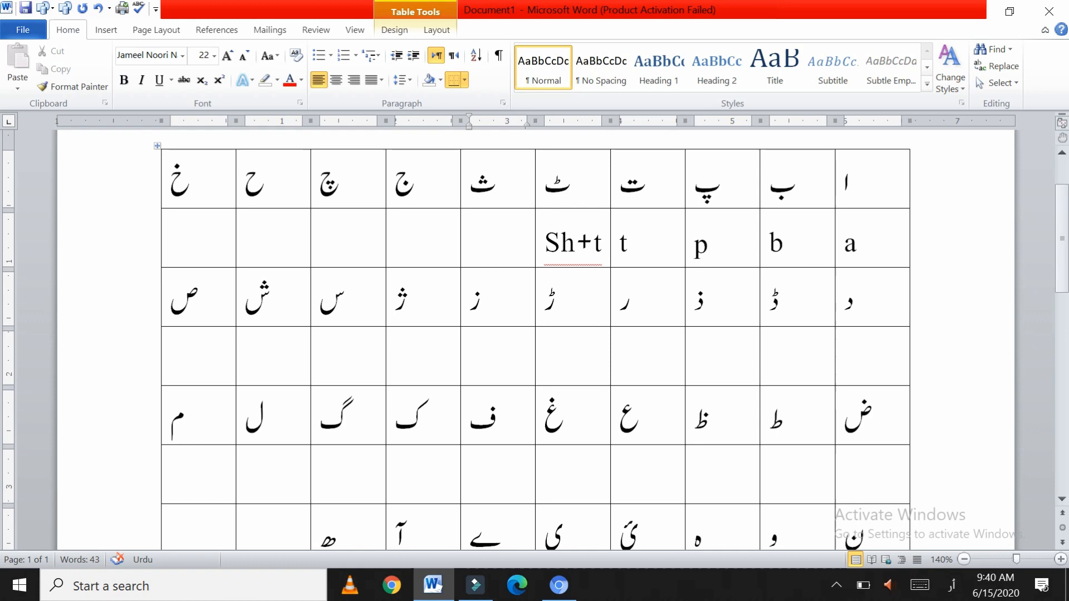
pyautogui.hotkey('alt', 'shift')
pyautogui.write('C')
pyautogui.press('BackSpace')
pyautogui.write('c')
pyautogui.press('BackSpace')
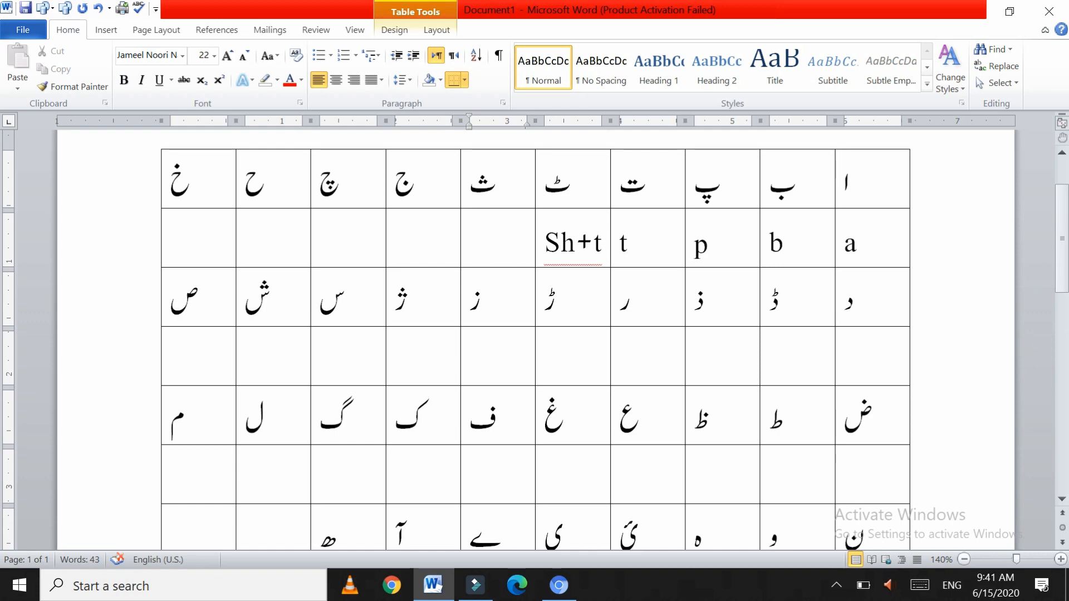
pyautogui.write('C')
pyautogui.press('BackSpace')
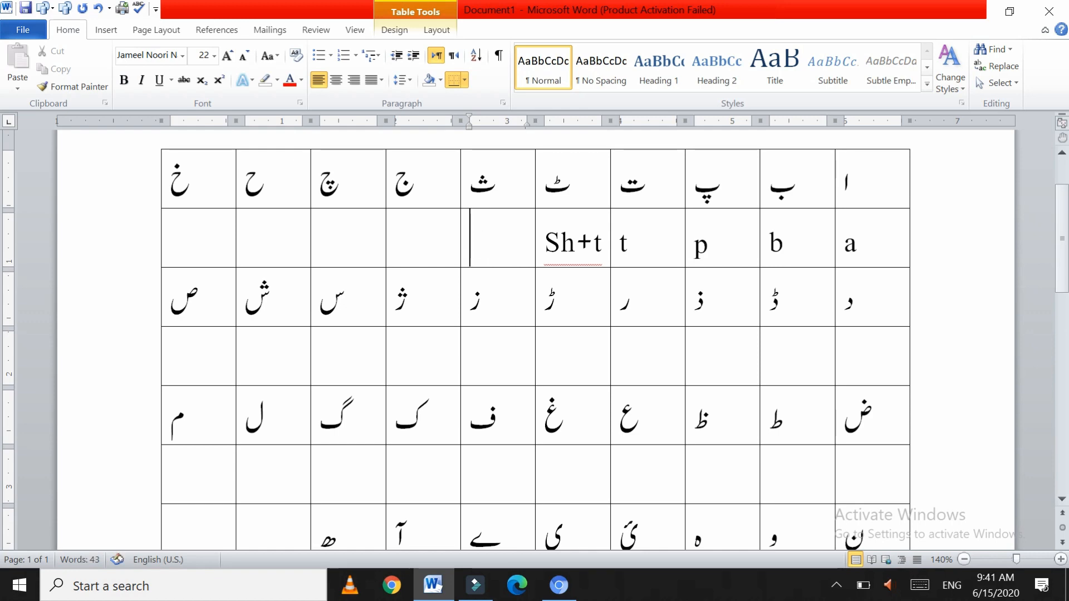
# Step: Enter Sh+c, j and c in the second-row cells beneath ث, ج and چ
pyautogui.write('sh+')
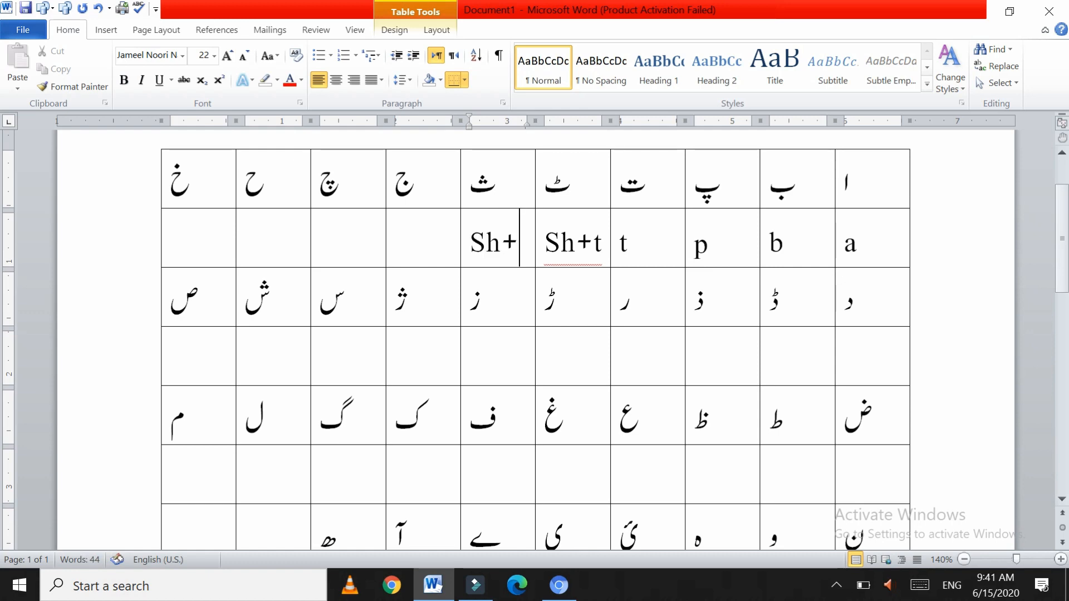
pyautogui.write('c')
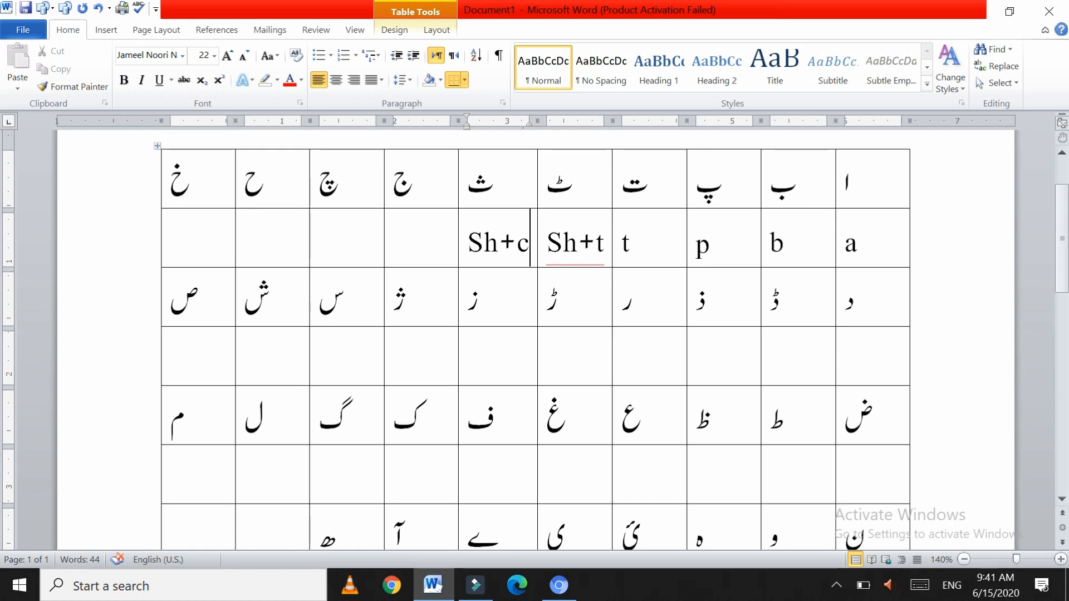
pyautogui.click(426, 234)
pyautogui.write('j')
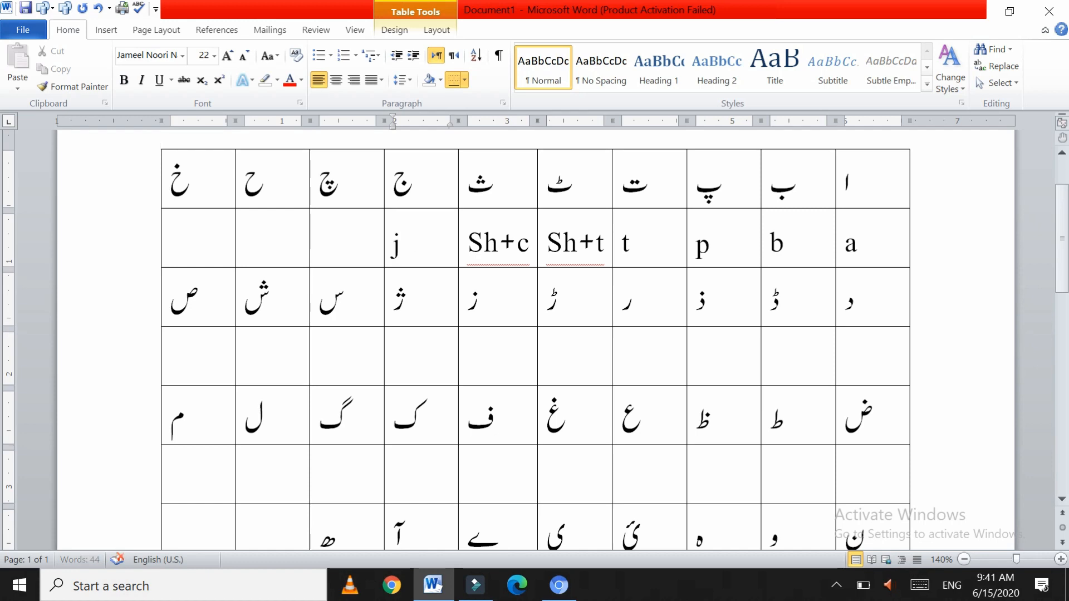
pyautogui.click(332, 233)
pyautogui.write('c')
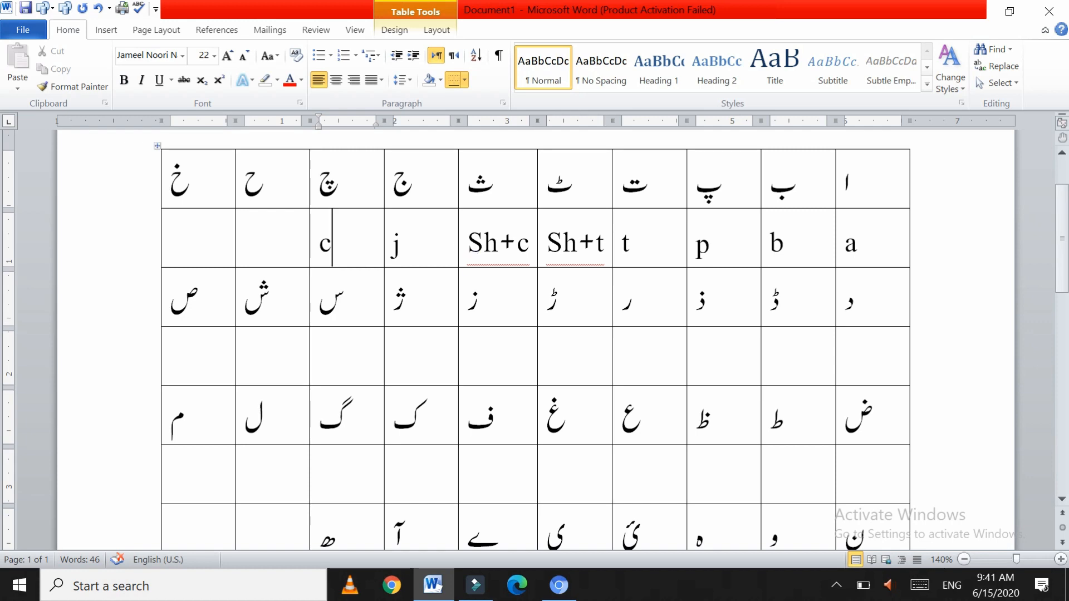
# Step: Complete the second row by entering Sh+h beneath ح and Sh+k beneath خ
pyautogui.click(270, 249)
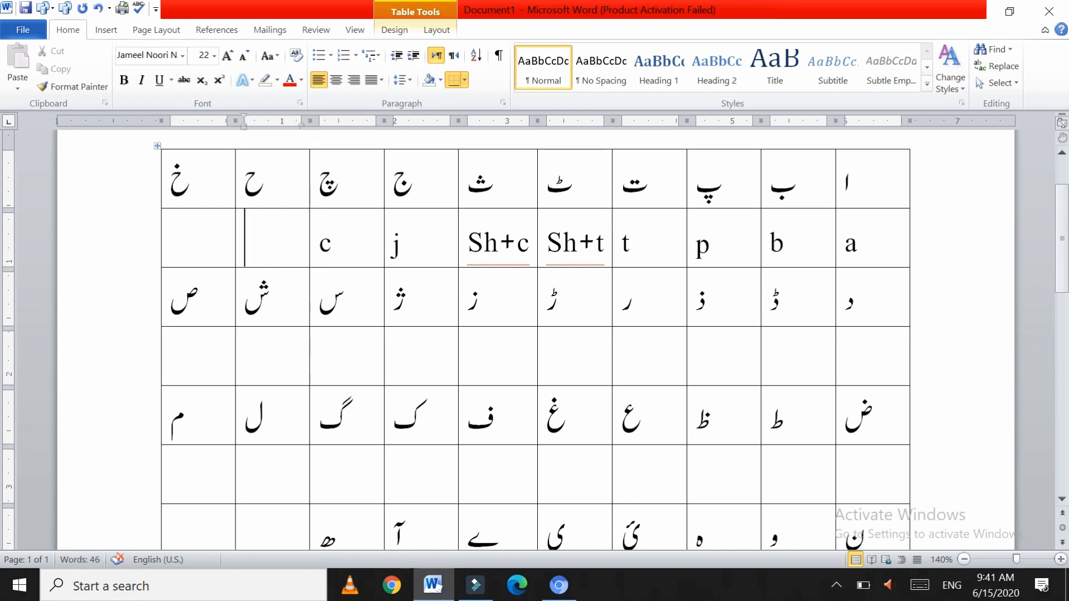
pyautogui.write('H')
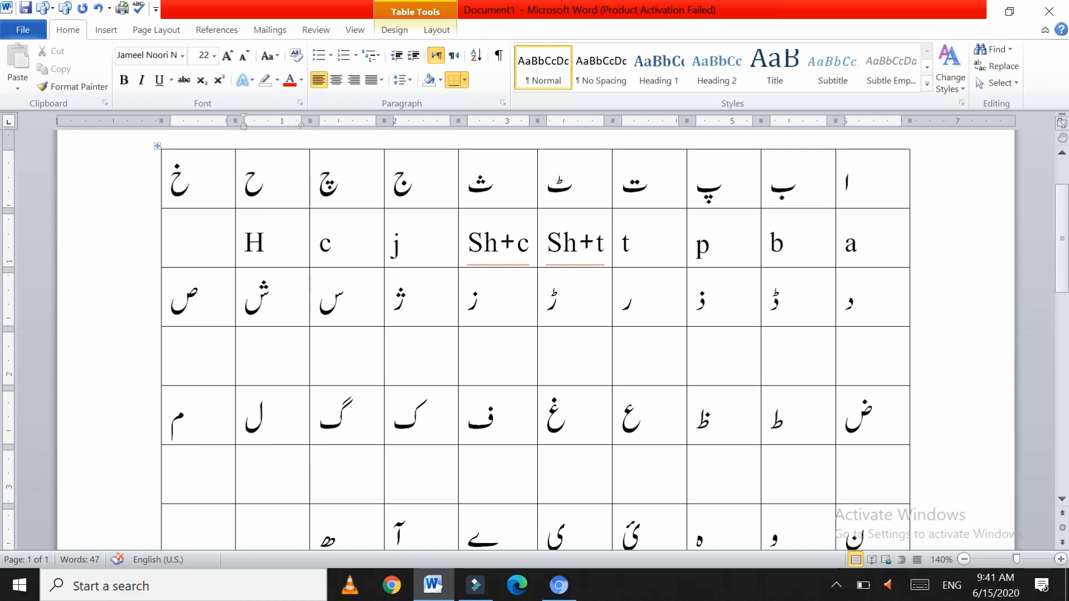
pyautogui.press('BackSpace')
pyautogui.write('S')
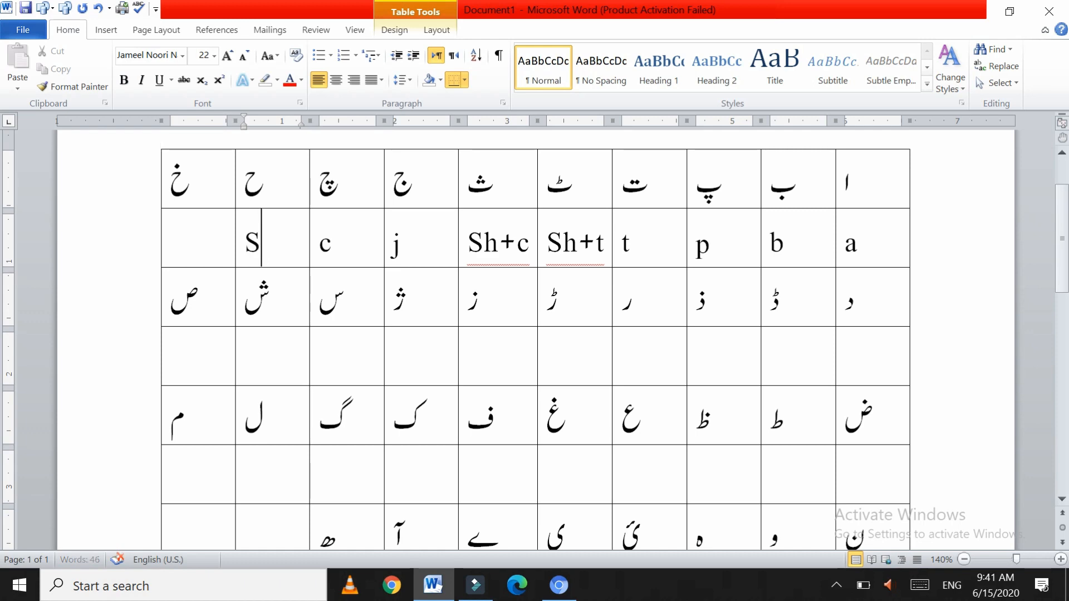
pyautogui.press('BackSpace')
pyautogui.write('Sh+')
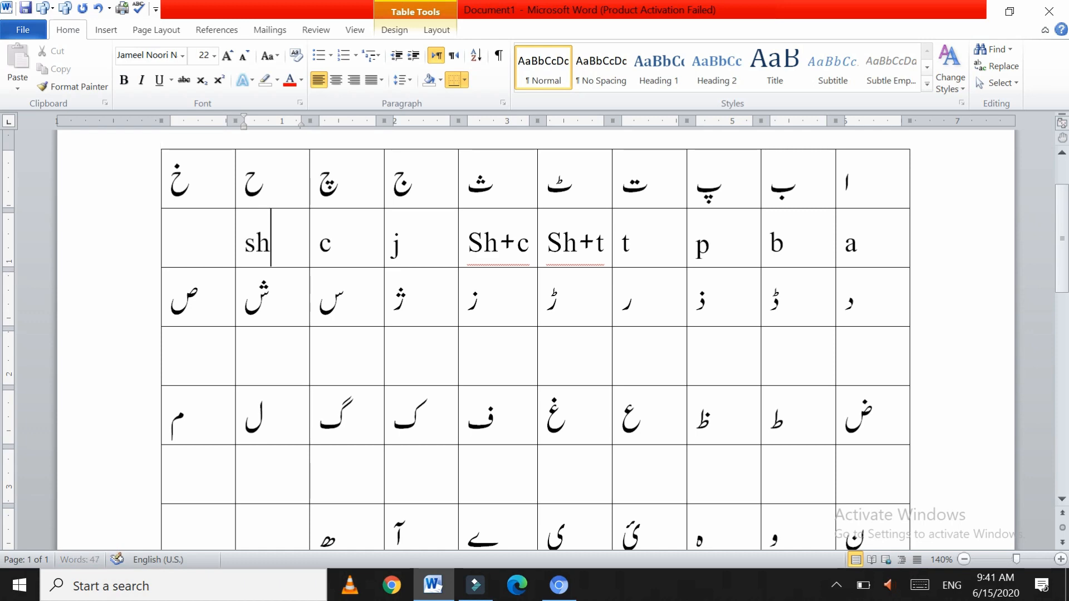
pyautogui.write('h')
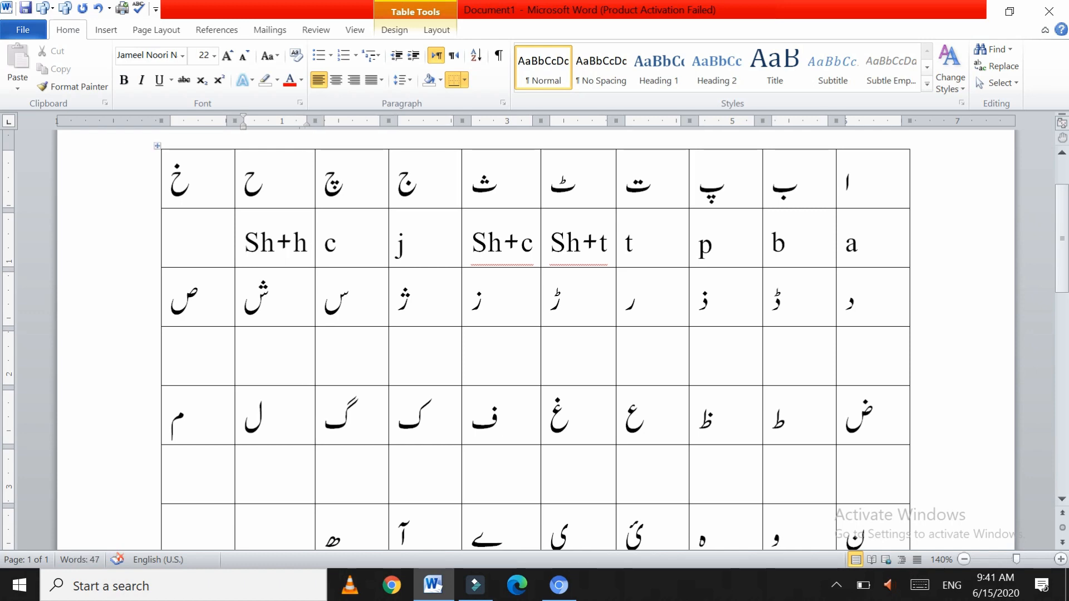
pyautogui.click(178, 254)
pyautogui.write('s')
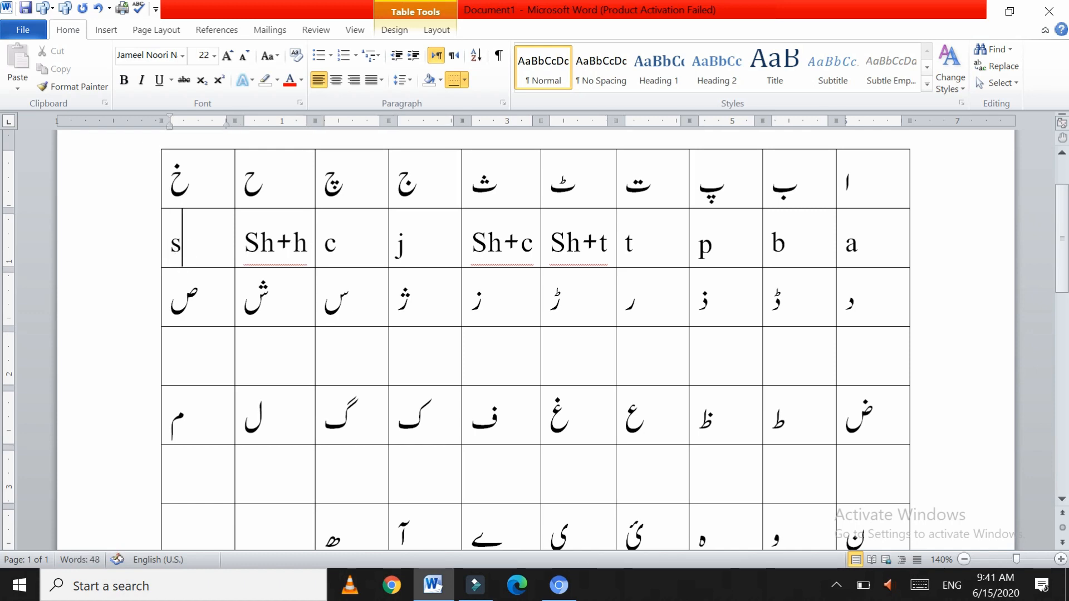
pyautogui.write('h+k')
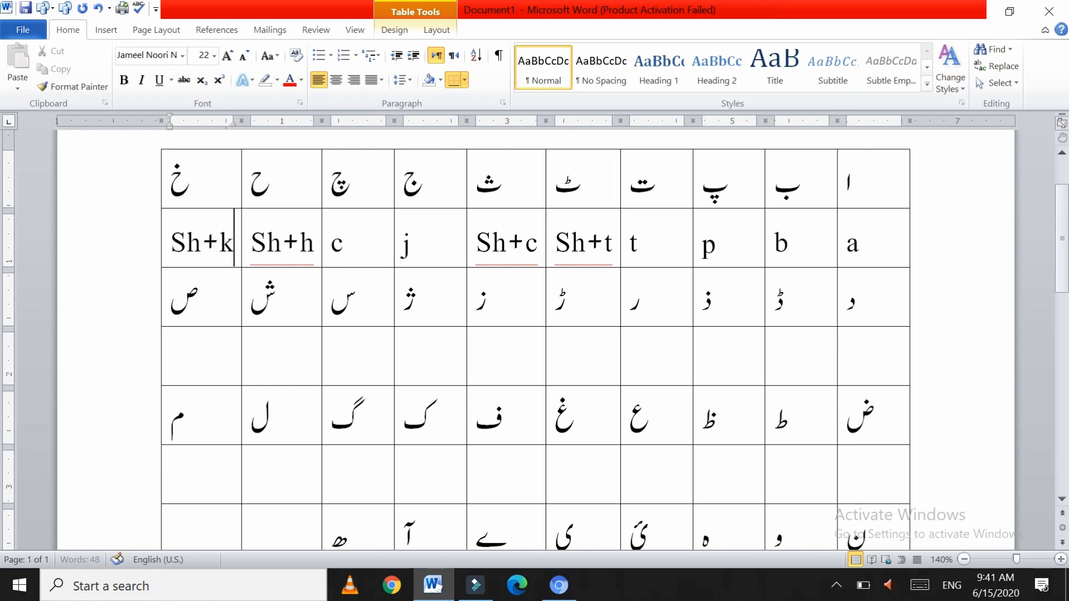
# Step: Enter d and Sh+d in the fourth-row cells beneath د and ڈ
pyautogui.click(861, 350)
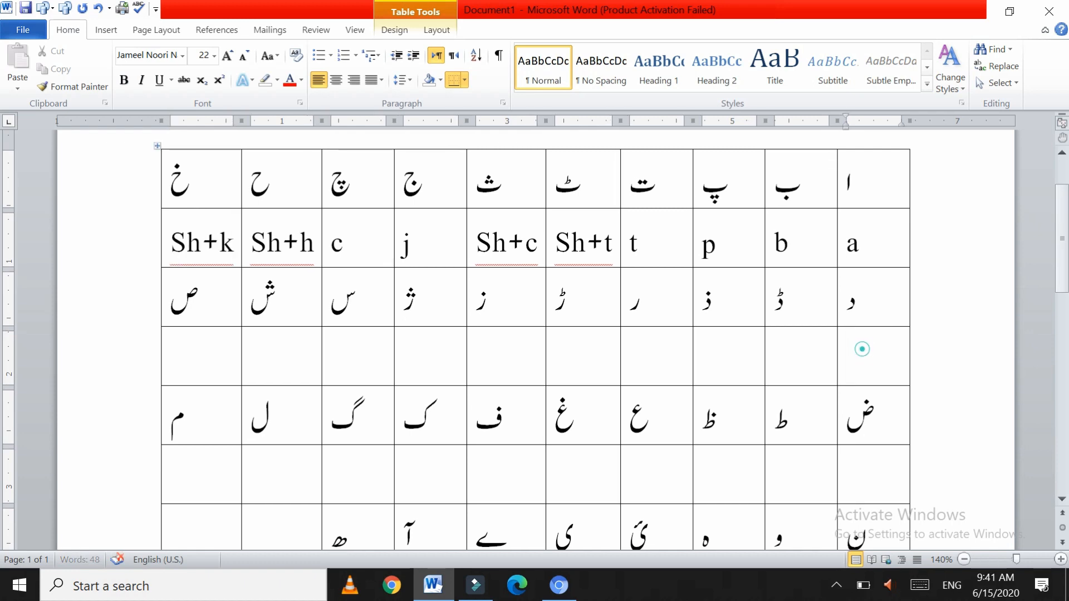
pyautogui.write('d')
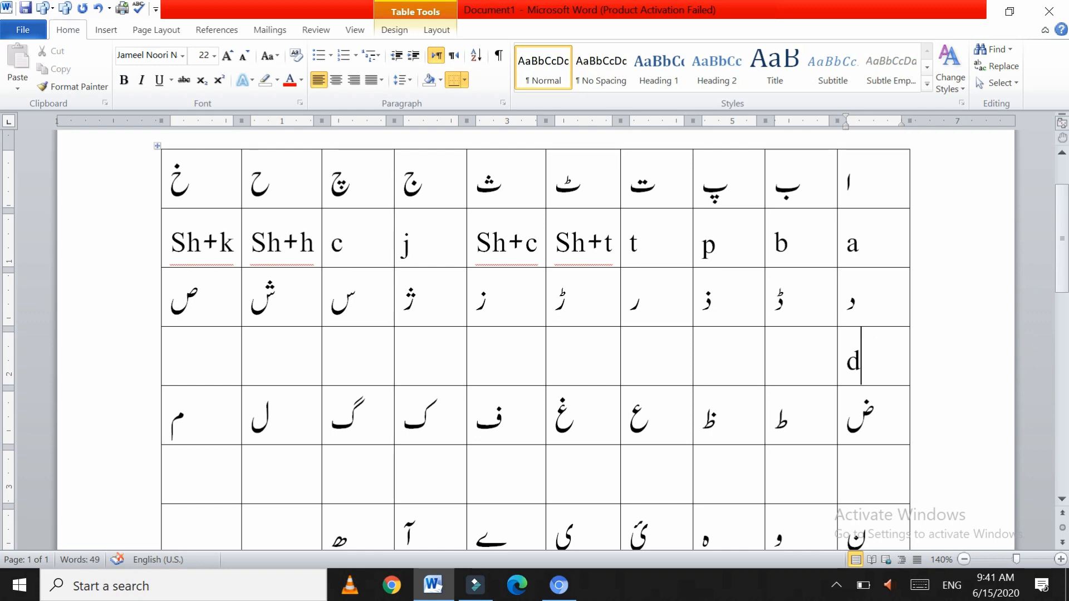
pyautogui.click(800, 361)
pyautogui.write('s')
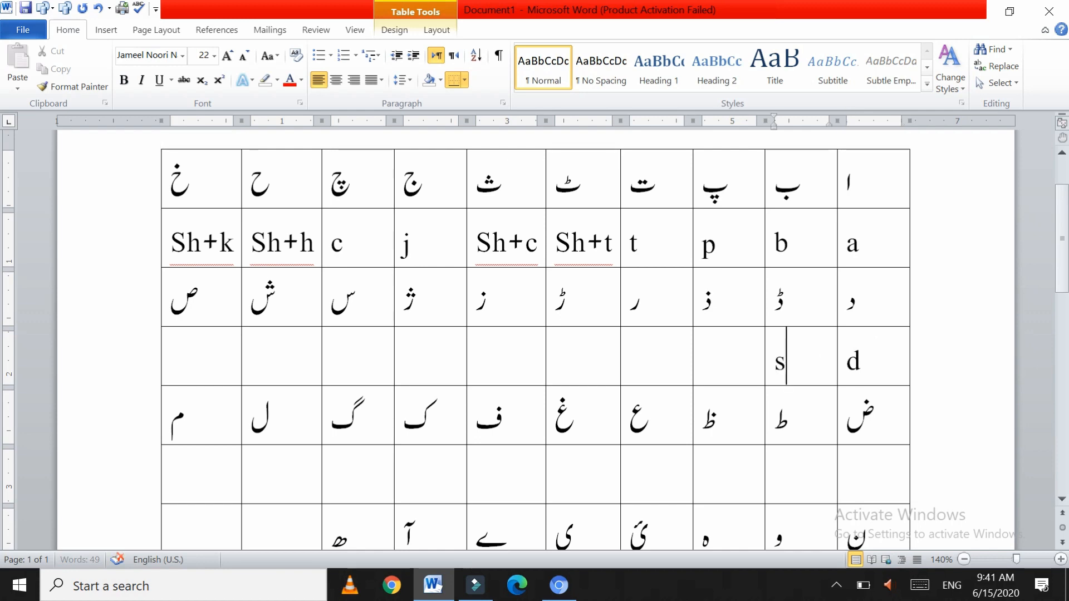
pyautogui.write('h+d')
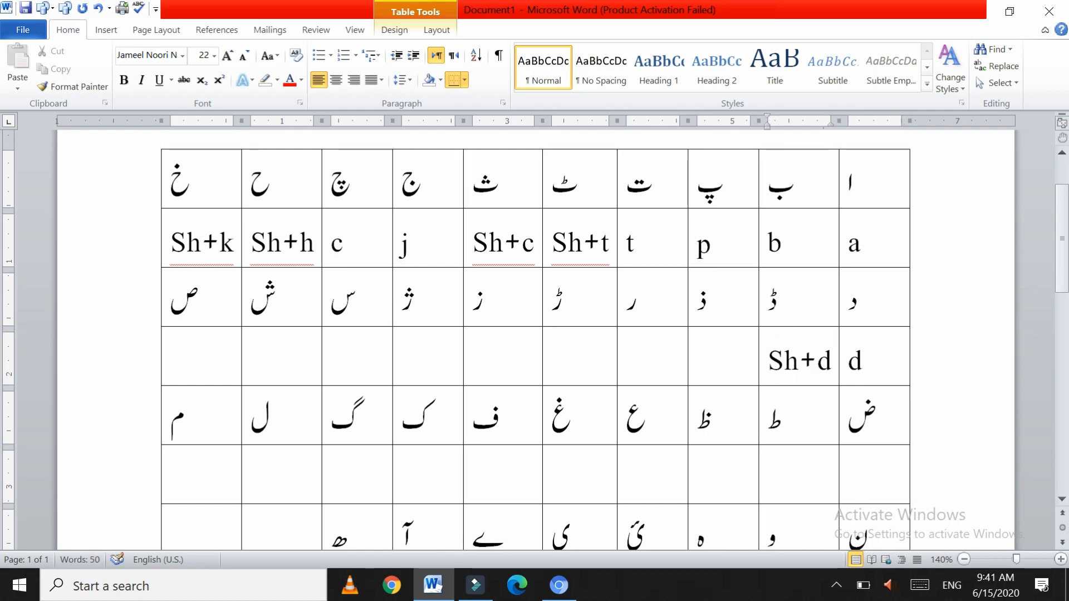
# Step: Enter Sh+z in the fourth-row cell beneath ذ, clearing the mistyped text first
pyautogui.click(713, 358)
pyautogui.write('z')
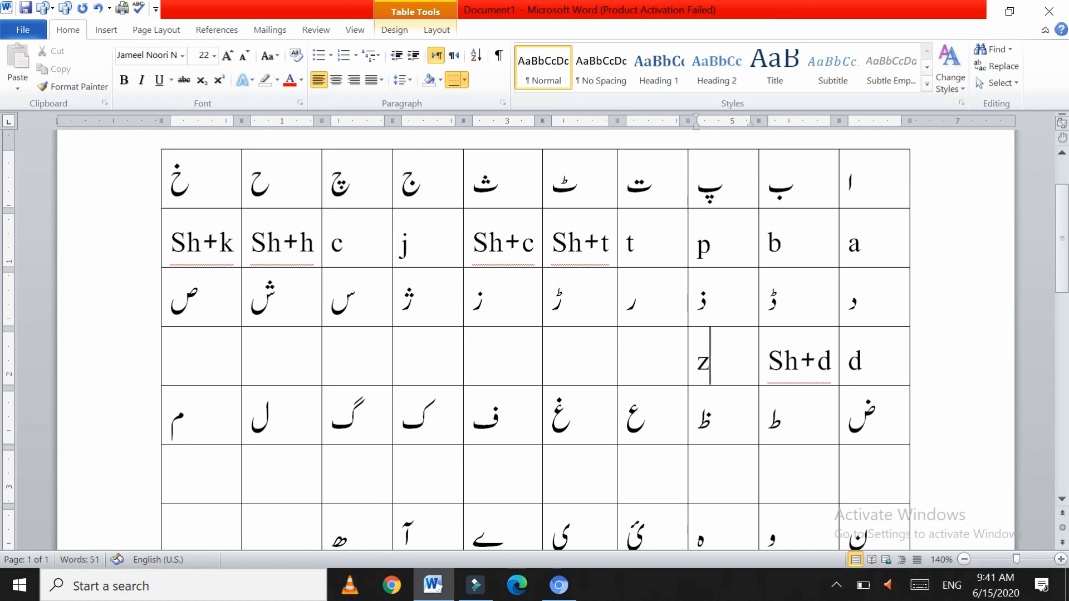
pyautogui.write('sh')
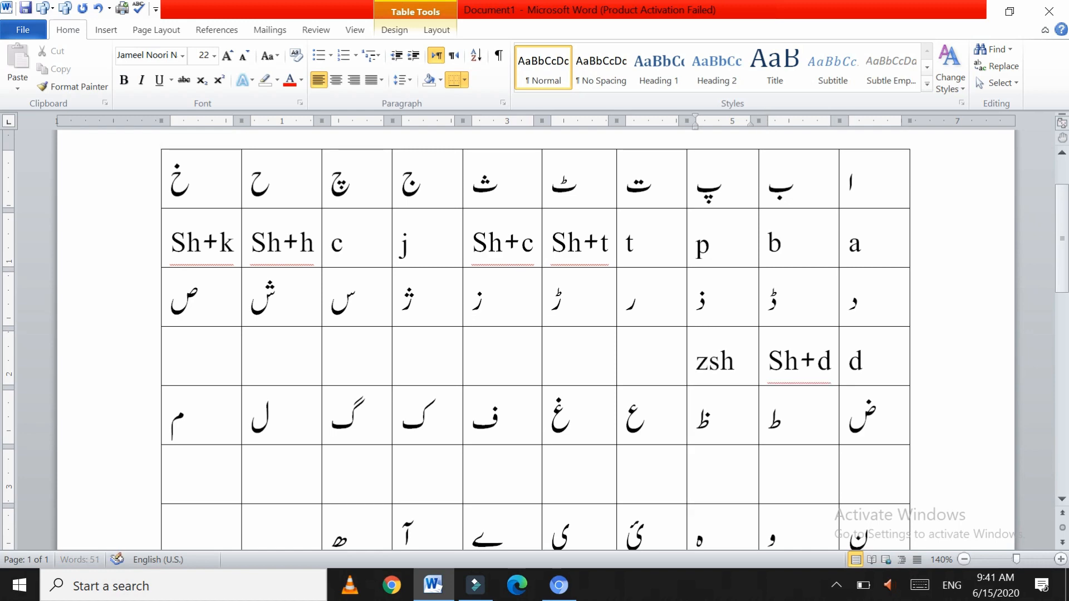
pyautogui.press('BackSpace')
pyautogui.press('BackSpace')
pyautogui.press('BackSpace')
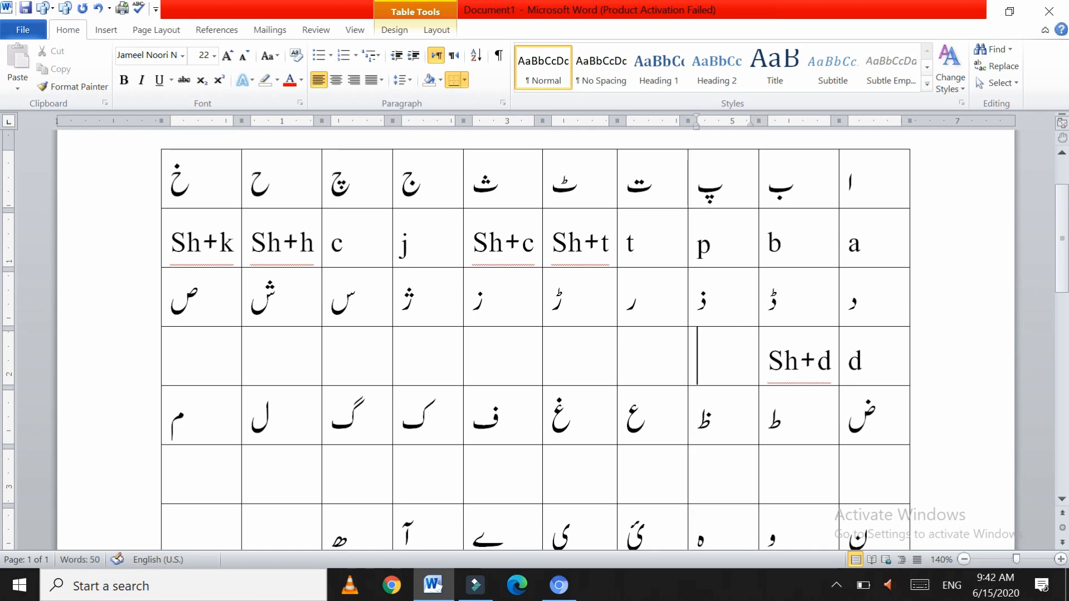
pyautogui.write('sh+z')
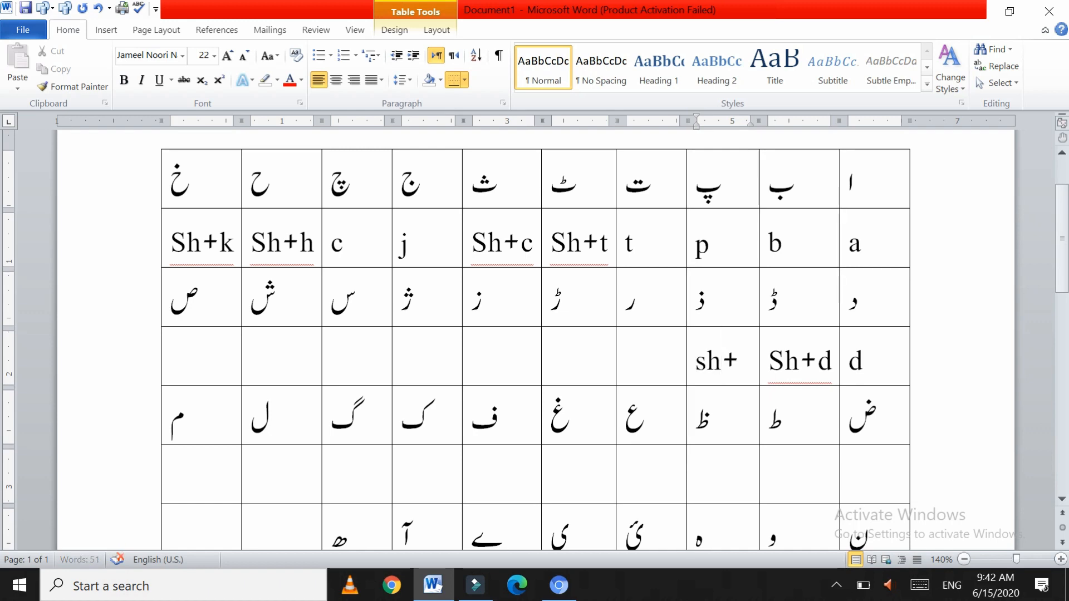
# Step: Enter r and Sh+r in the fourth-row cells beneath ر and ڑ
pyautogui.click(659, 346)
pyautogui.write('r')
pyautogui.click(568, 365)
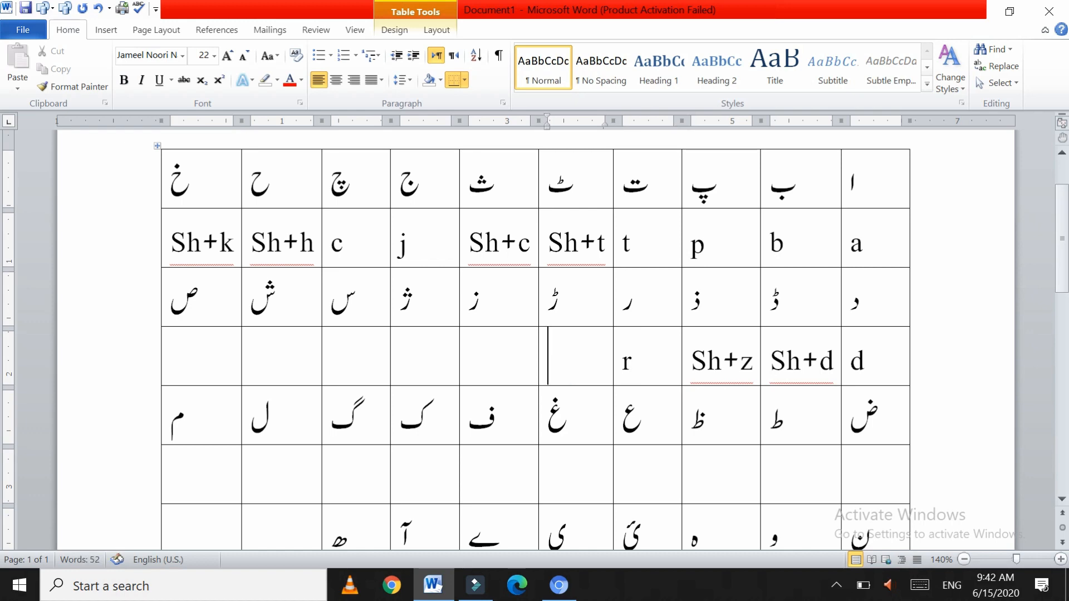
pyautogui.write('sh')
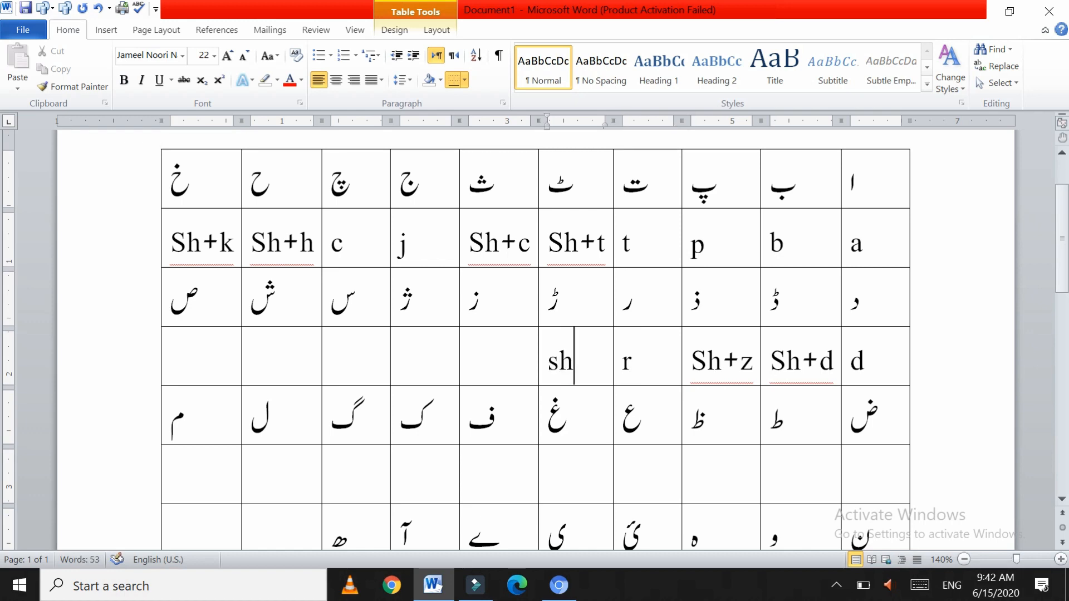
pyautogui.write('+r')
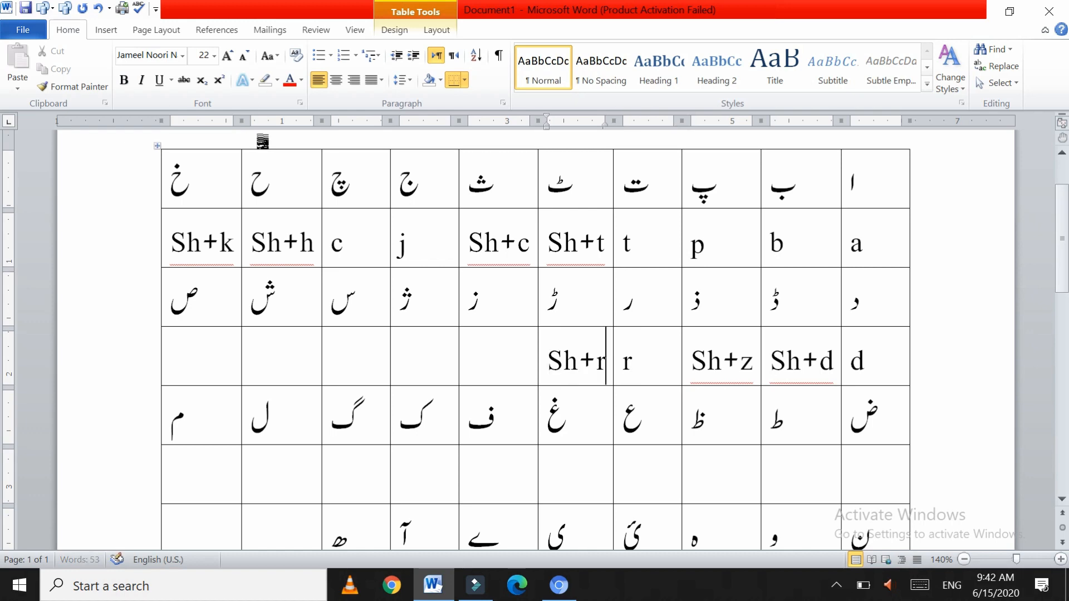
# Step: Enter z and Sh+x in the fourth-row cells beneath ز and ژ
pyautogui.click(496, 344)
pyautogui.write('z')
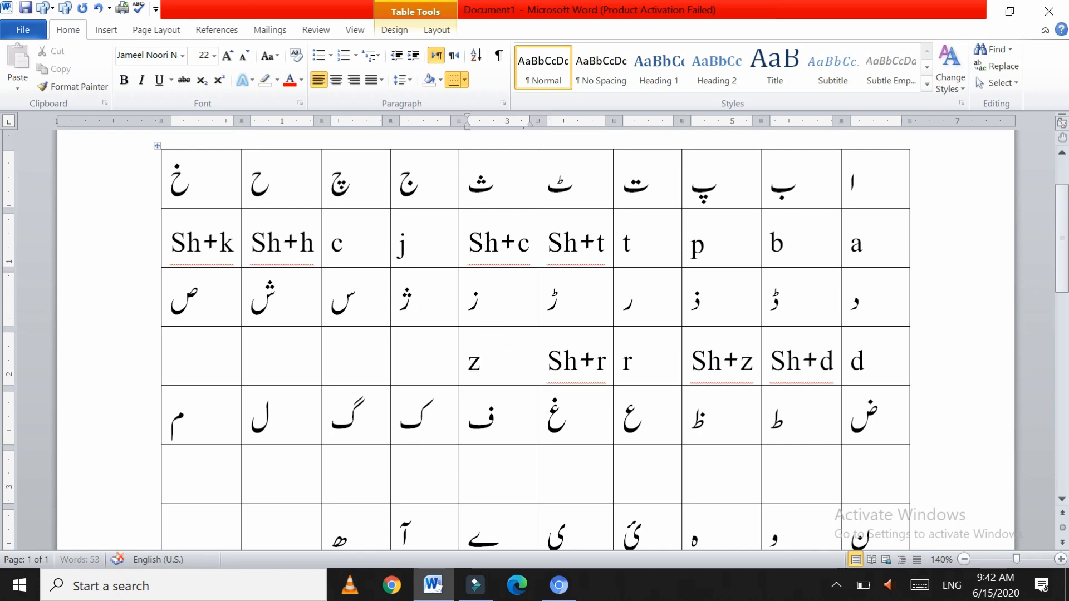
pyautogui.click(422, 351)
pyautogui.write('sh')
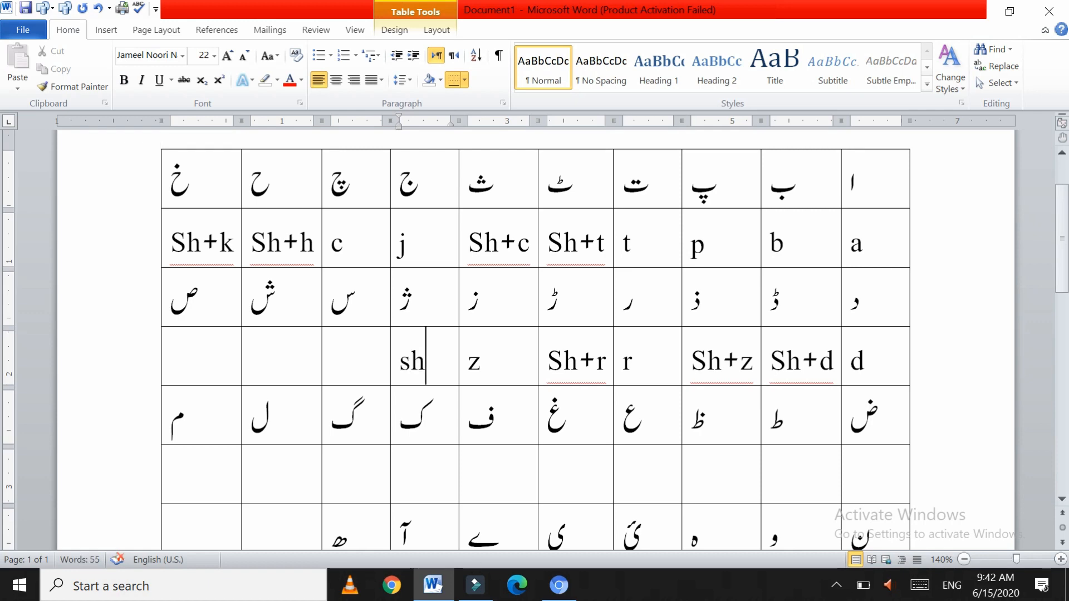
pyautogui.write('+')
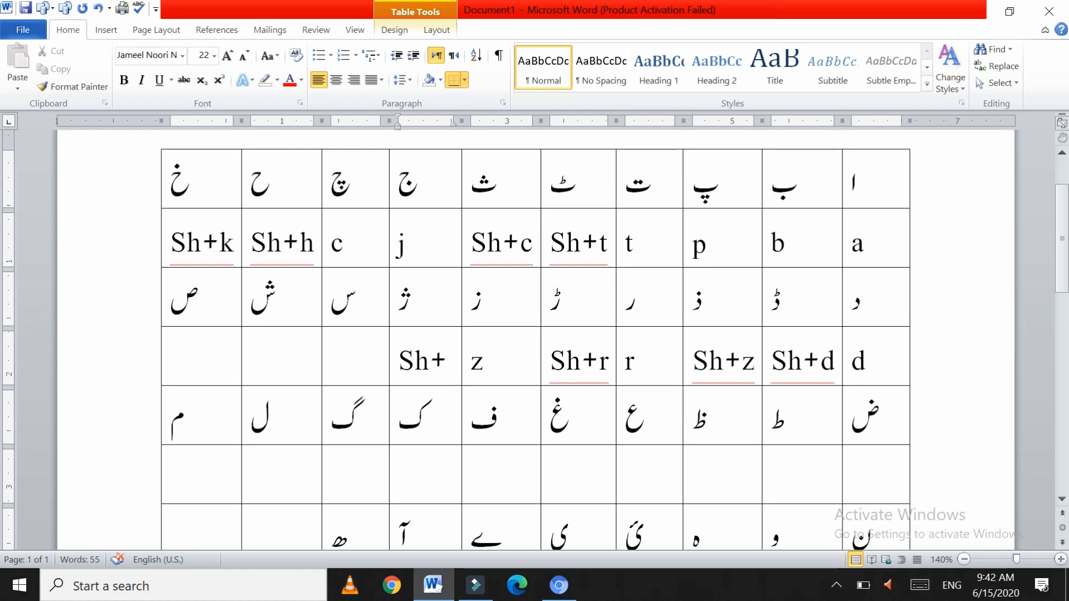
pyautogui.write('x')
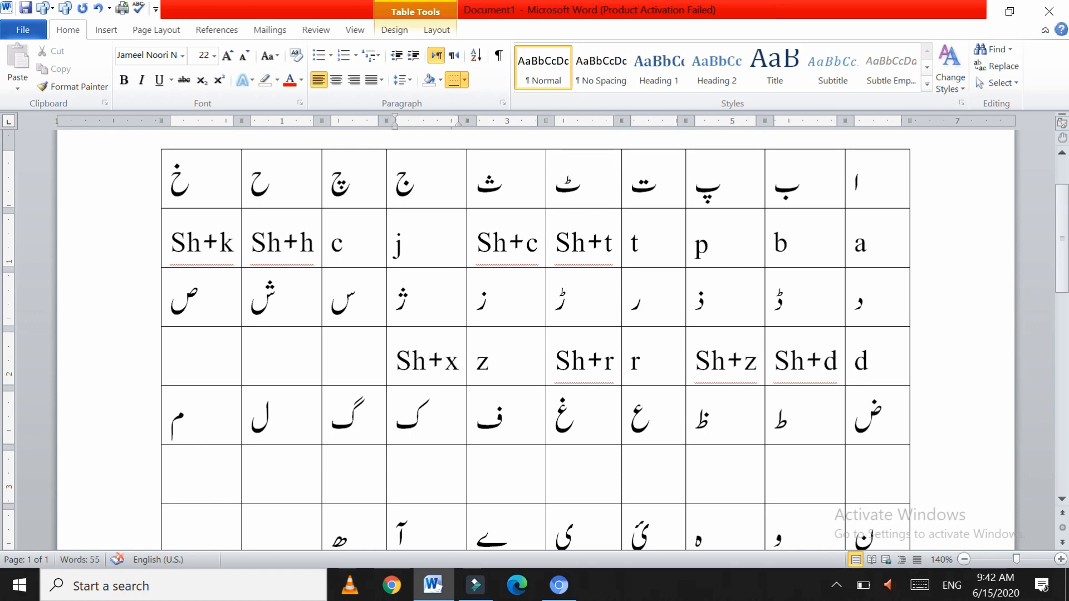
# Step: Switch the input language to Urdu, test ژ on a new line below Sh+x and remove it again
pyautogui.hotkey('alt', 'shift')
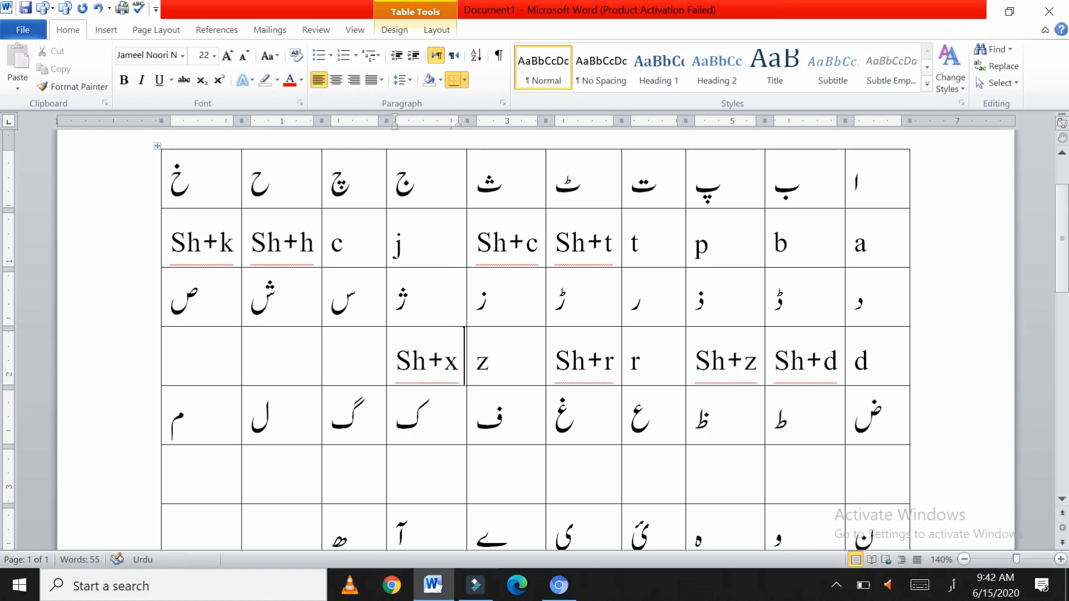
pyautogui.press('Return')
pyautogui.write('ژ')
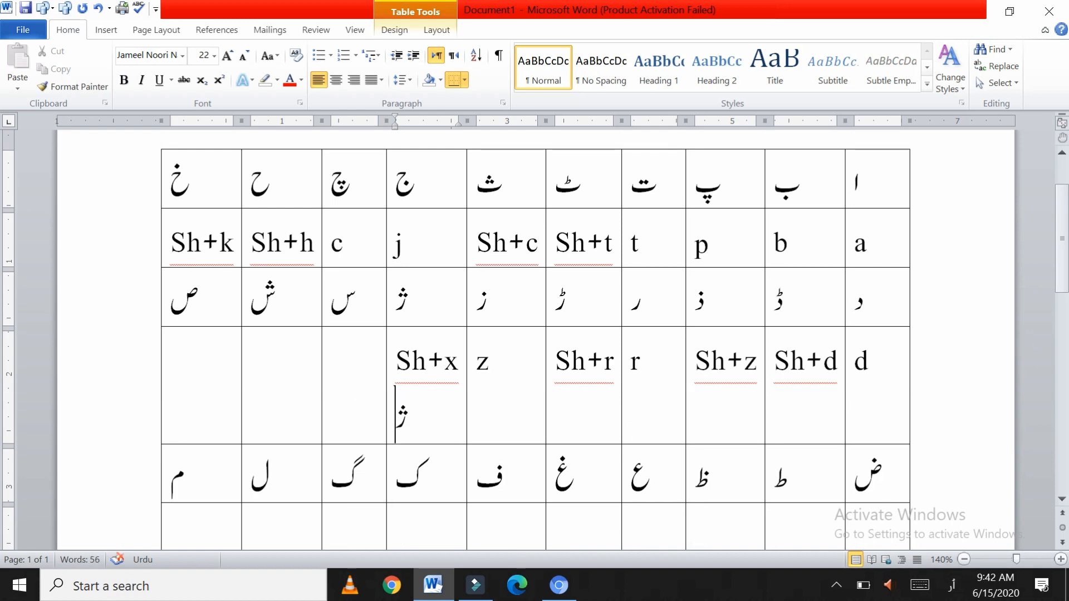
pyautogui.press('BackSpace')
pyautogui.press('BackSpace')
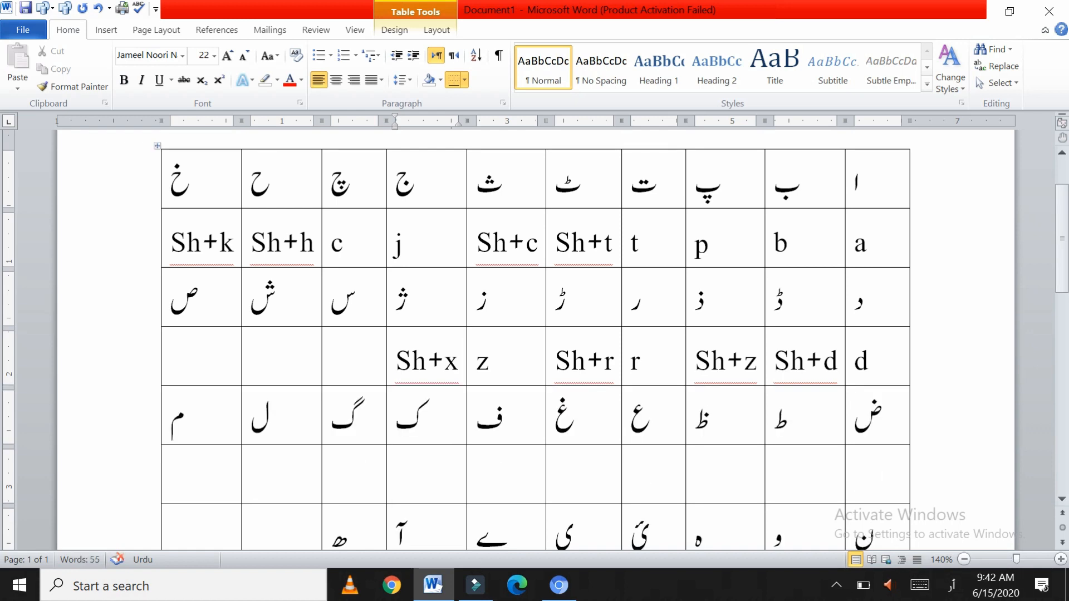
# Step: Try entering س and ش in the fourth-row cells beneath the same letters, and delete the ش
pyautogui.click(370, 351)
pyautogui.write('س')
pyautogui.click(270, 348)
pyautogui.write('ش')
pyautogui.press('BackSpace')
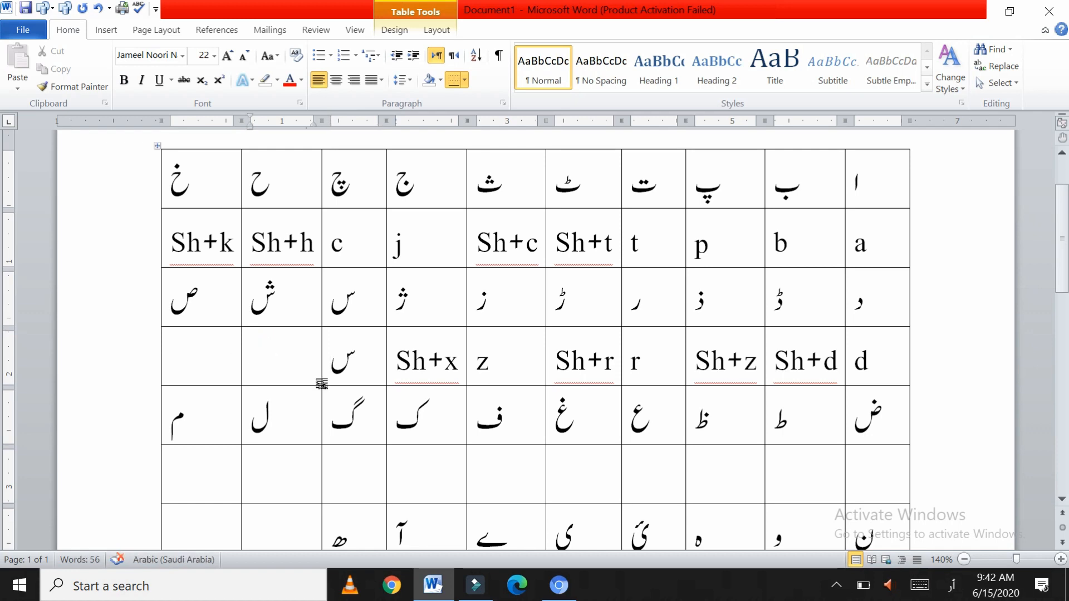
# Step: Remove the mistaken س from its fourth-row cell without deleting the cell, and switch the input language back to English
pyautogui.click(323, 363)
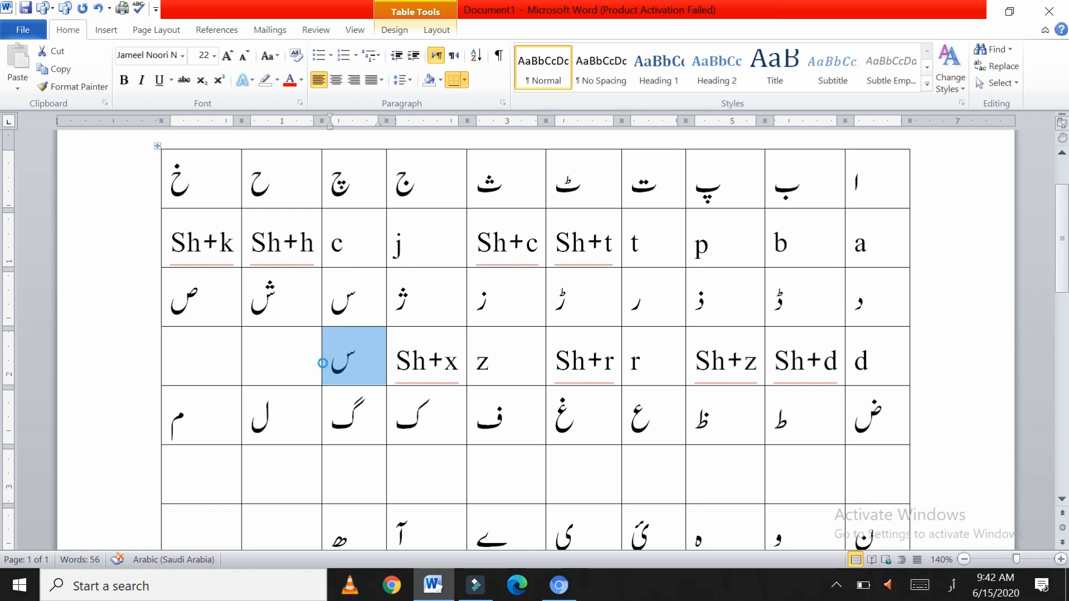
pyautogui.press('BackSpace')
pyautogui.click(280, 381)
pyautogui.click(569, 318)
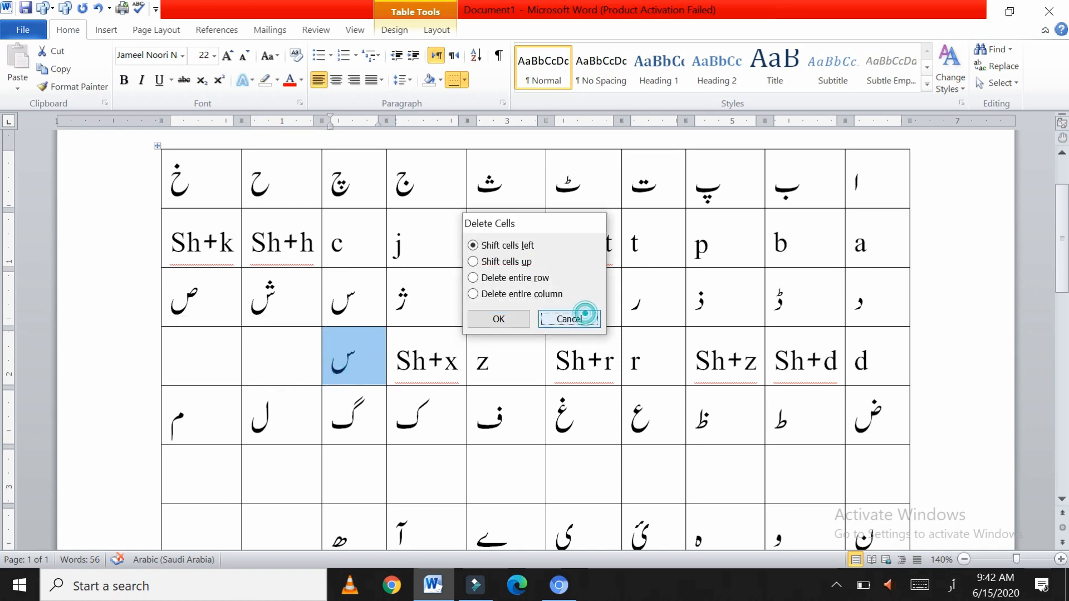
pyautogui.click(374, 370)
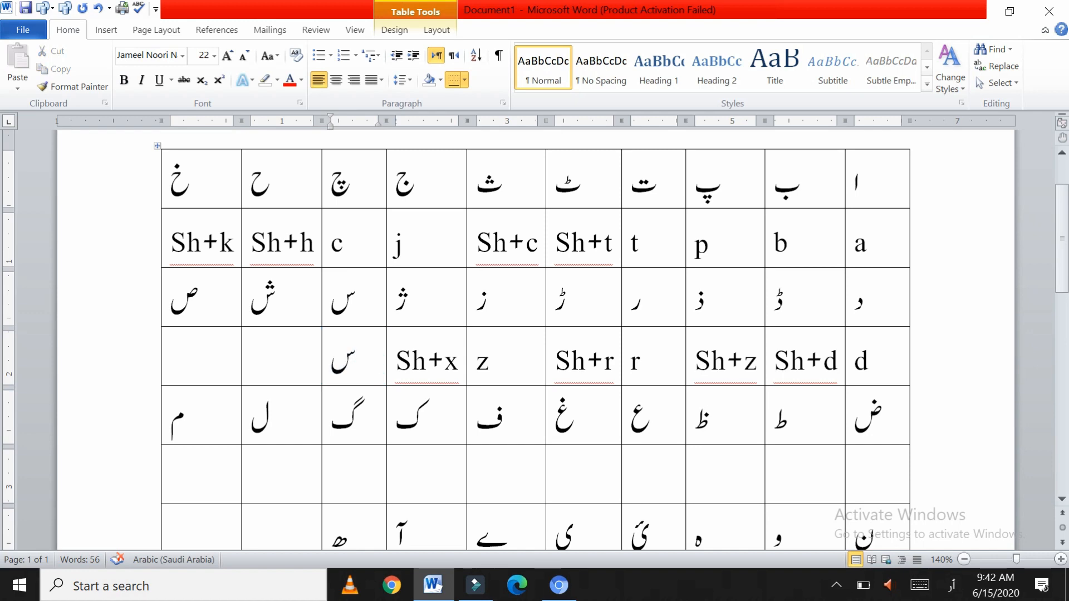
pyautogui.press('Left')
pyautogui.press('Left')
pyautogui.press('Right')
pyautogui.press('BackSpace')
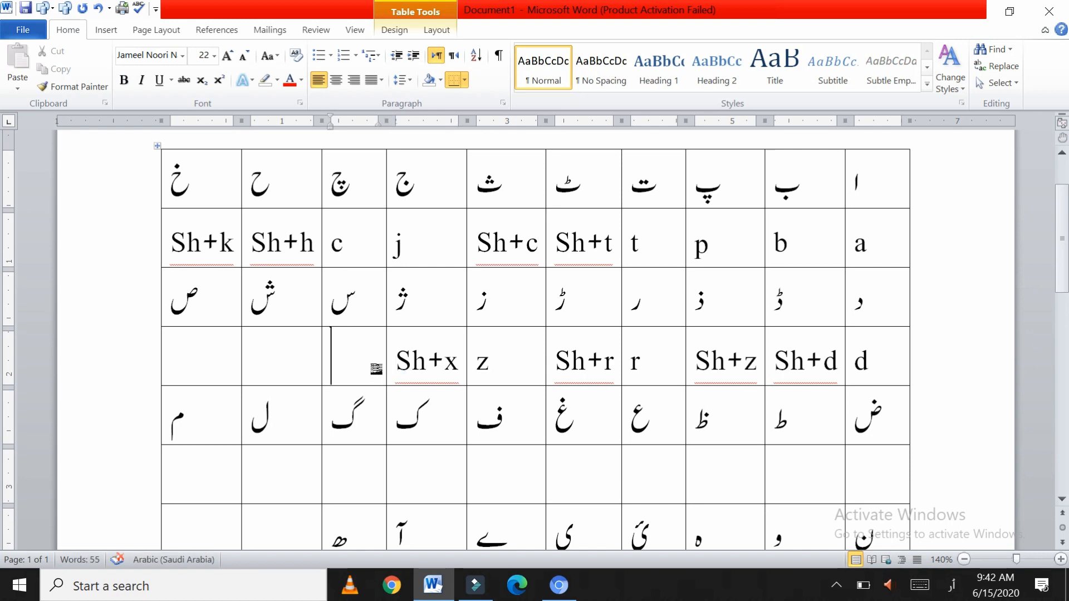
pyautogui.hotkey('alt', 'shift')
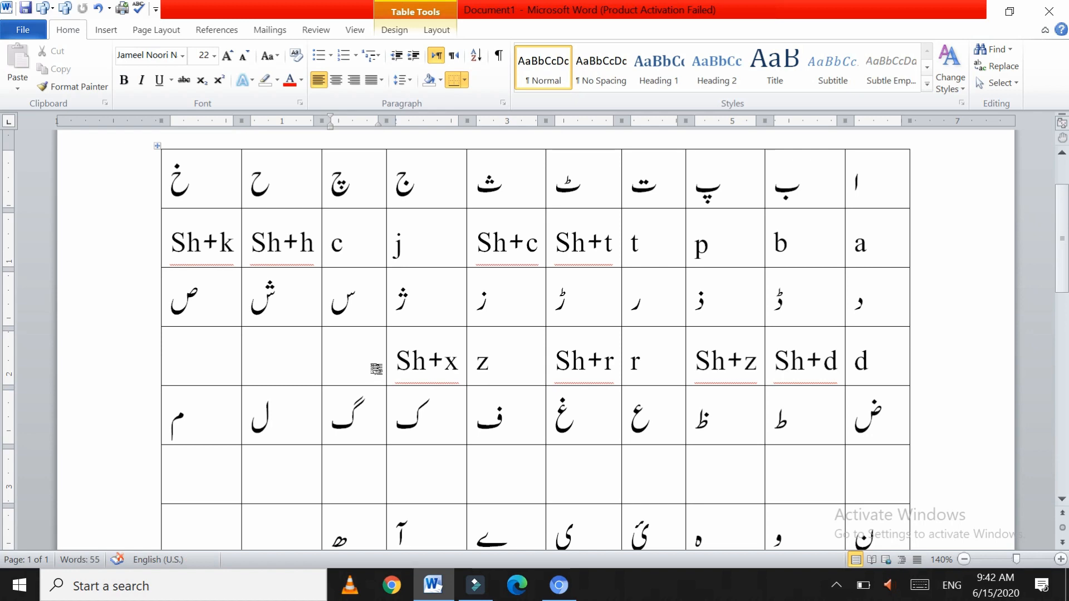
# Step: Complete the fourth row by entering s, x and Sh+s beneath س, ش and ص
pyautogui.write('s')
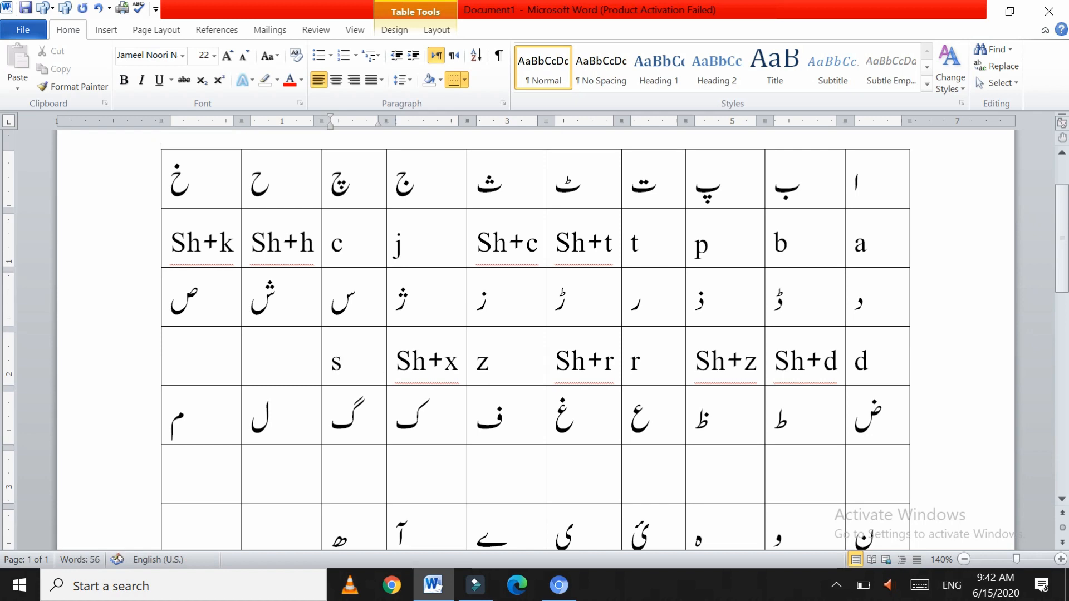
pyautogui.click(291, 368)
pyautogui.write('x')
pyautogui.click(207, 363)
pyautogui.write('sh+s')
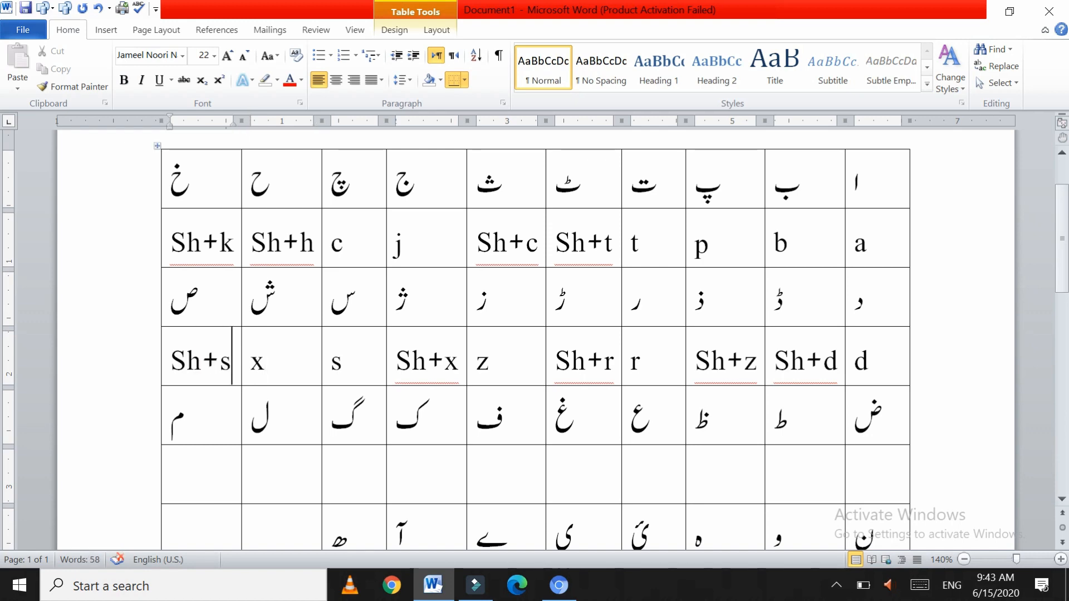
# Step: Enter Sh+j, v and Sh+v in the sixth-row cells beneath ض, ط and ظ
pyautogui.click(871, 471)
pyautogui.write('sh+j')
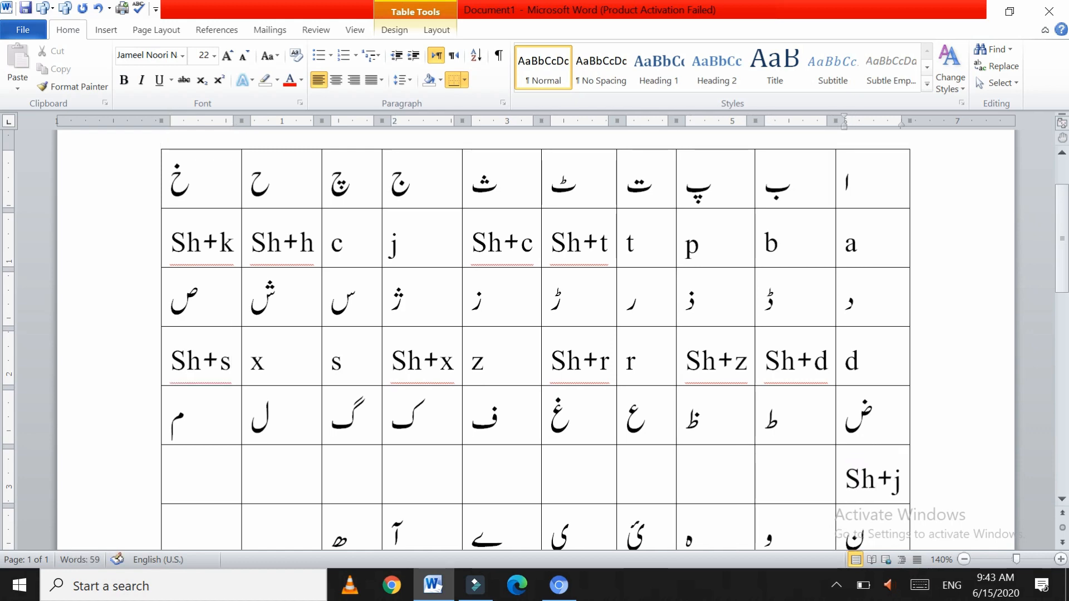
pyautogui.click(797, 478)
pyautogui.write('v')
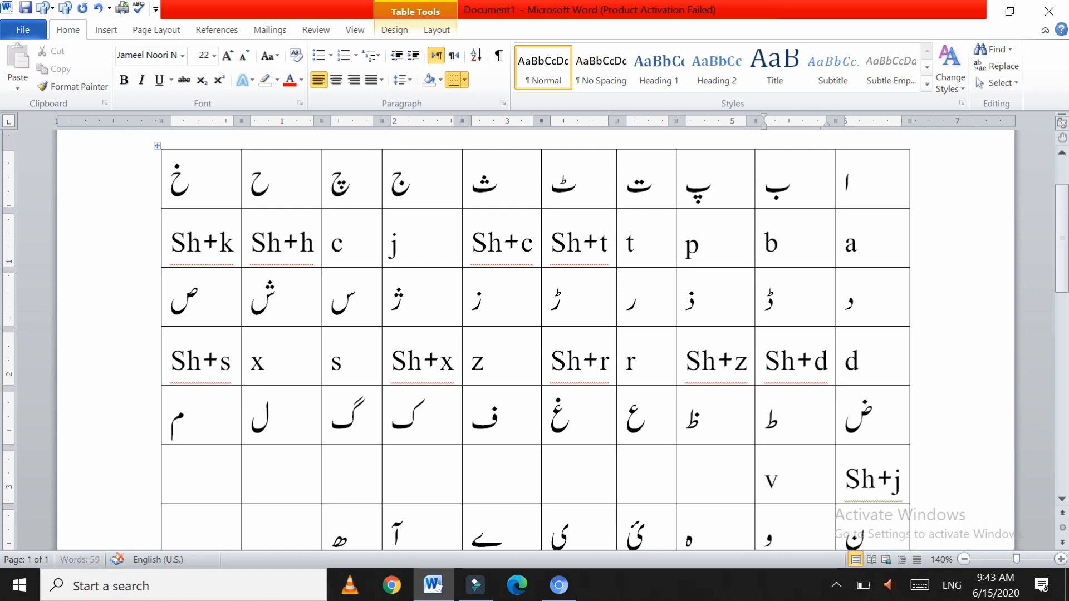
pyautogui.click(685, 477)
pyautogui.write('sh+')
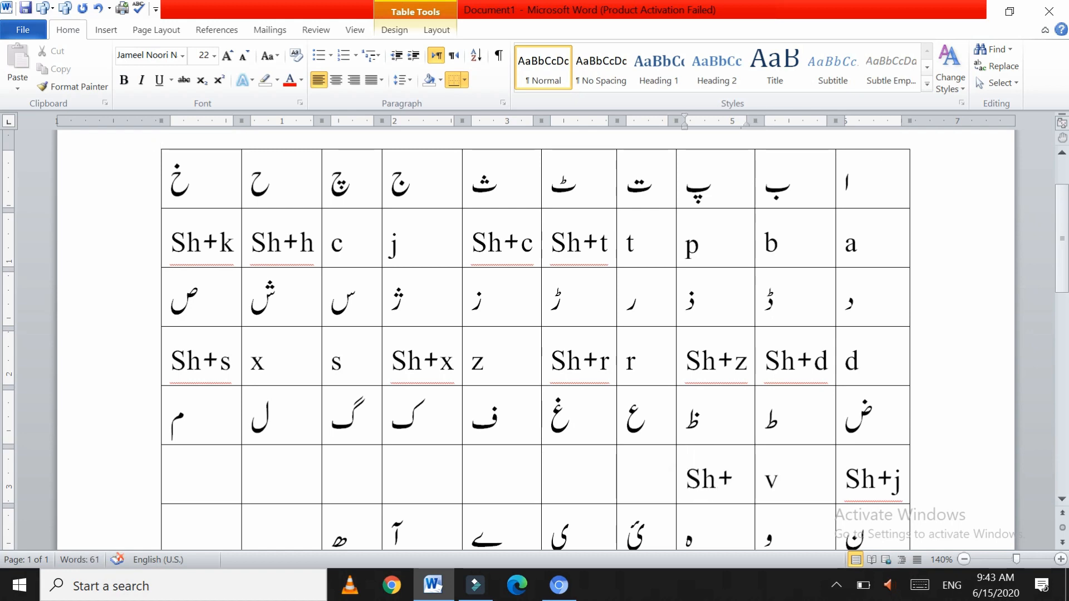
pyautogui.write('v')
# Step: Enter e, Sh+g and f in the sixth-row cells beneath ع, غ and ف
pyautogui.click(628, 480)
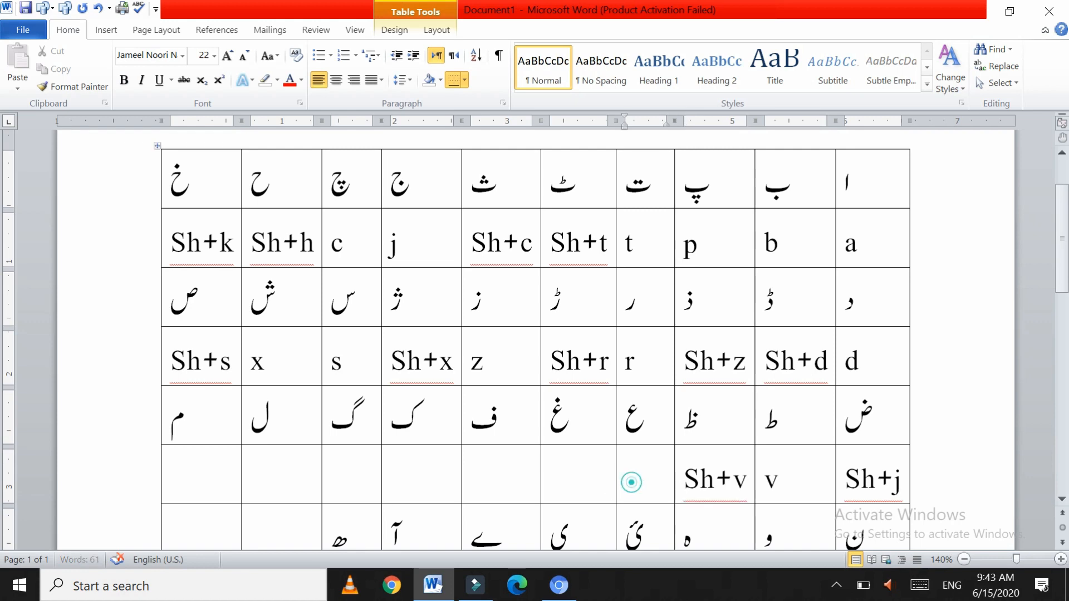
pyautogui.write('e')
pyautogui.click(573, 485)
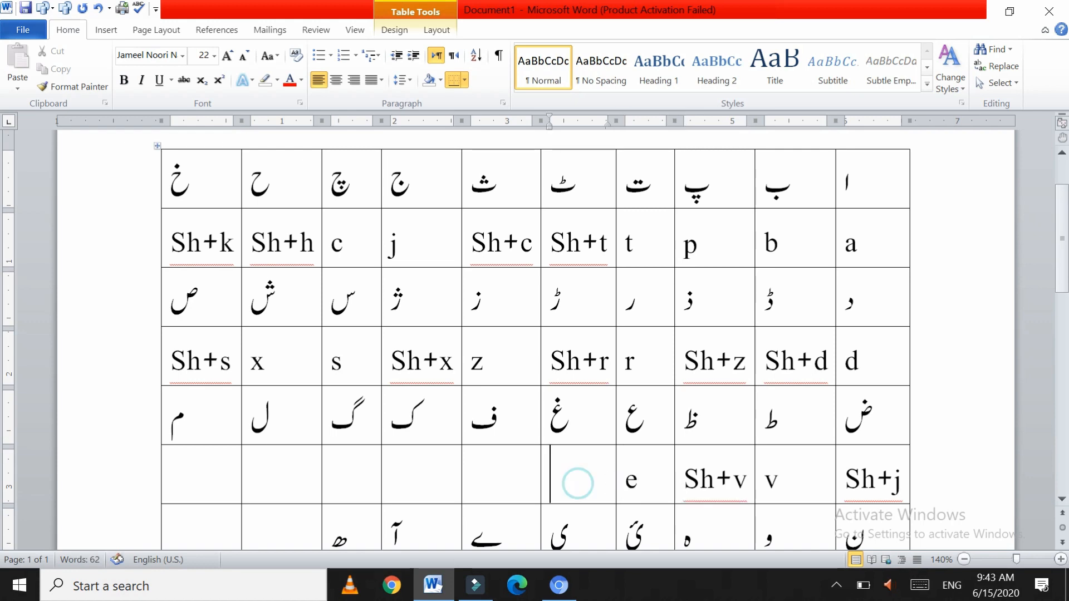
pyautogui.write('sh+g')
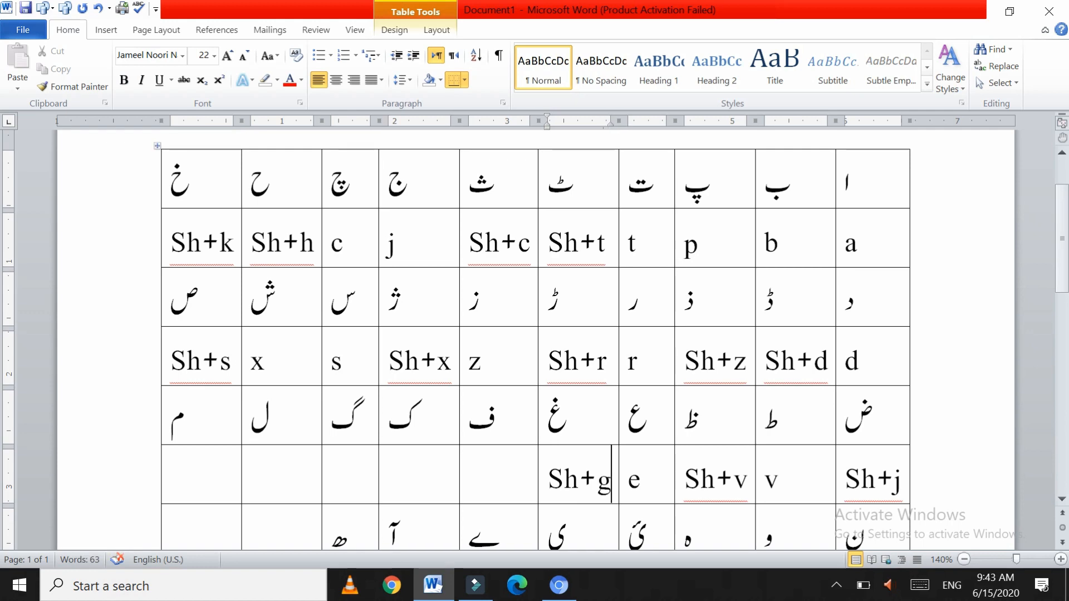
pyautogui.click(503, 478)
pyautogui.write('f')
# Step: Complete the sixth row by entering k, g, l and m beneath ک, گ, ل and م
pyautogui.click(413, 475)
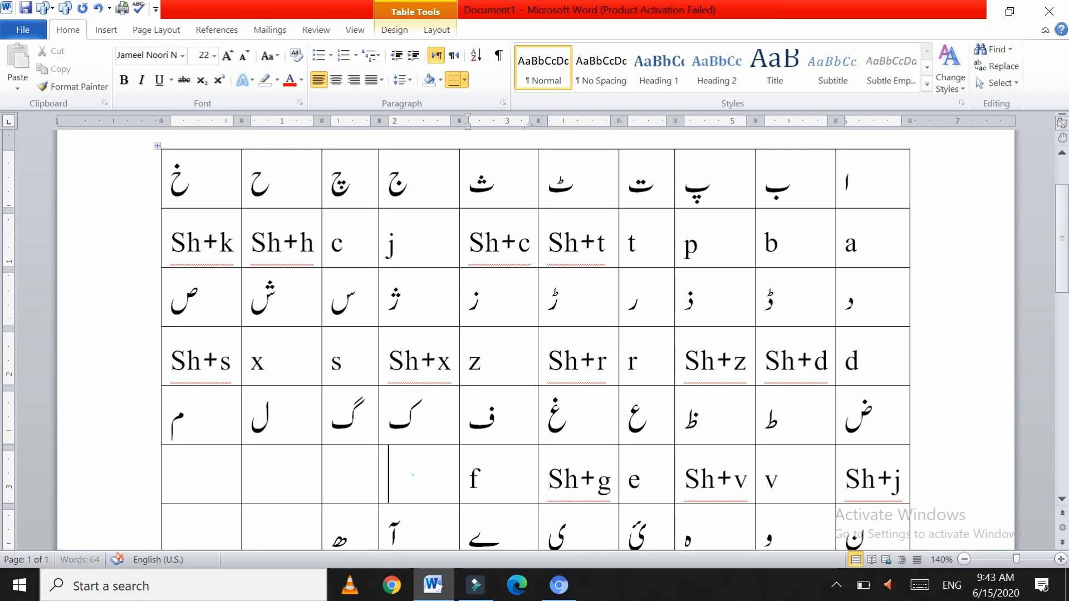
pyautogui.write('k')
pyautogui.click(351, 464)
pyautogui.write('g')
pyautogui.write('l')
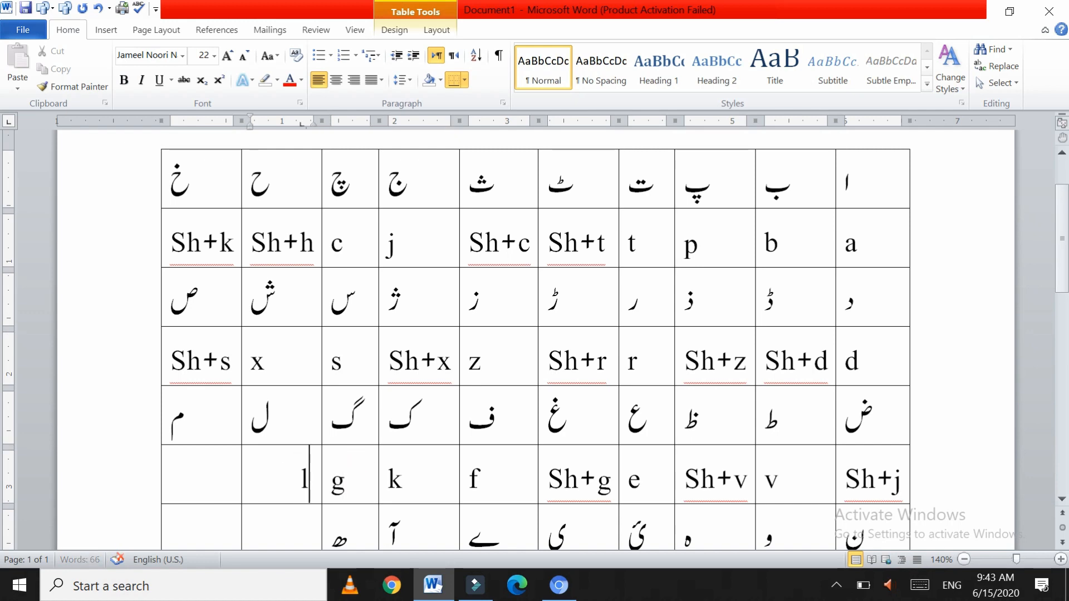
pyautogui.click(179, 475)
pyautogui.write('m')
# Step: Enter n, w and o in the last-row cells beneath ن, و and ہ
pyautogui.scroll(-2, 536, 340)
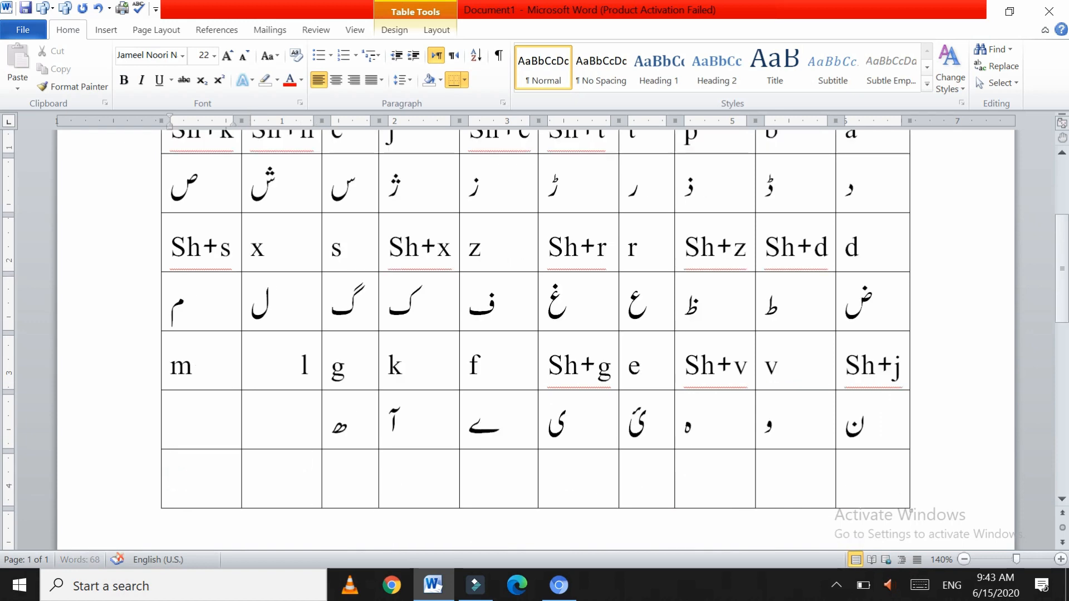
pyautogui.click(882, 480)
pyautogui.write('n')
pyautogui.click(800, 478)
pyautogui.write('w')
pyautogui.click(713, 486)
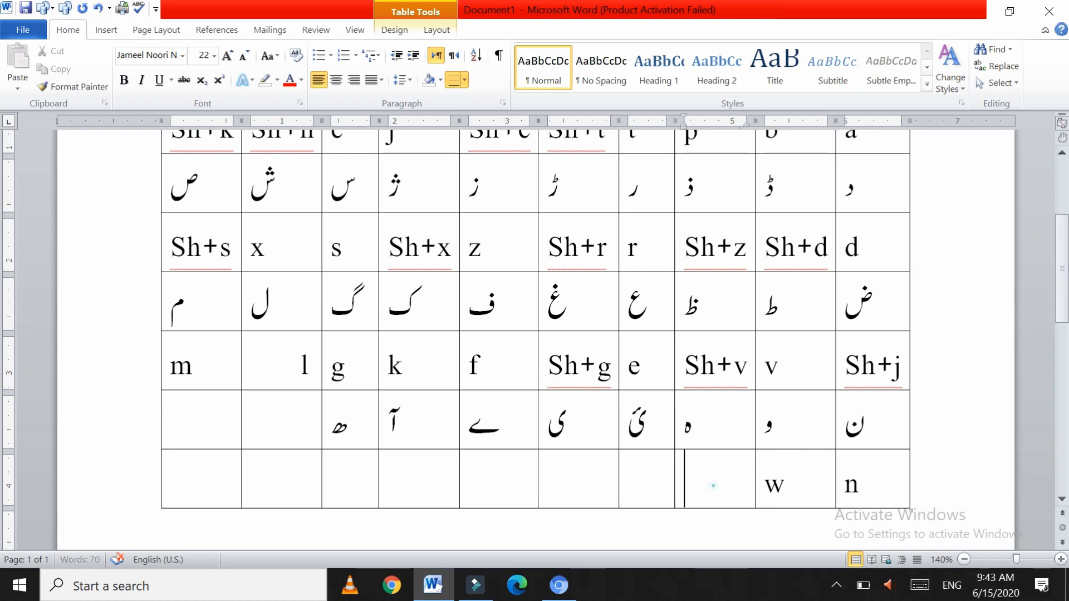
pyautogui.write('o')
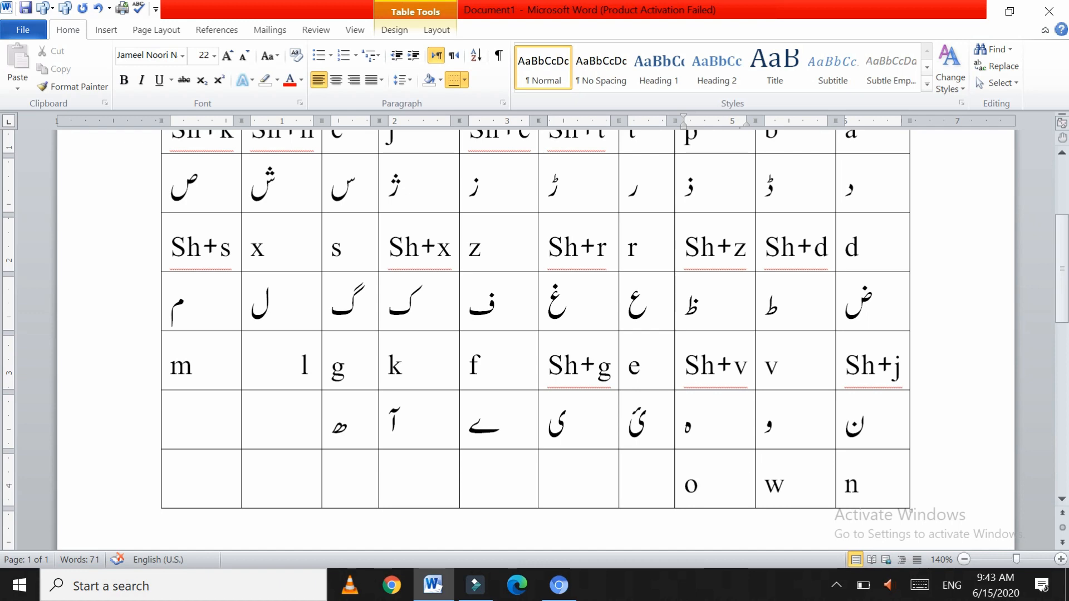
# Step: Enter u and i in the last-row cells beneath ئ and ی, and place the cursor in the cell beneath ے
pyautogui.click(645, 473)
pyautogui.write('u')
pyautogui.click(575, 480)
pyautogui.write('i')
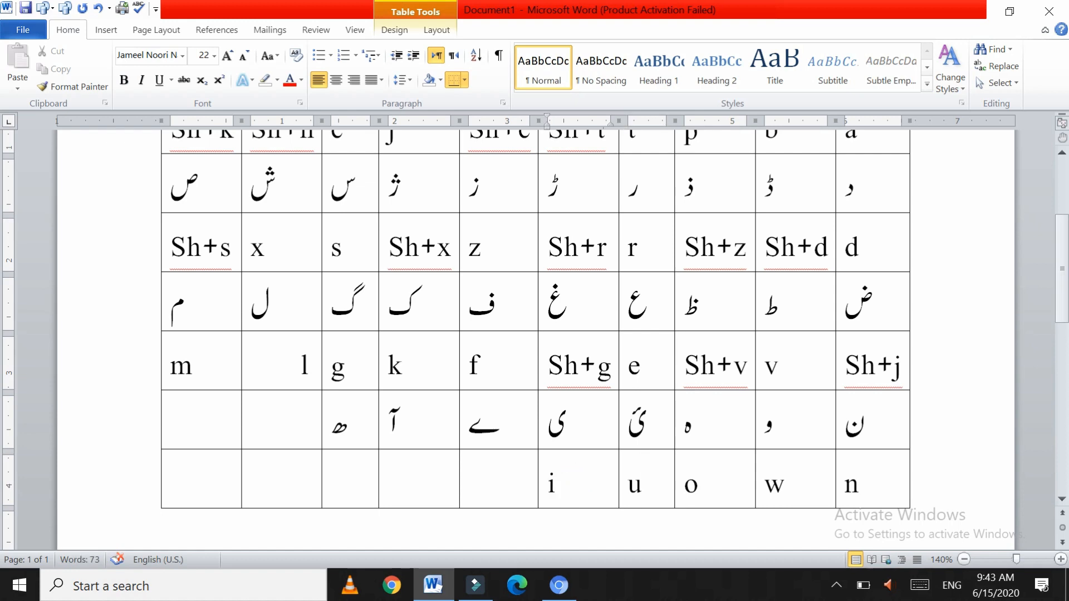
pyautogui.click(500, 475)
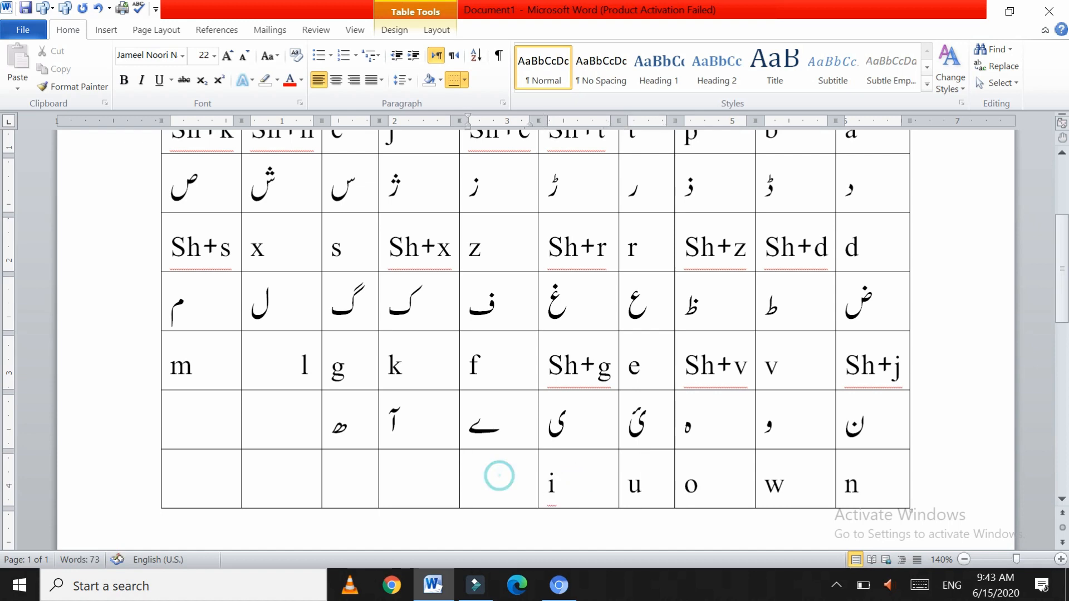
# Step: Enter y, Sh+a and h in the last-row cells beneath ے, آ and ھ
pyautogui.write('y')
pyautogui.click(416, 499)
pyautogui.write('s')
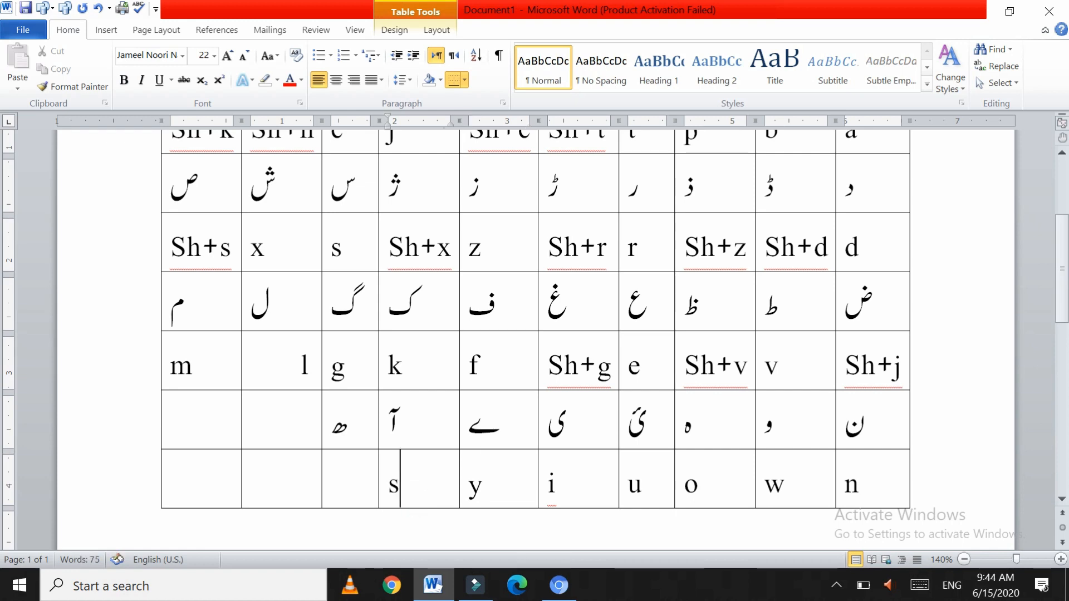
pyautogui.write('h+a')
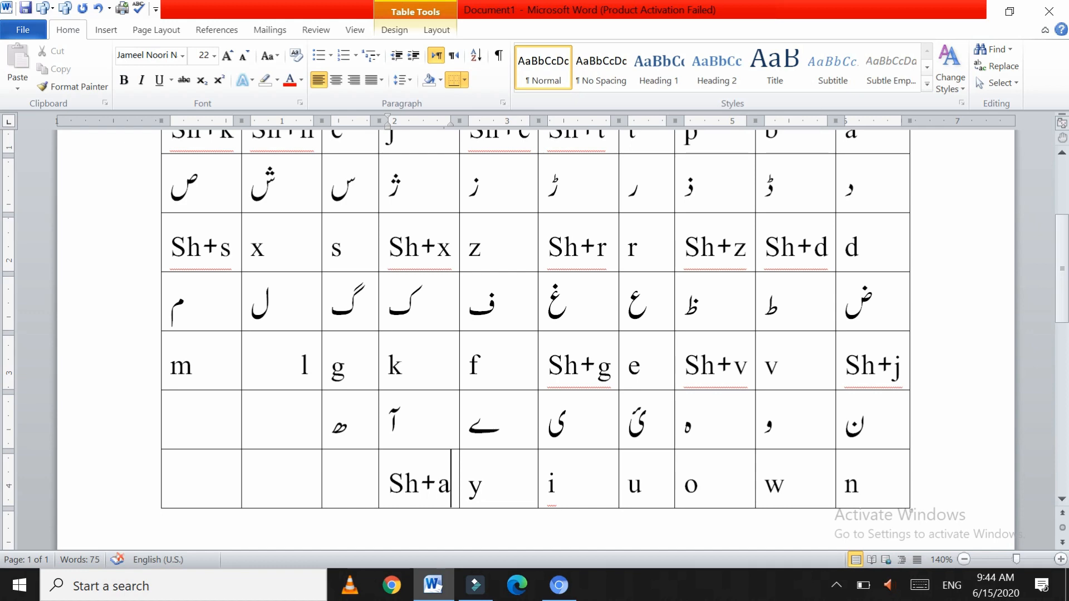
pyautogui.click(351, 479)
pyautogui.write('h')
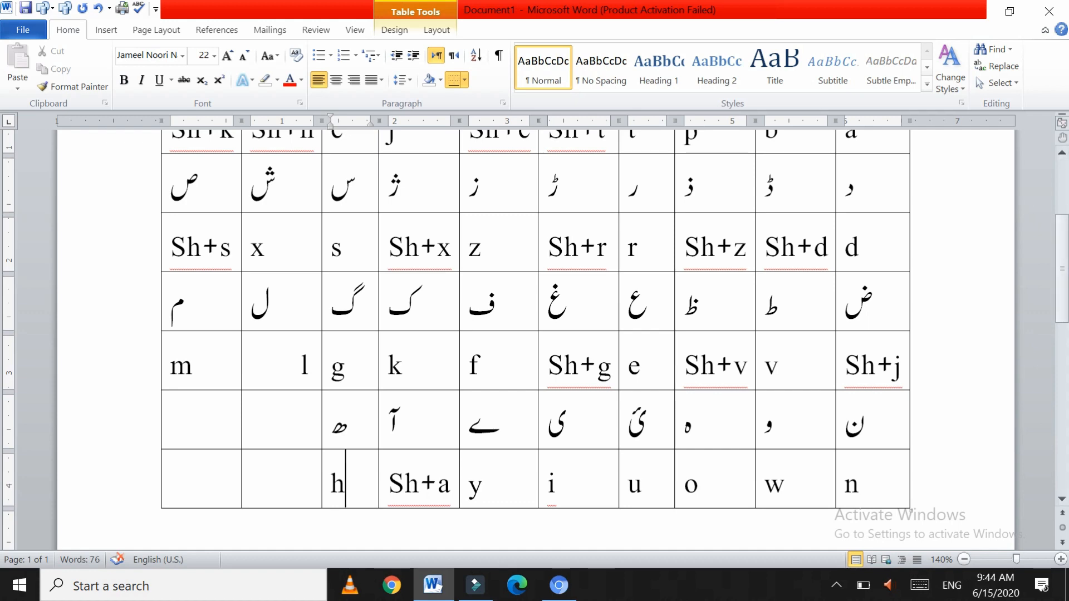
# Step: Zoom the document out to 120% and review the letter and key rows of the table
pyautogui.scroll(4, 766, 208)
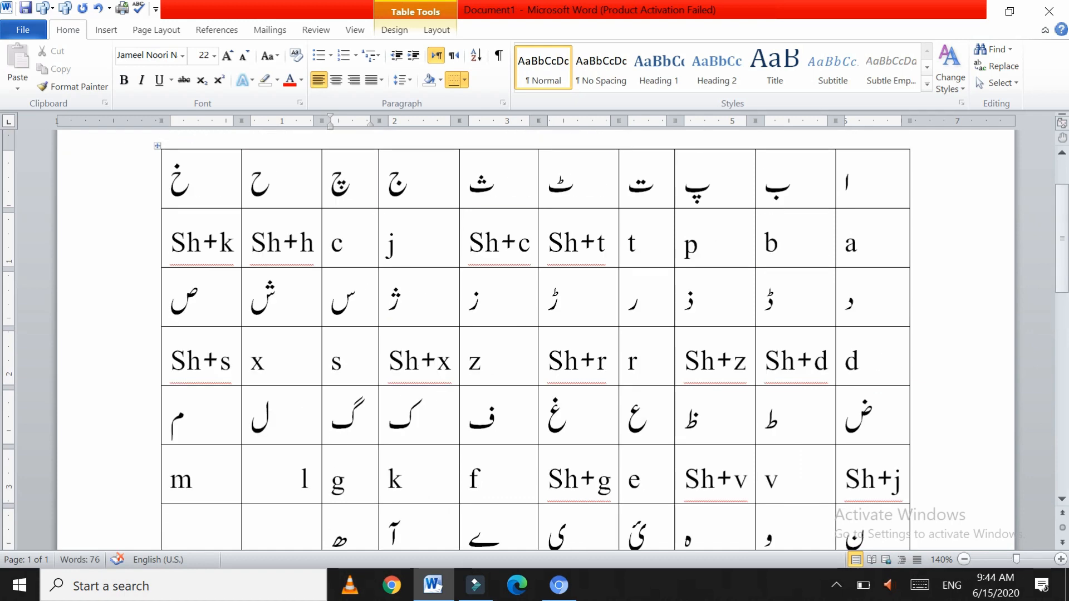
pyautogui.click(965, 560)
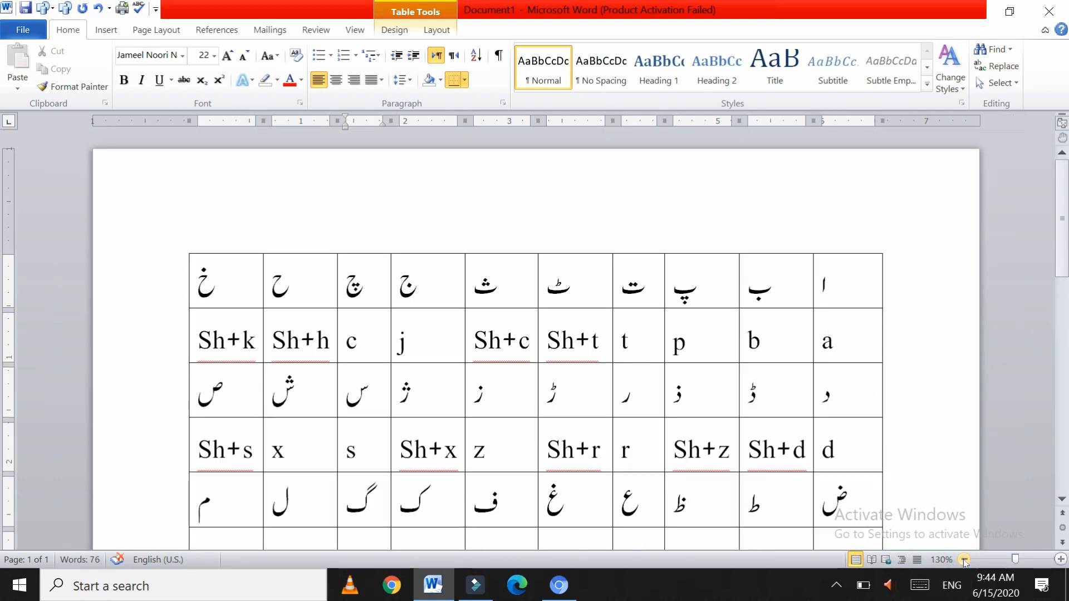
pyautogui.scroll(-2, 360, 541)
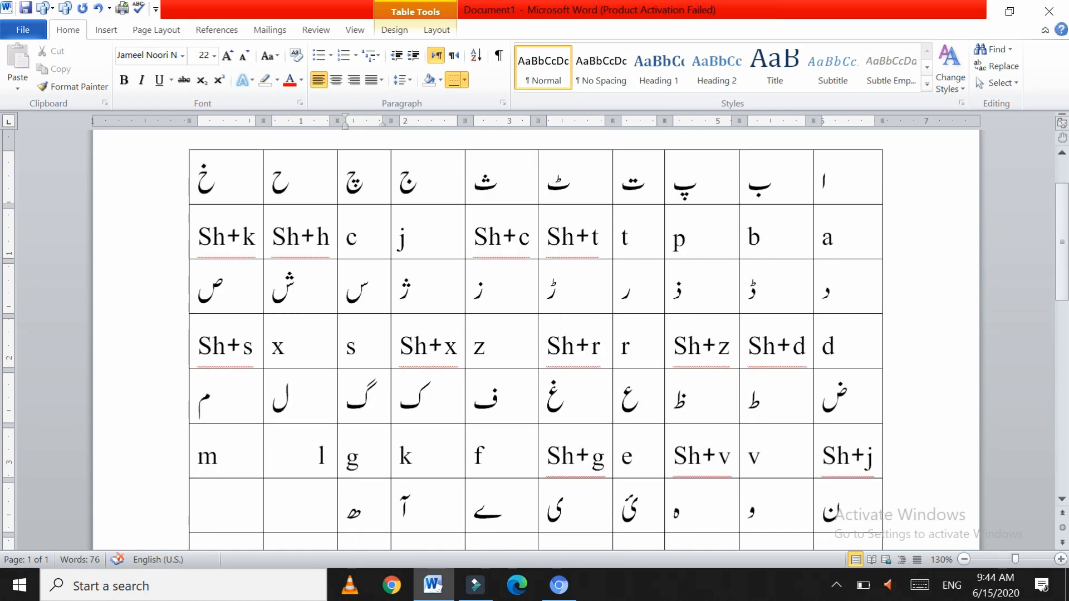
pyautogui.click(965, 559)
pyautogui.scroll(6, 534, 306)
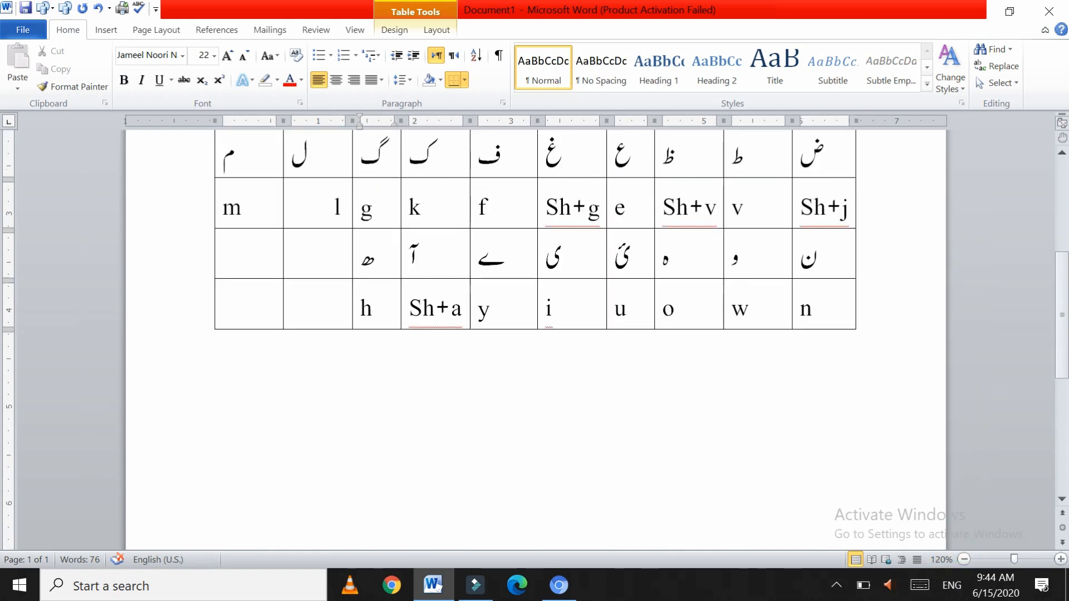
pyautogui.scroll(1, 372, 498)
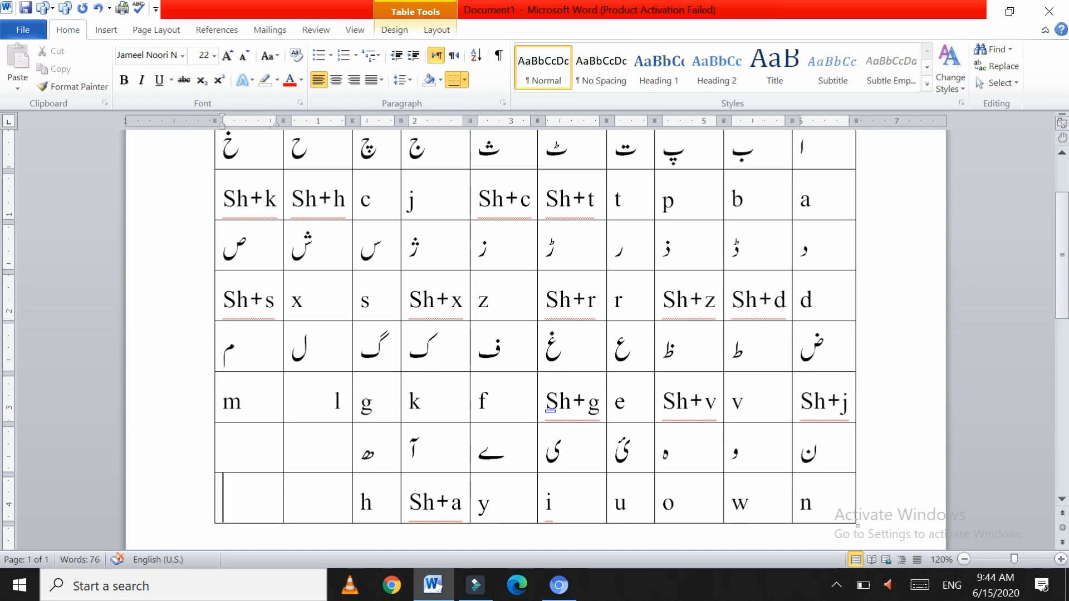
pyautogui.scroll(2, 534, 339)
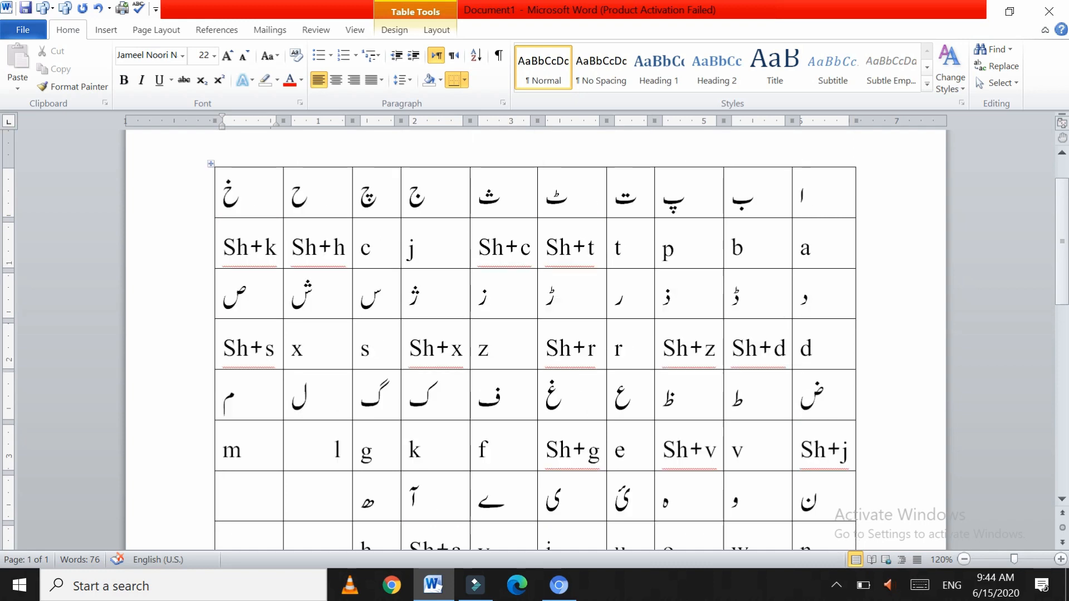
# Step: Try a green built-in grid style with banded rows on the whole table
pyautogui.click(211, 164)
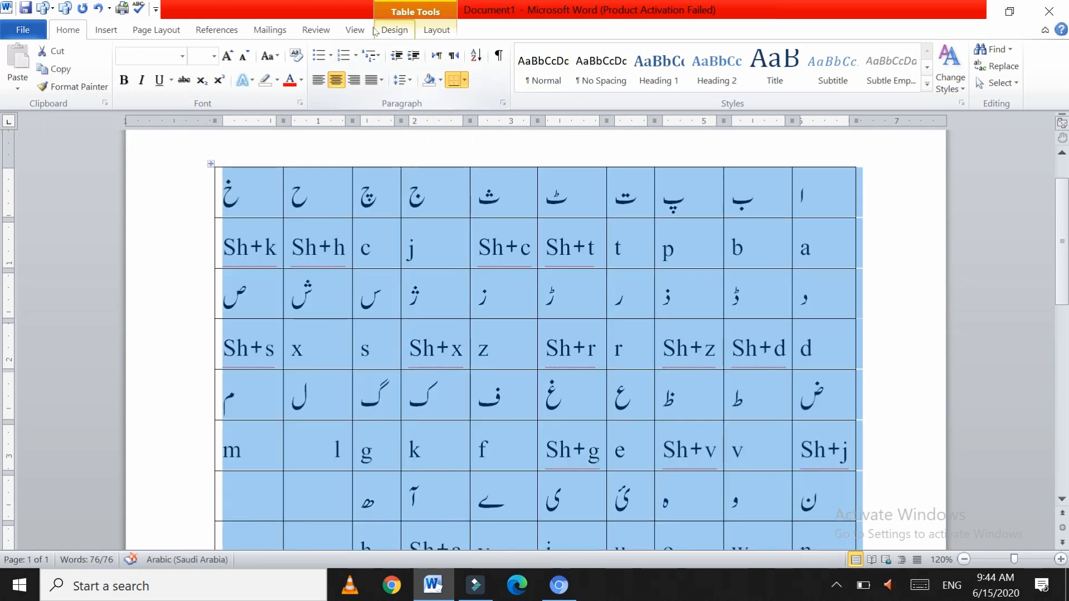
pyautogui.click(393, 31)
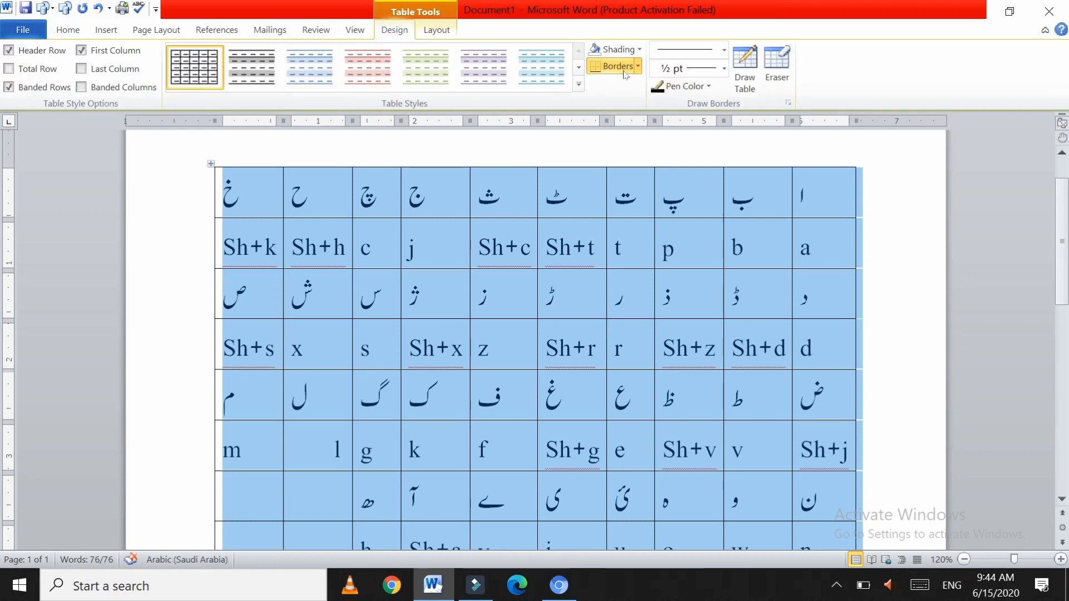
pyautogui.click(579, 84)
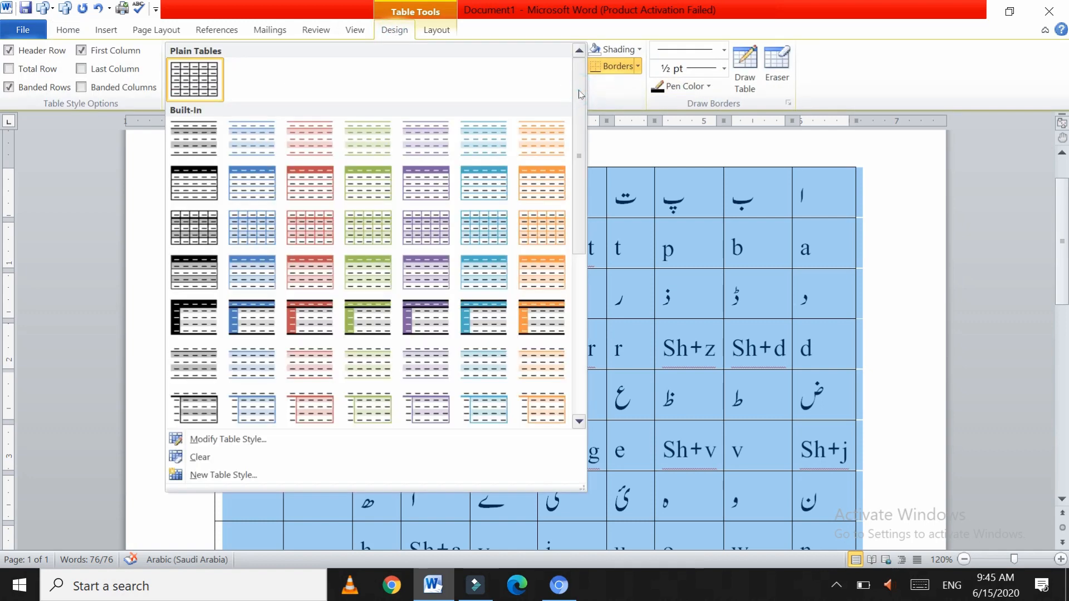
pyautogui.click(378, 236)
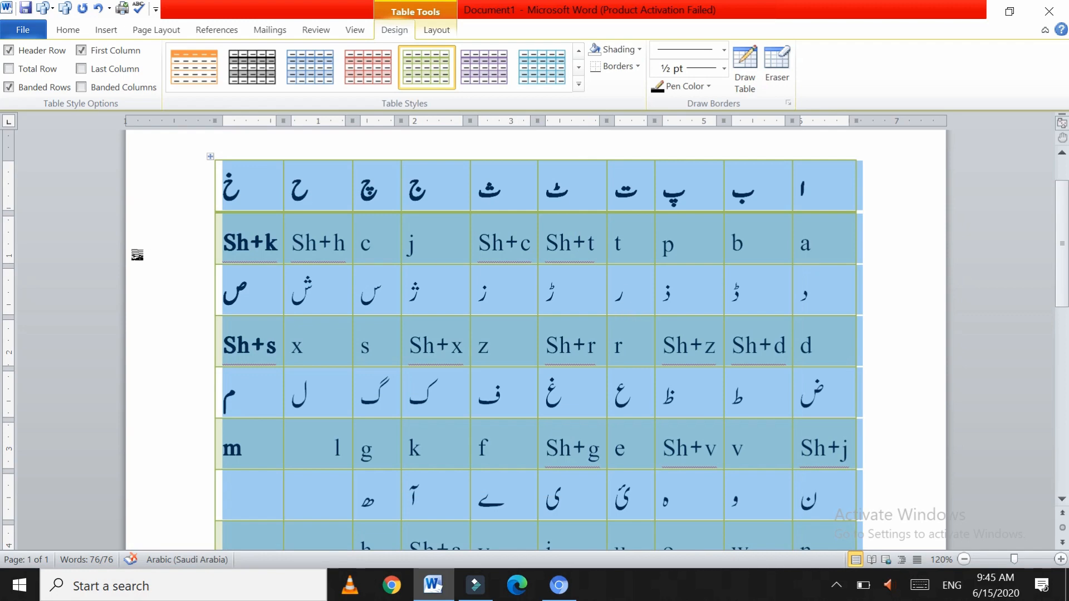
pyautogui.click(112, 255)
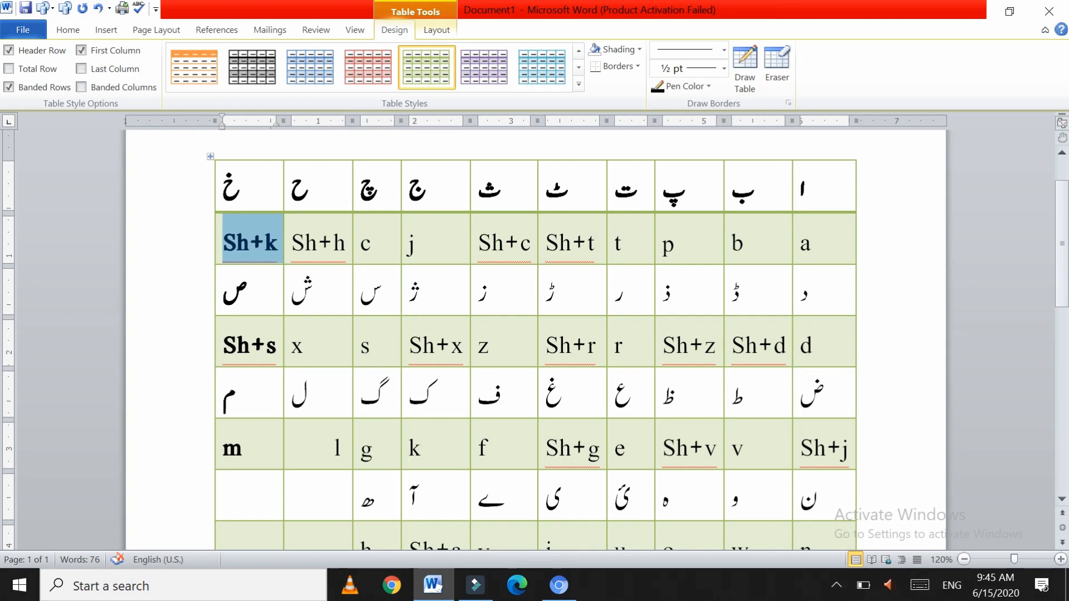
# Step: Apply the light blue built-in style with shaded banded rows and no vertical lines to the whole table
pyautogui.click(210, 157)
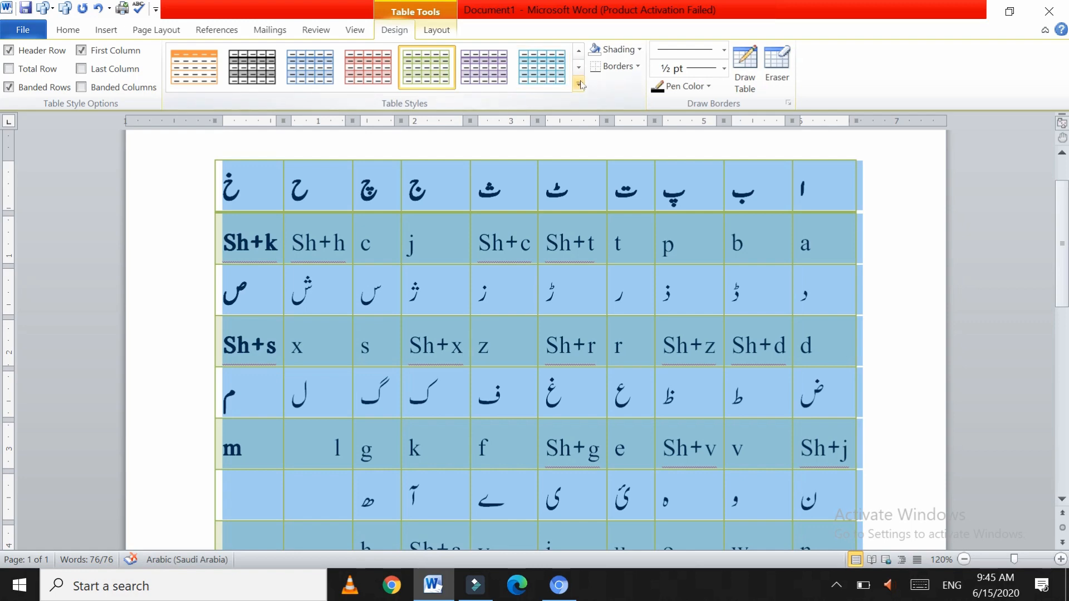
pyautogui.click(579, 85)
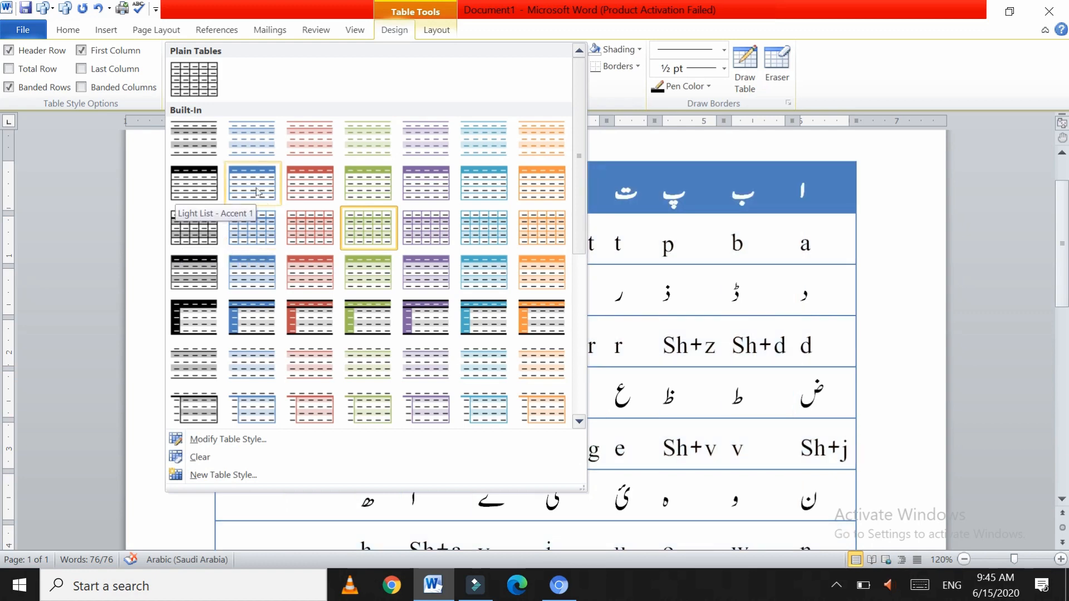
pyautogui.click(253, 141)
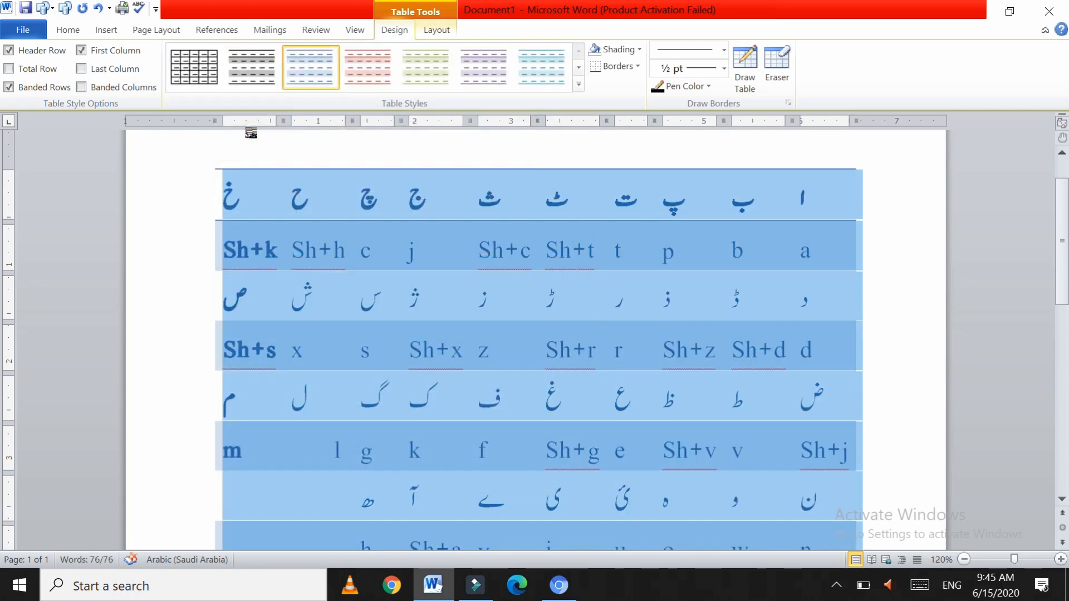
pyautogui.click(146, 299)
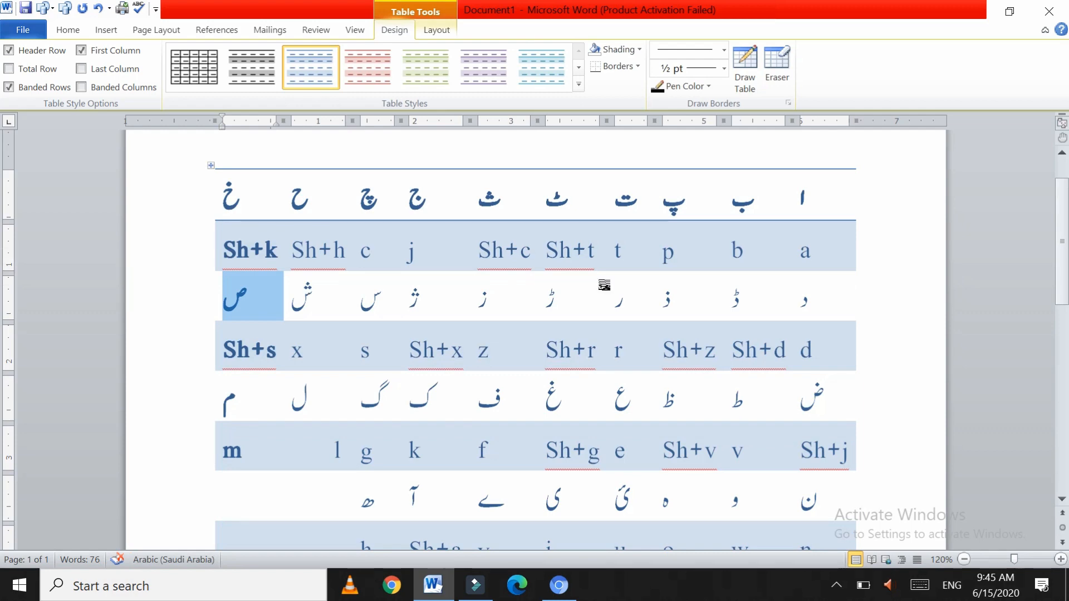
pyautogui.click(237, 312)
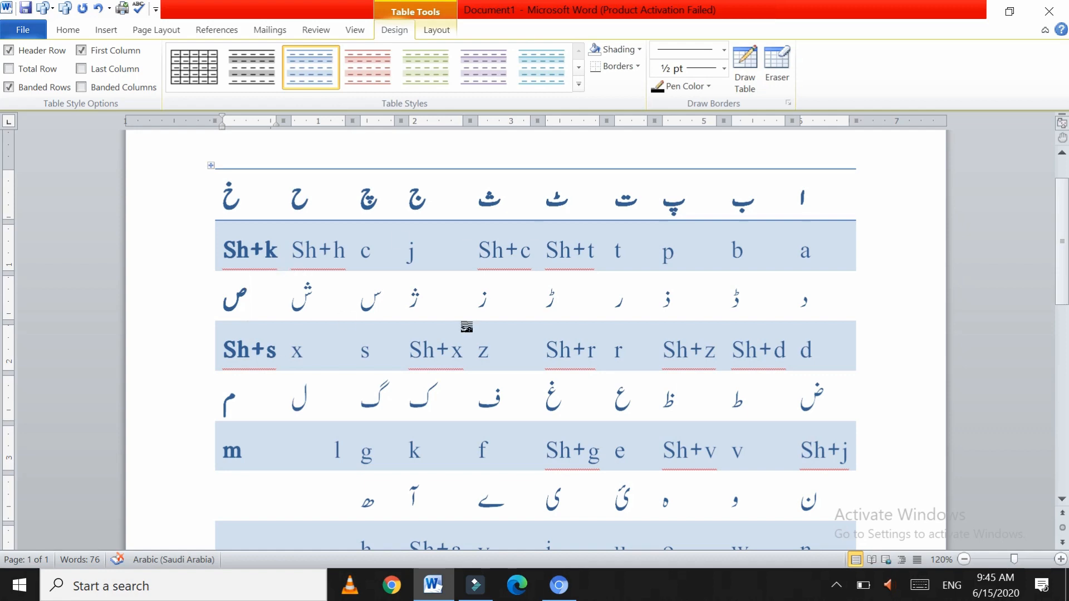
# Step: Switch the keyboard language to Urdu and start a line of text below the table with the word میں
pyautogui.scroll(-3, 467, 327)
pyautogui.scroll(1, 466, 328)
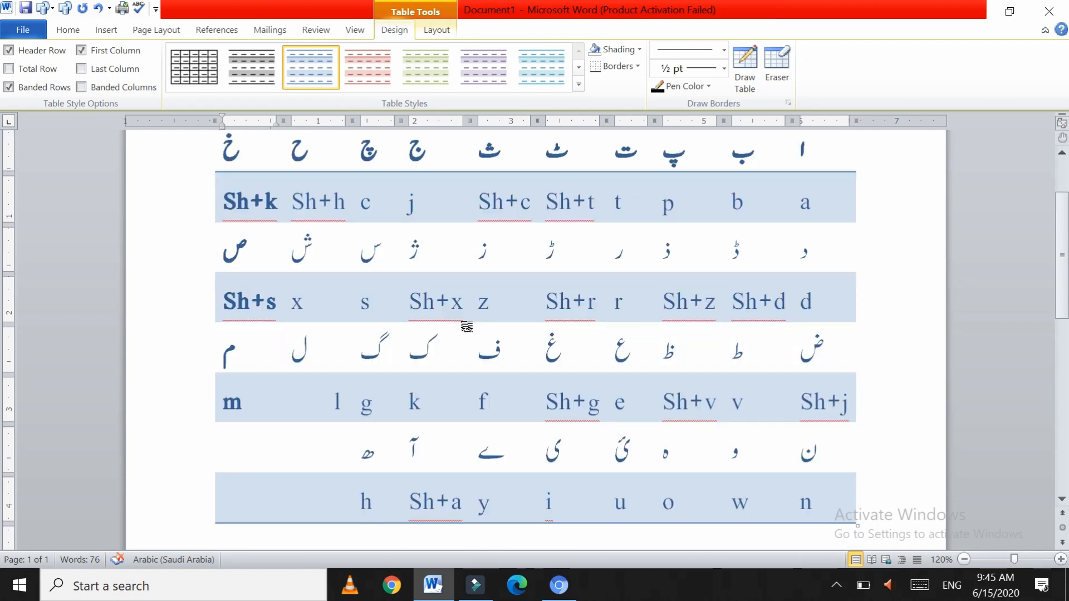
pyautogui.scroll(1, 466, 327)
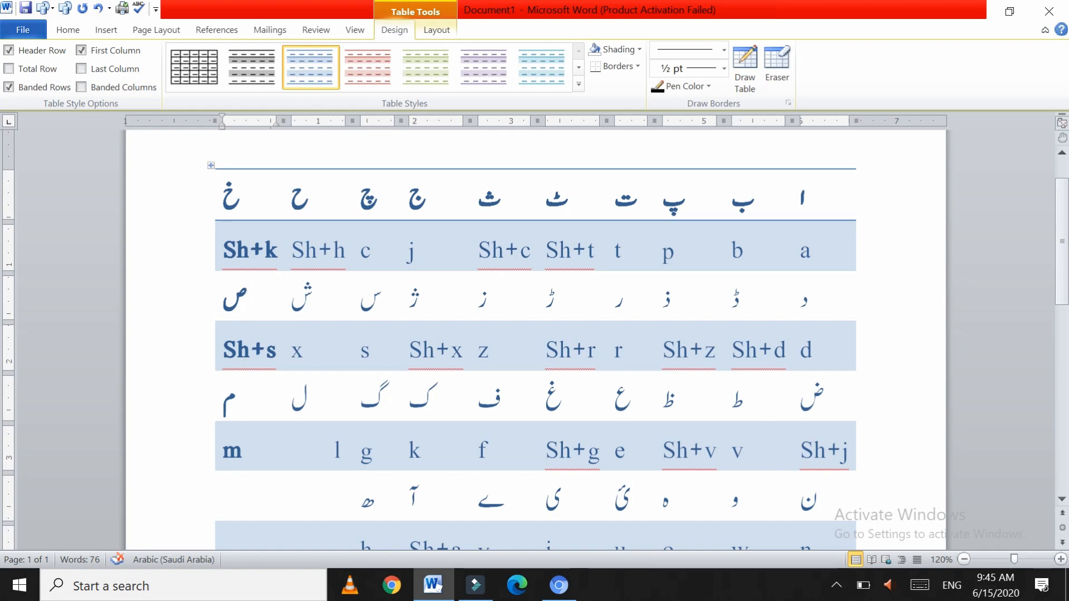
pyautogui.scroll(-10, 535, 334)
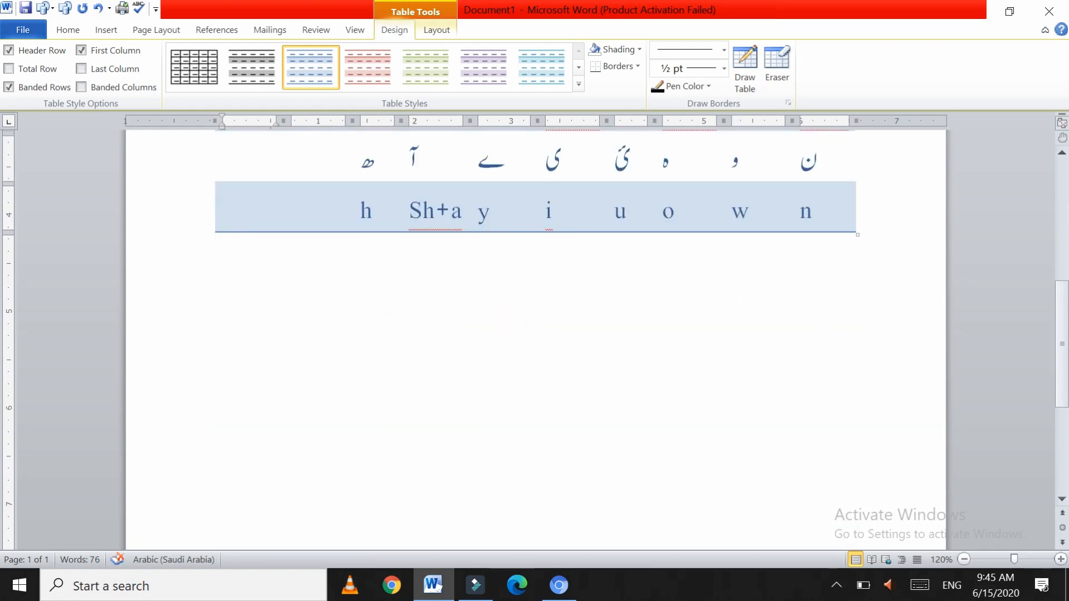
pyautogui.click(293, 295)
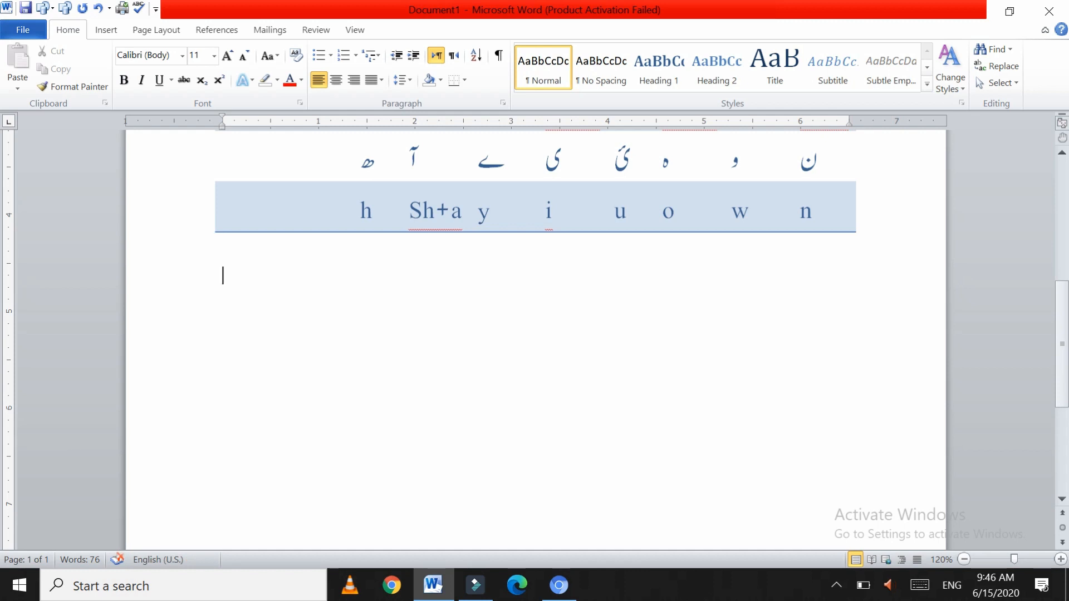
pyautogui.write('mi')
pyautogui.press('BackSpace')
pyautogui.press('BackSpace')
pyautogui.hotkey('alt', 'shift')
pyautogui.write('میں س')
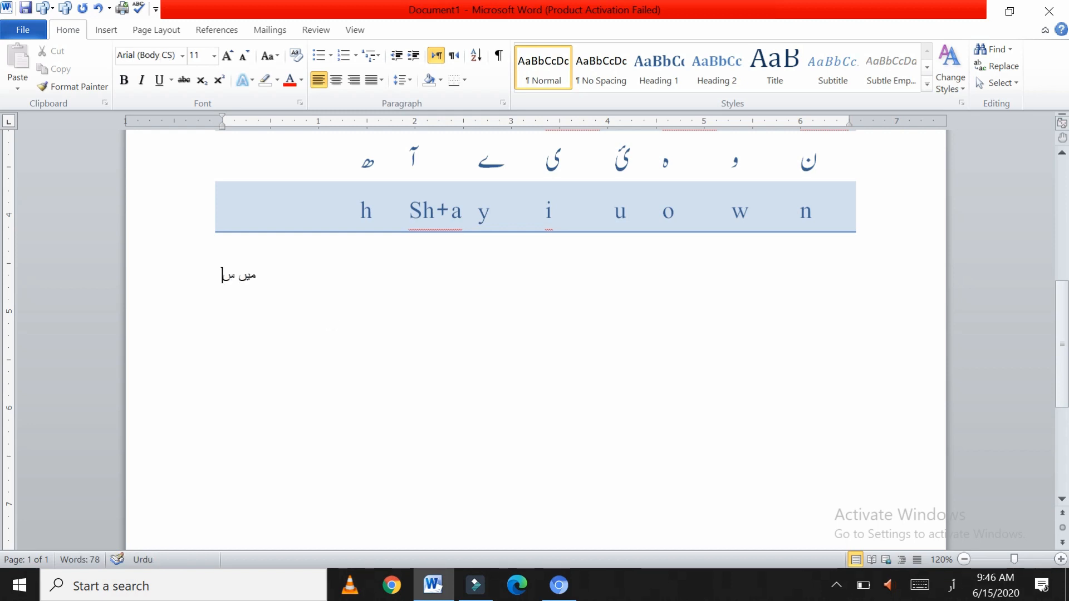
# Step: Remove the mistyped letters after میں and complete the sentence with سکول جاتا ہوں
pyautogui.write('مجھ')
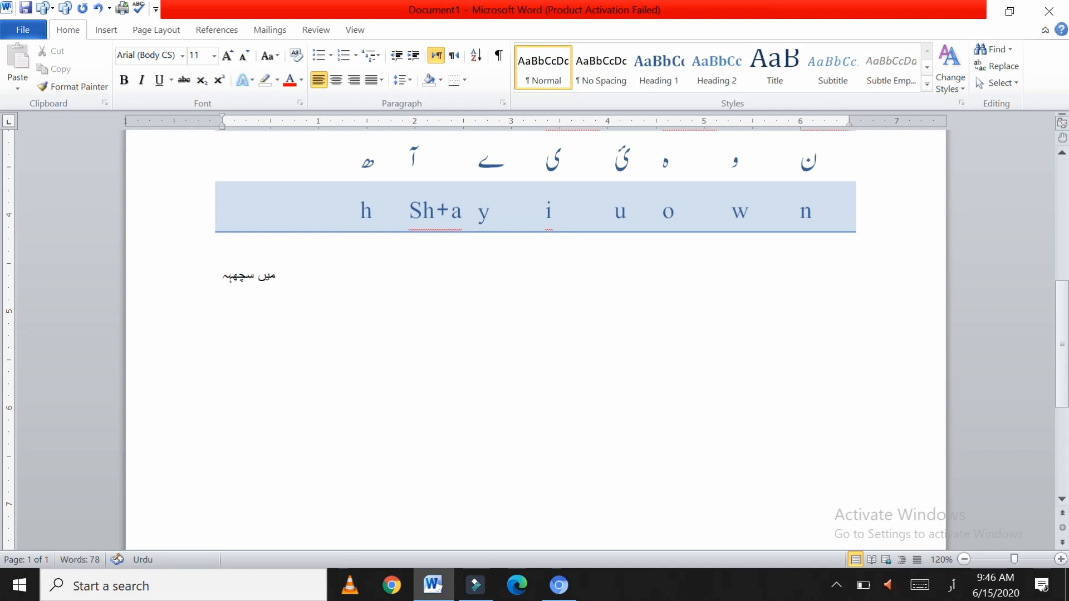
pyautogui.press('BackSpace')
pyautogui.press('BackSpace')
pyautogui.press('BackSpace')
pyautogui.press('BackSpace')
pyautogui.write('سک')
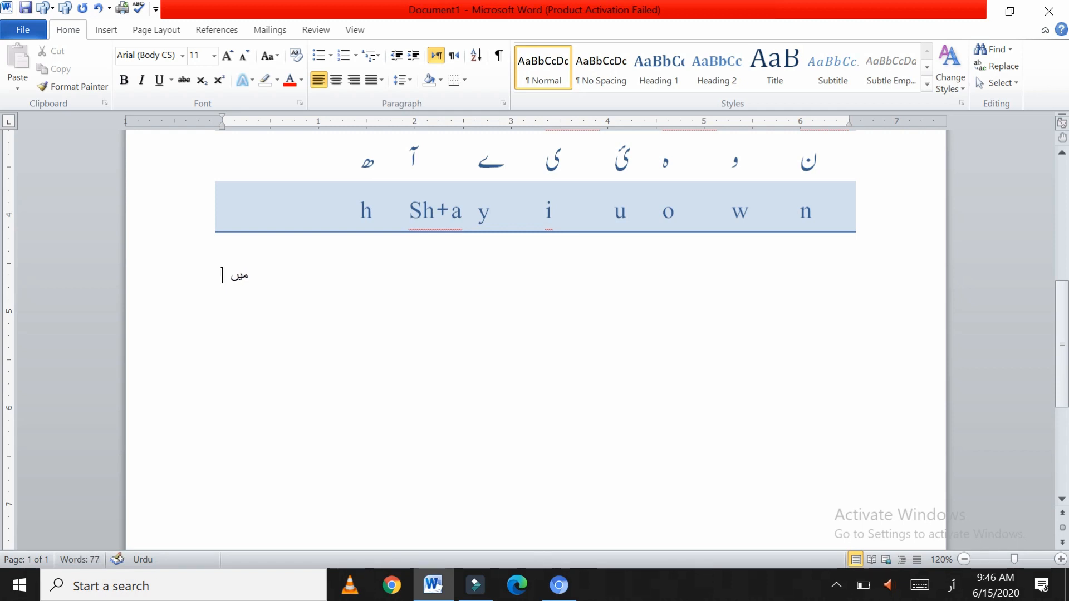
pyautogui.write('ول')
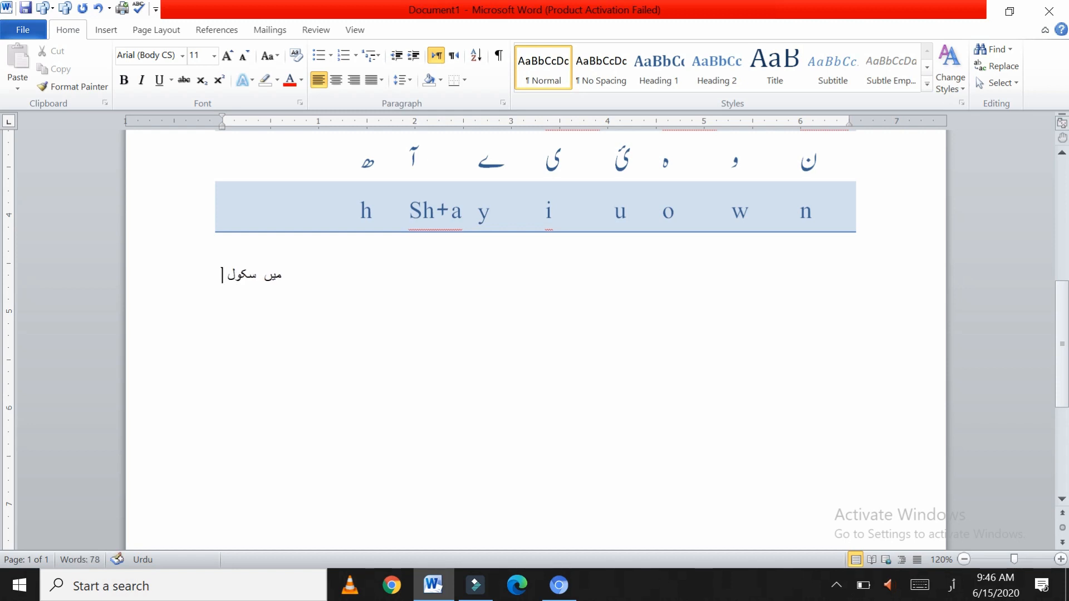
pyautogui.write(' جاتا ہ')
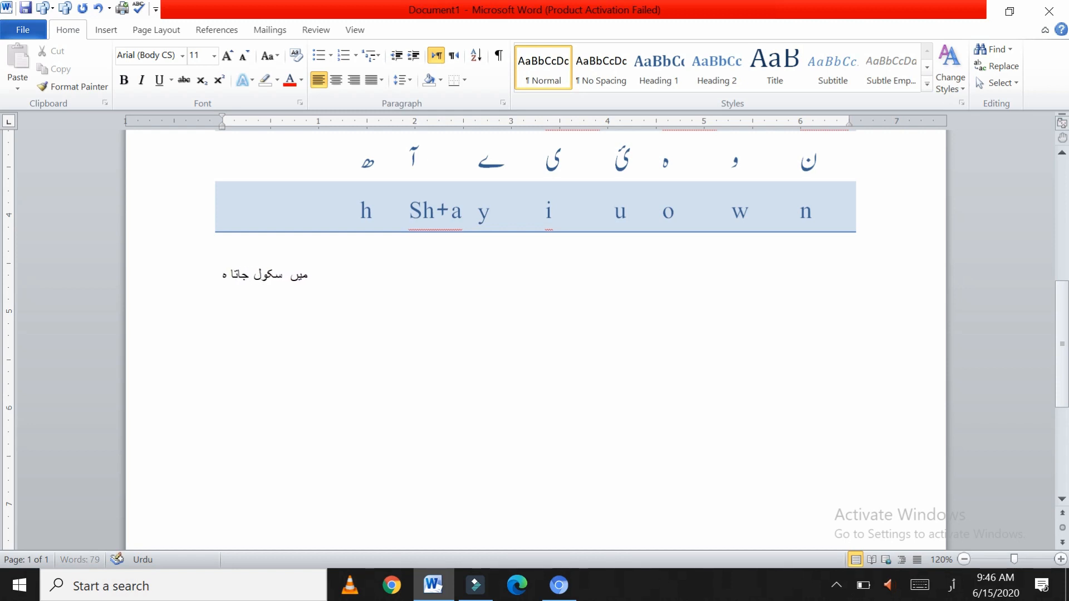
pyautogui.write('وں')
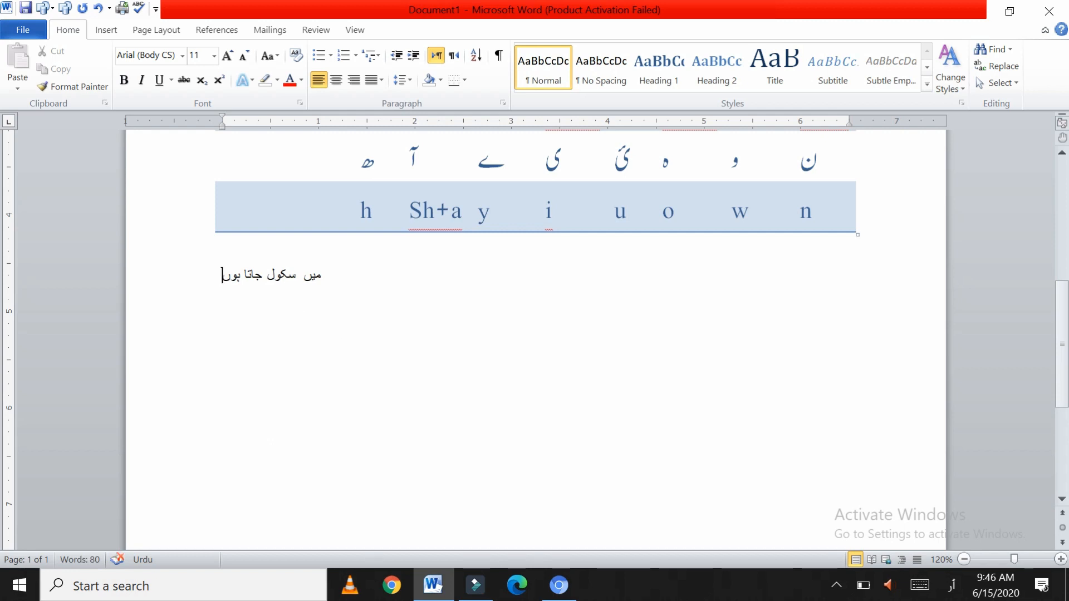
# Step: Add ں to the empty cell next to ھ in the last letter row and enter Sh+n beneath it
pyautogui.scroll(4, 534, 334)
pyautogui.click(319, 299)
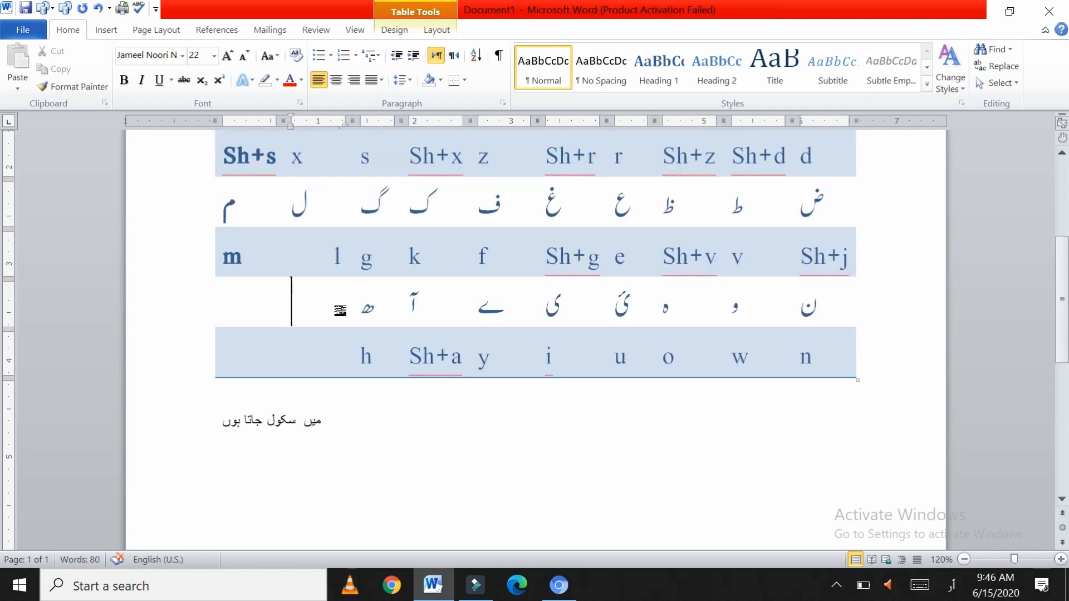
pyautogui.write('ں')
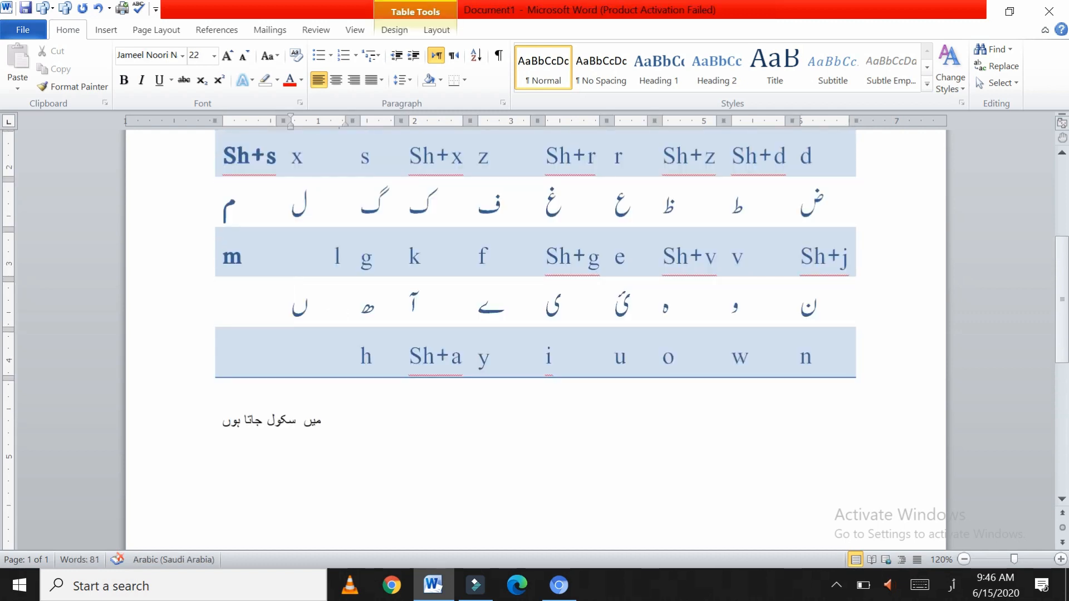
pyautogui.click(302, 360)
pyautogui.write('sh')
pyautogui.press('BackSpace')
pyautogui.press('BackSpace')
pyautogui.write('Sh')
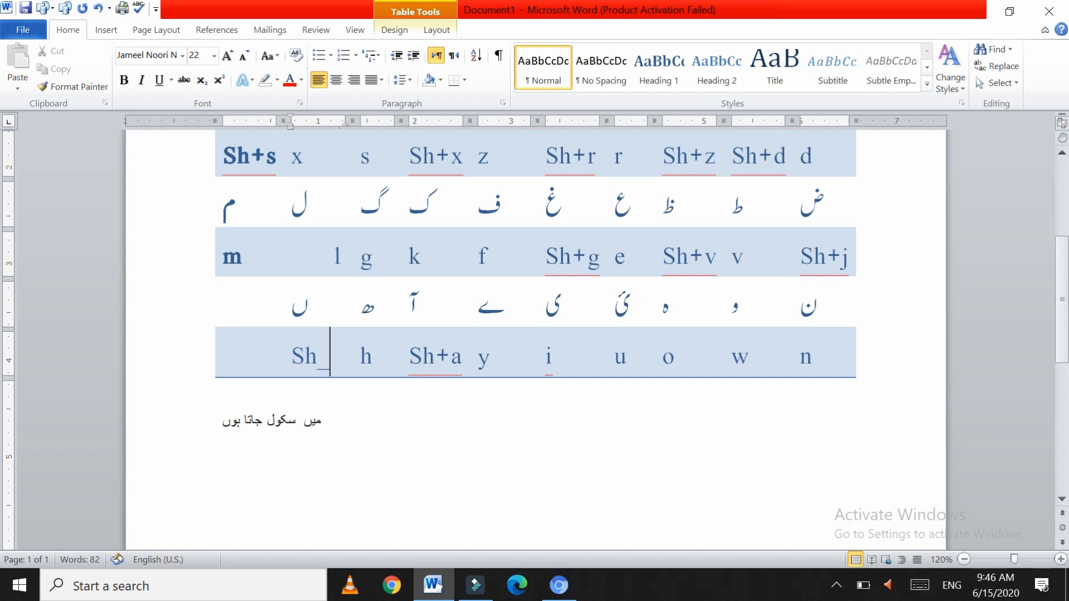
pyautogui.write('+n')
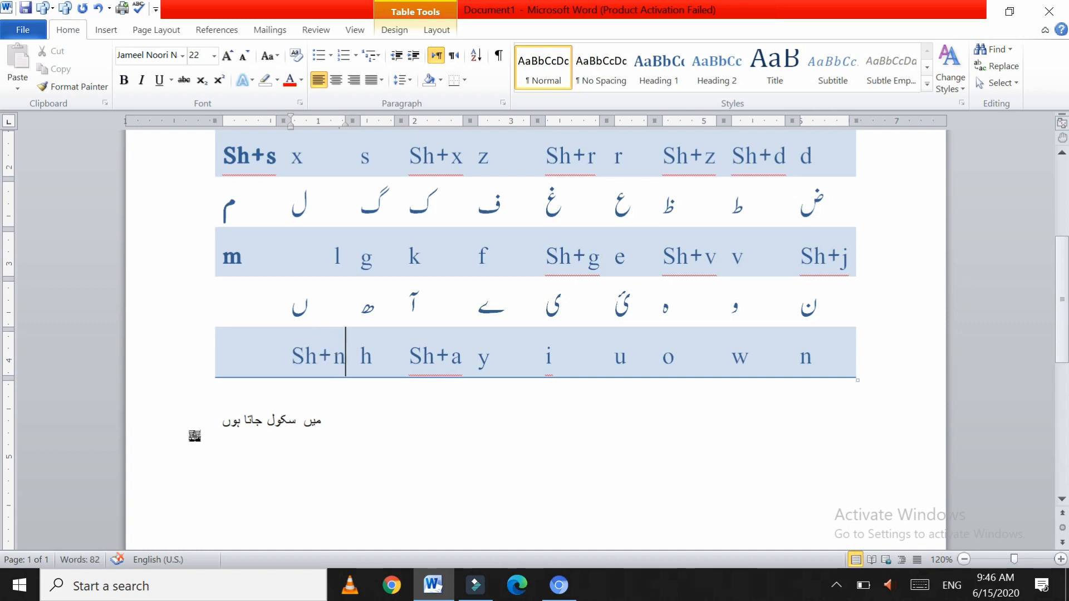
# Step: Format the Urdu sentence below the table in the Jameel Noori Nastaleeq font at size 22
pyautogui.click(191, 436)
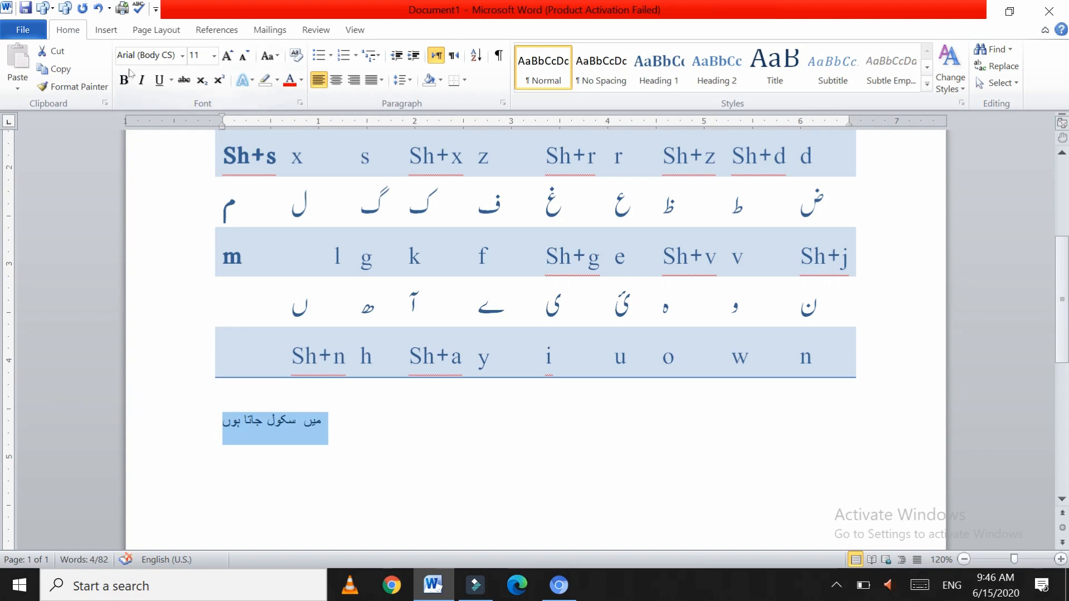
pyautogui.click(184, 57)
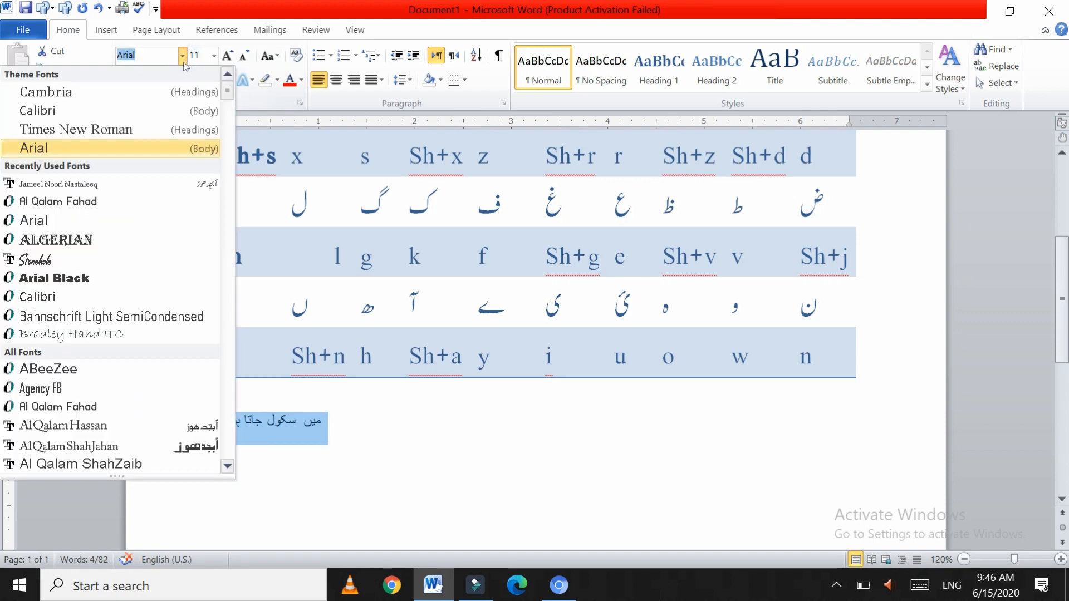
pyautogui.click(146, 186)
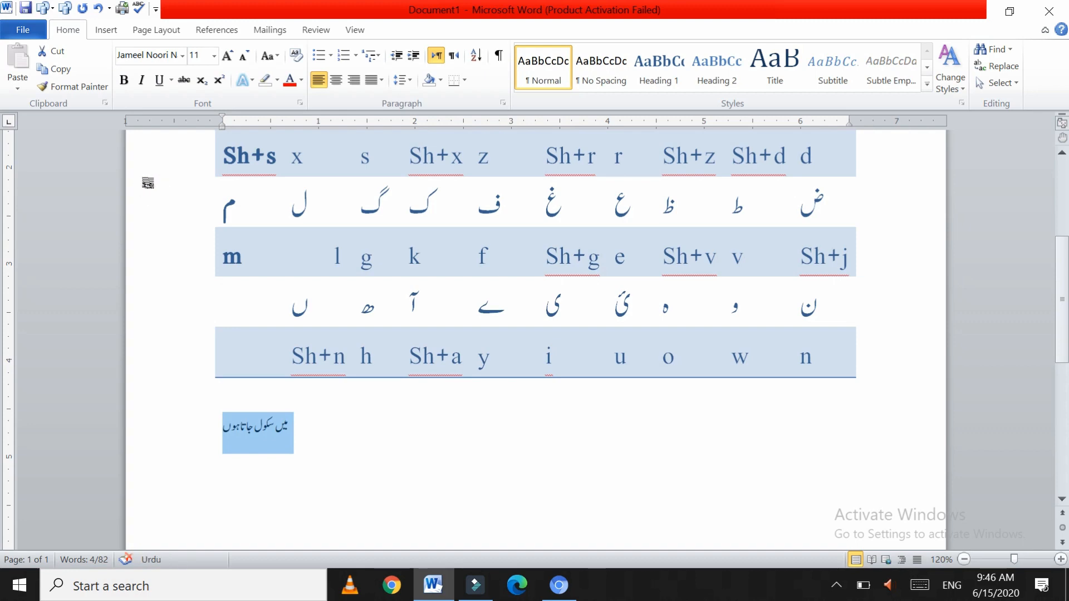
pyautogui.click(213, 56)
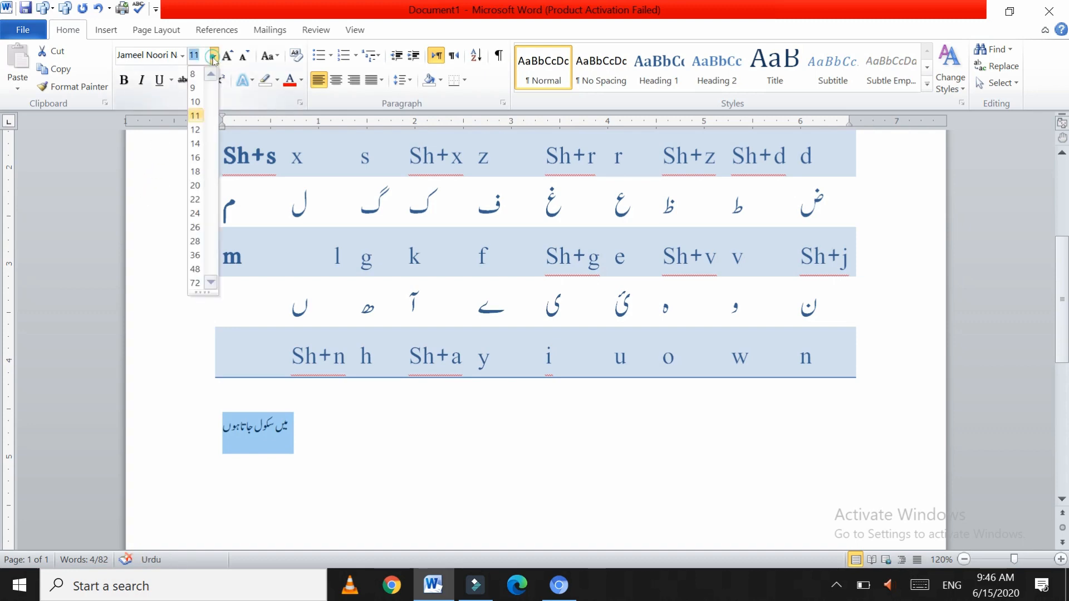
pyautogui.click(195, 199)
# Step: Add the English sentence "I go to school." on a new line below the Urdu sentence
pyautogui.click(231, 488)
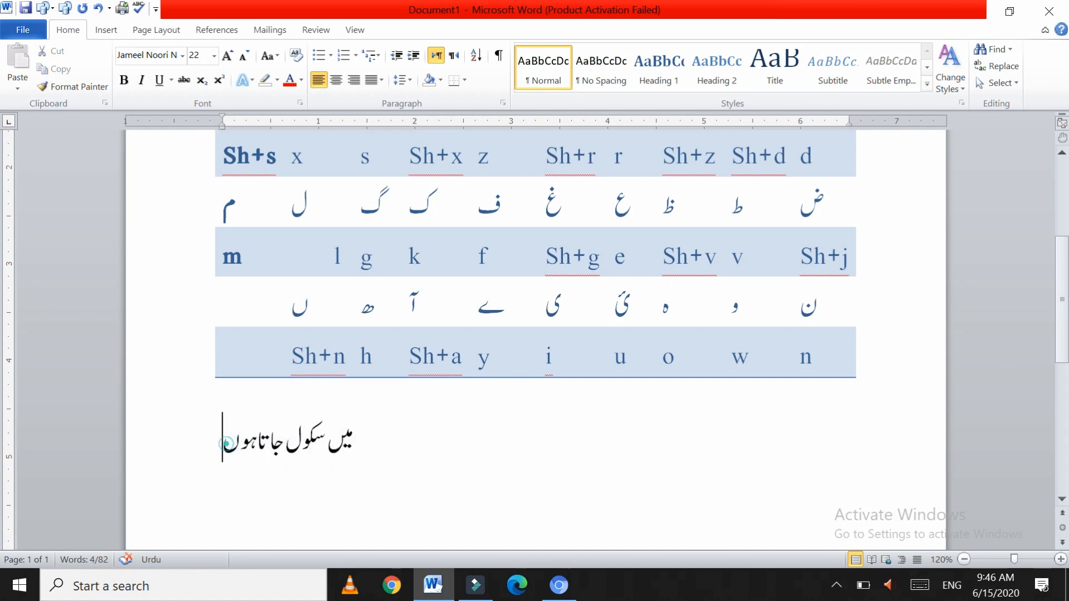
pyautogui.press('Return')
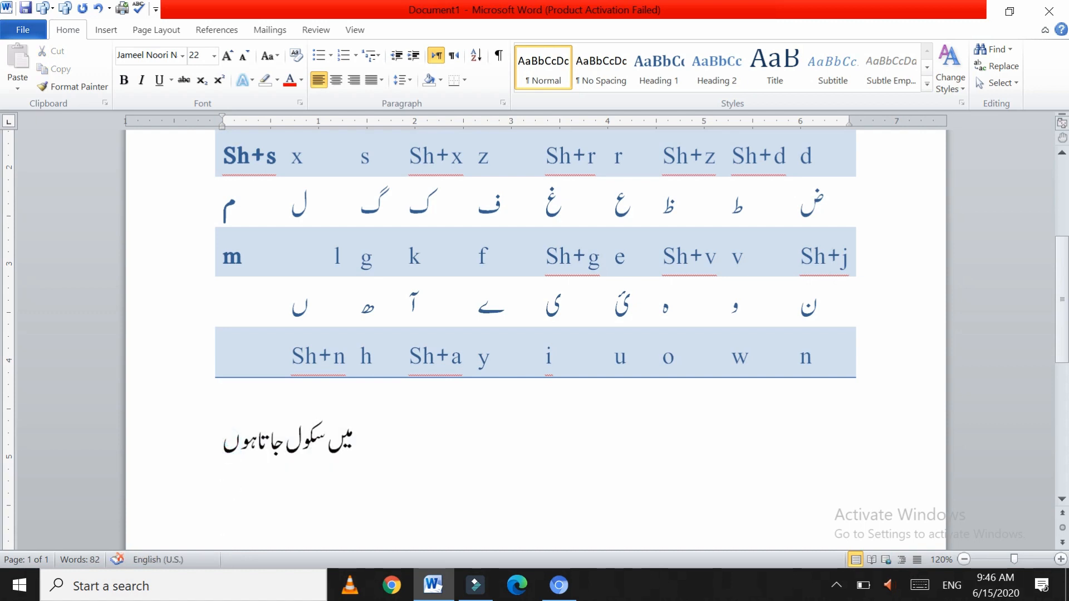
pyautogui.write('I go to school.')
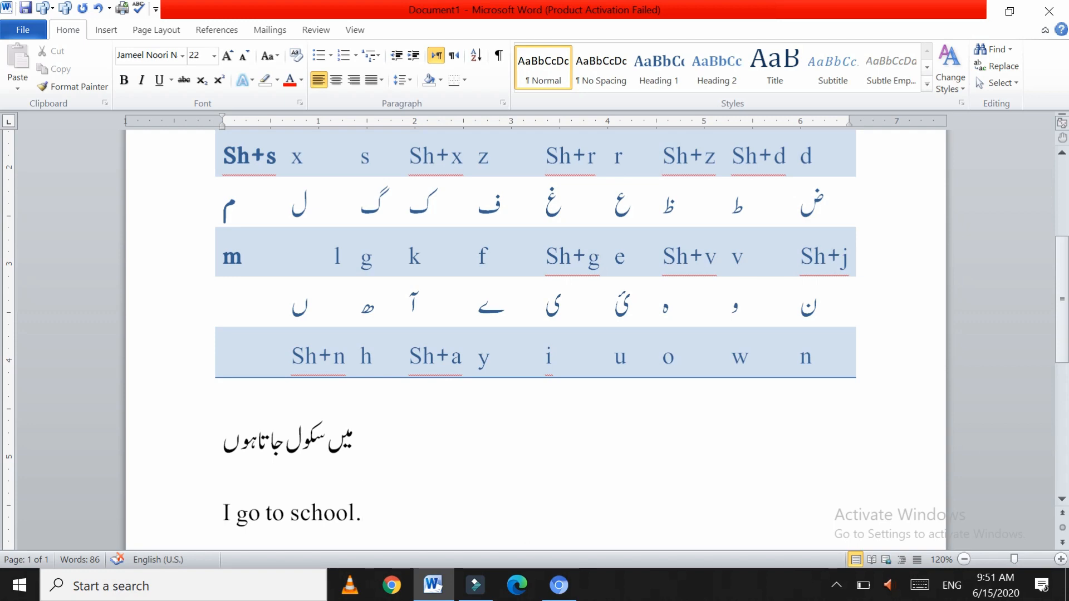
# Step: Save the document as "phonatic keyboard" in the microsoft word practice folder on drive LENOVO (D:)
pyautogui.click(21, 28)
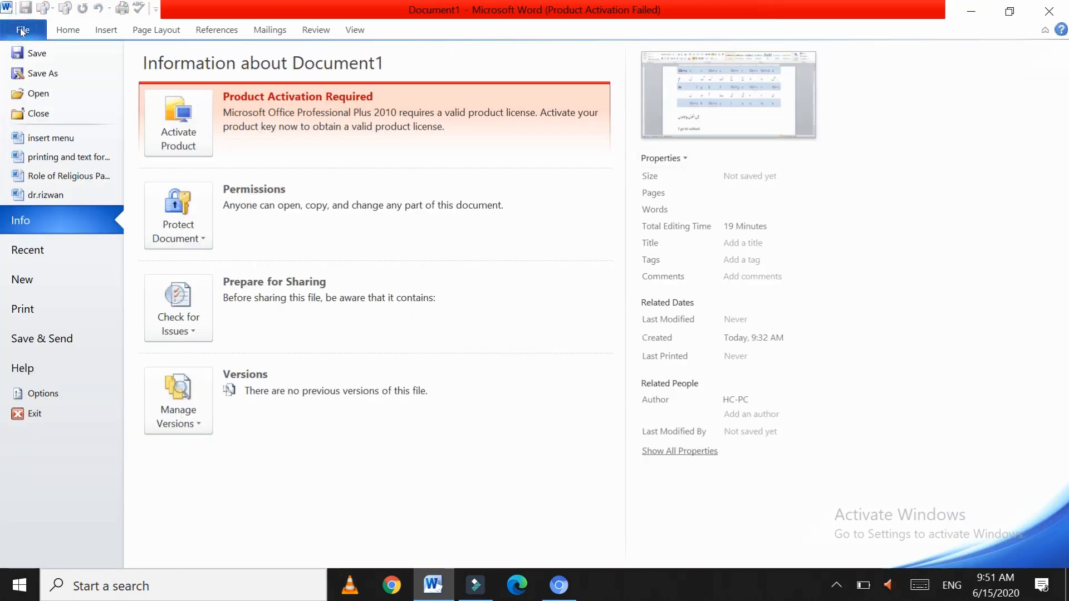
pyautogui.click(40, 53)
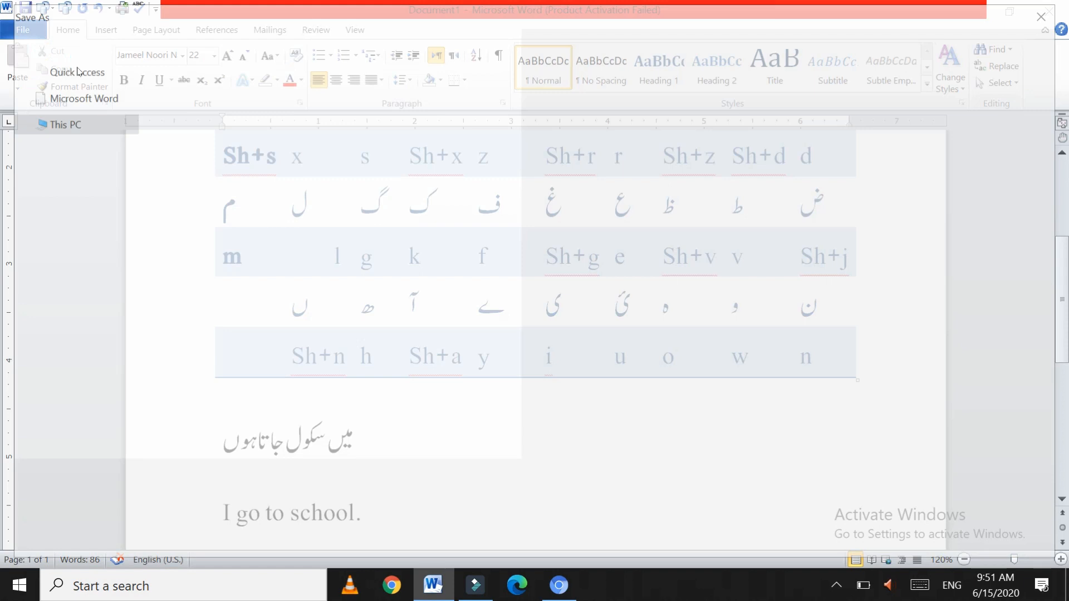
pyautogui.write('phonatic key')
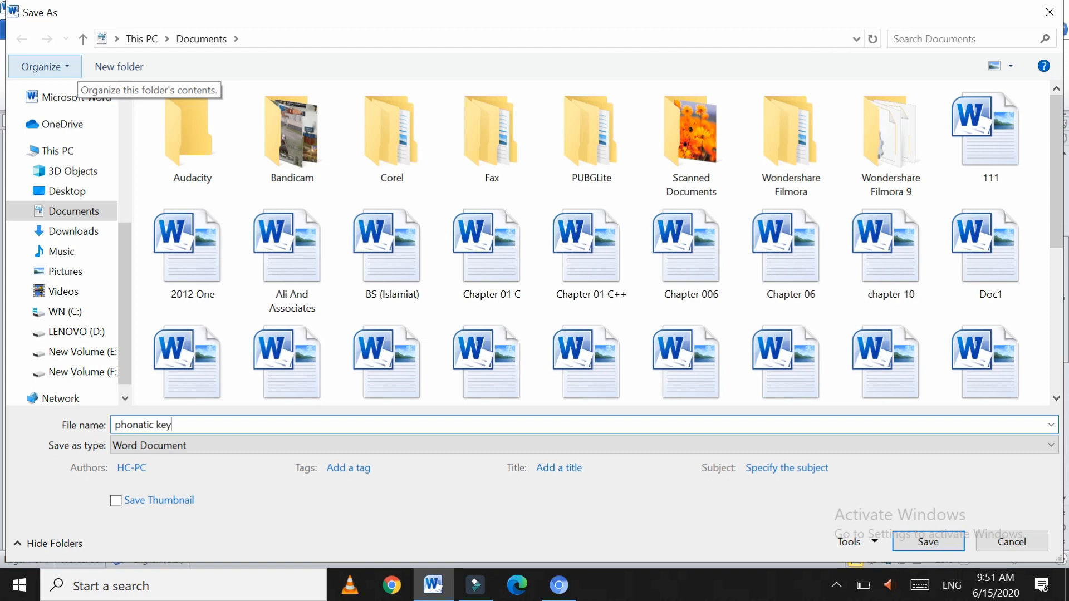
pyautogui.write('b')
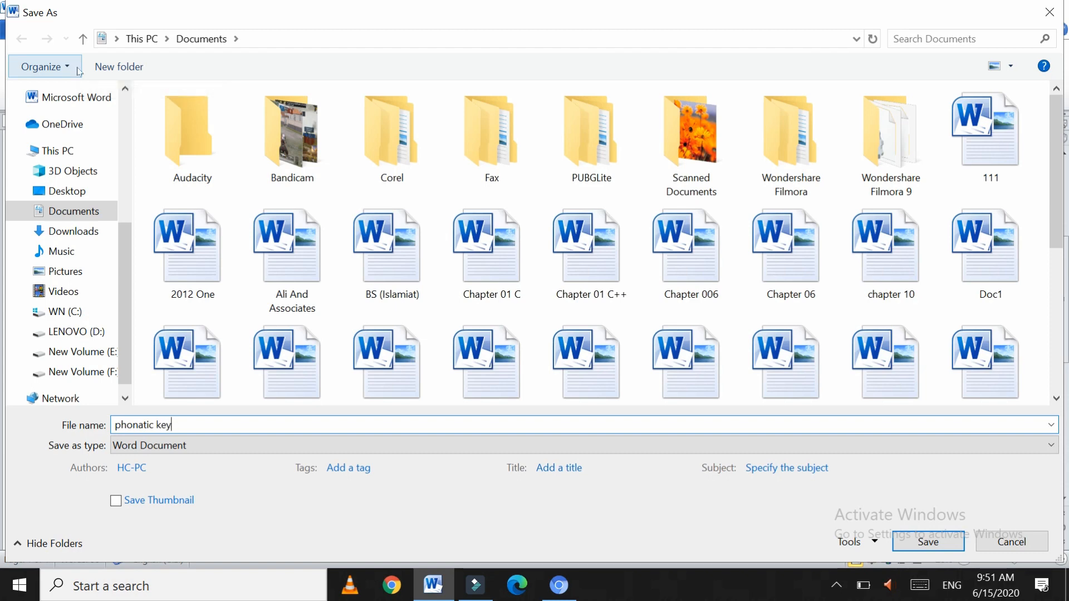
pyautogui.write('oard')
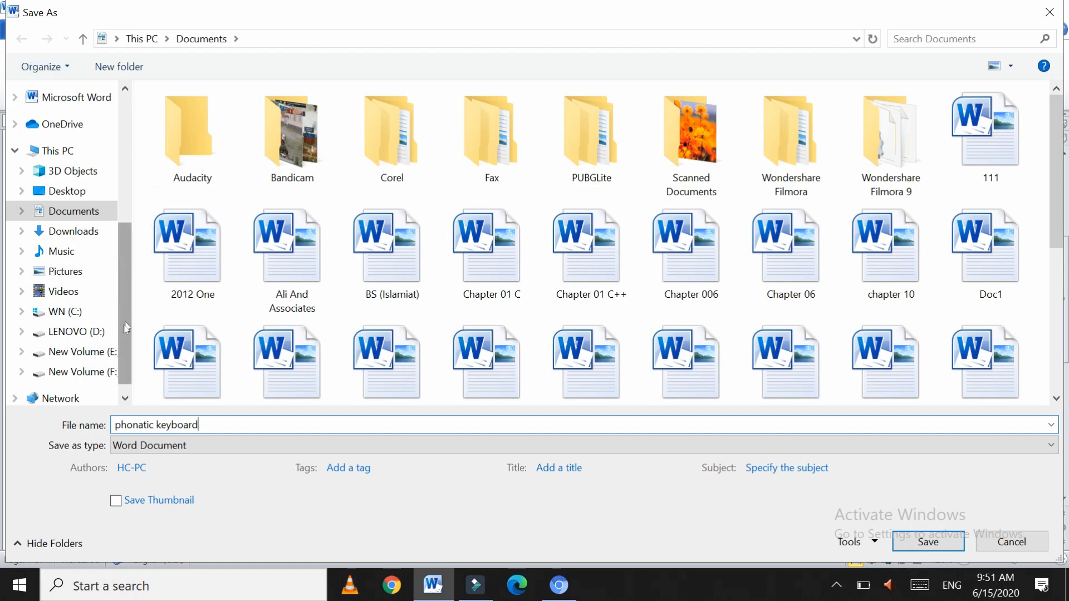
pyautogui.click(78, 332)
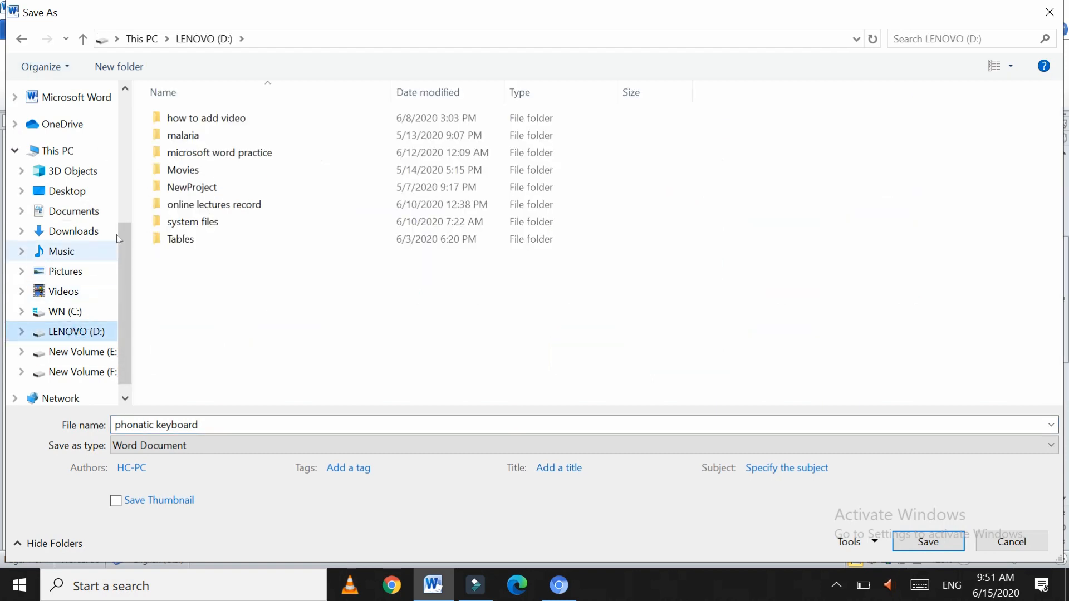
pyautogui.doubleClick(203, 152)
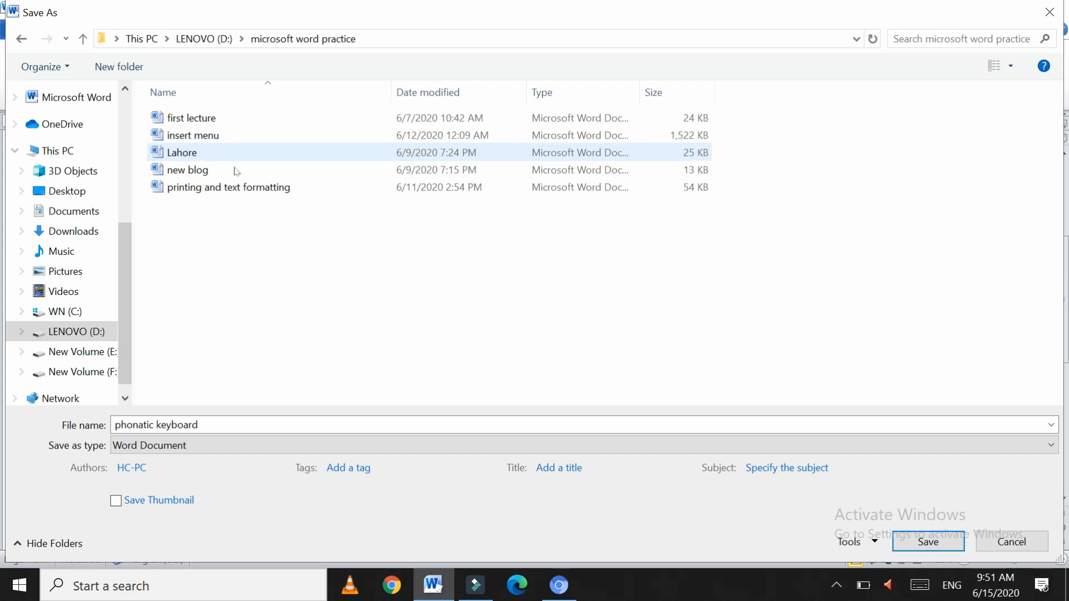
pyautogui.click(935, 546)
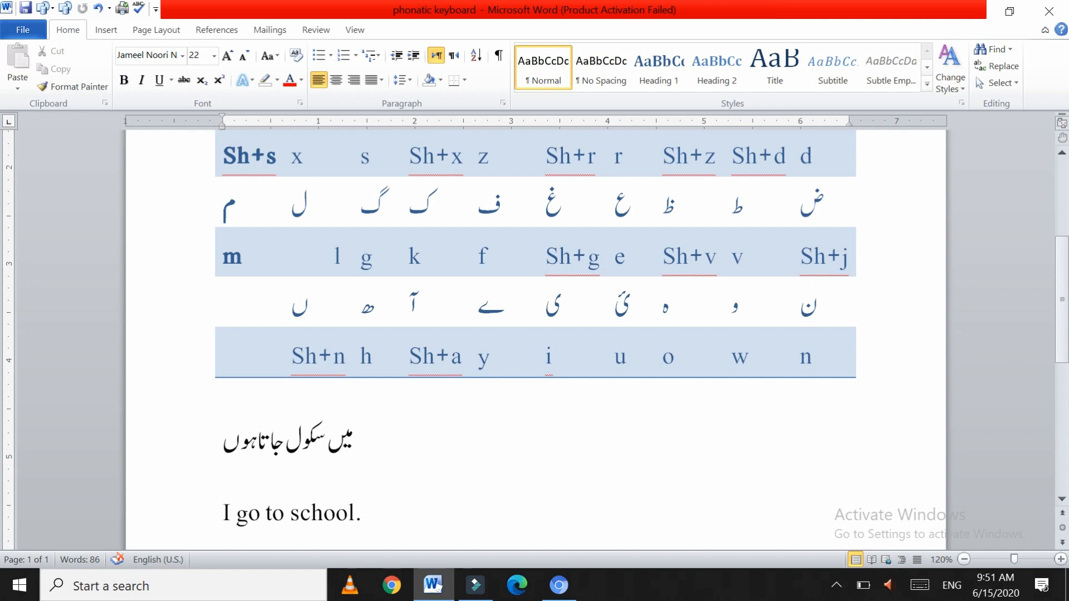
pyautogui.scroll(5, 589, 373)
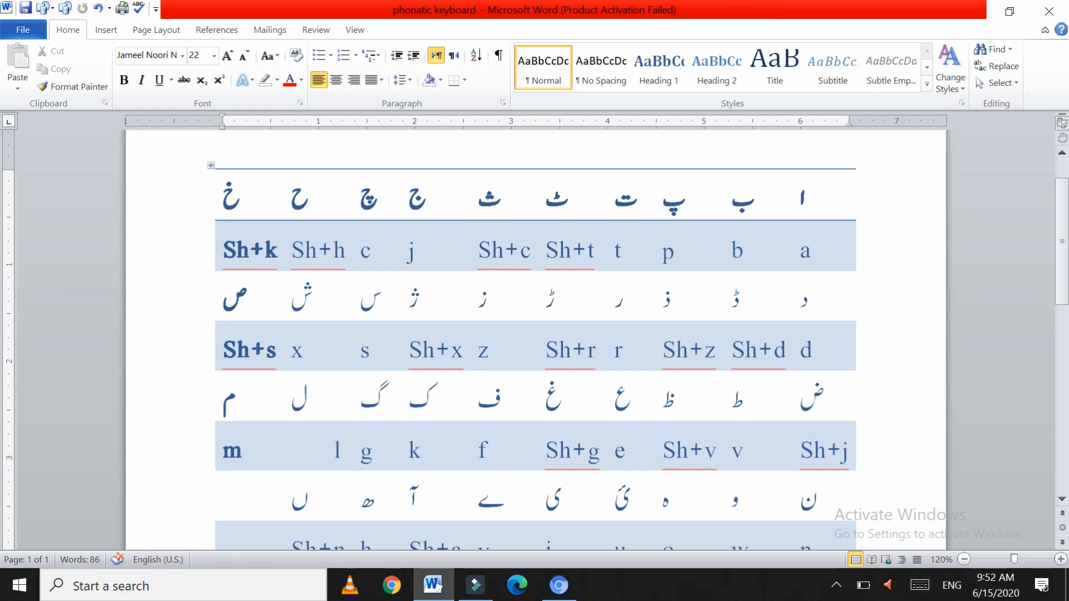
pyautogui.click(956, 588)
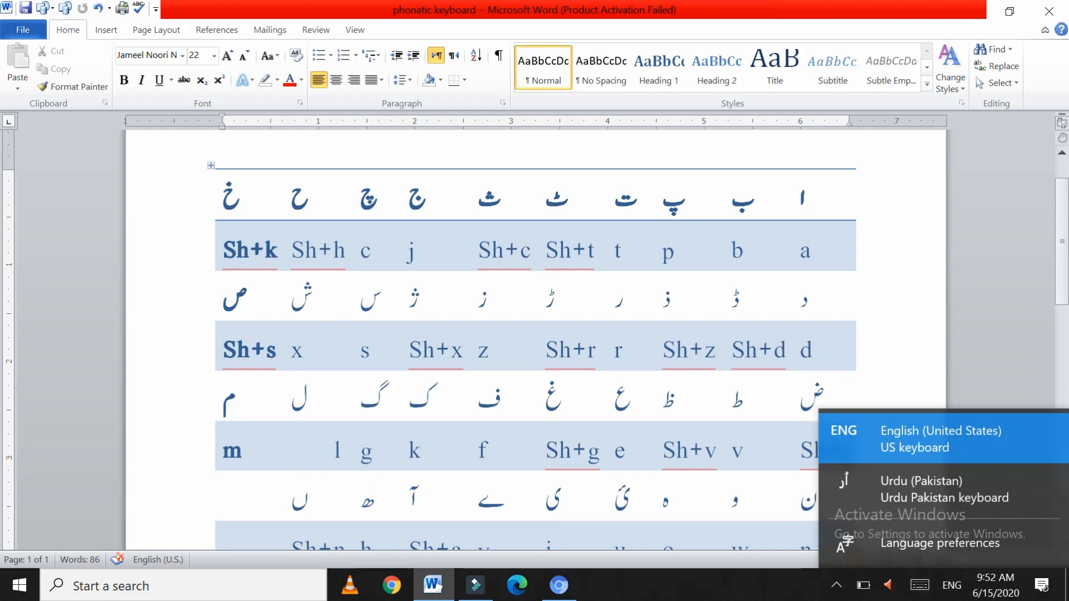
pyautogui.click(749, 592)
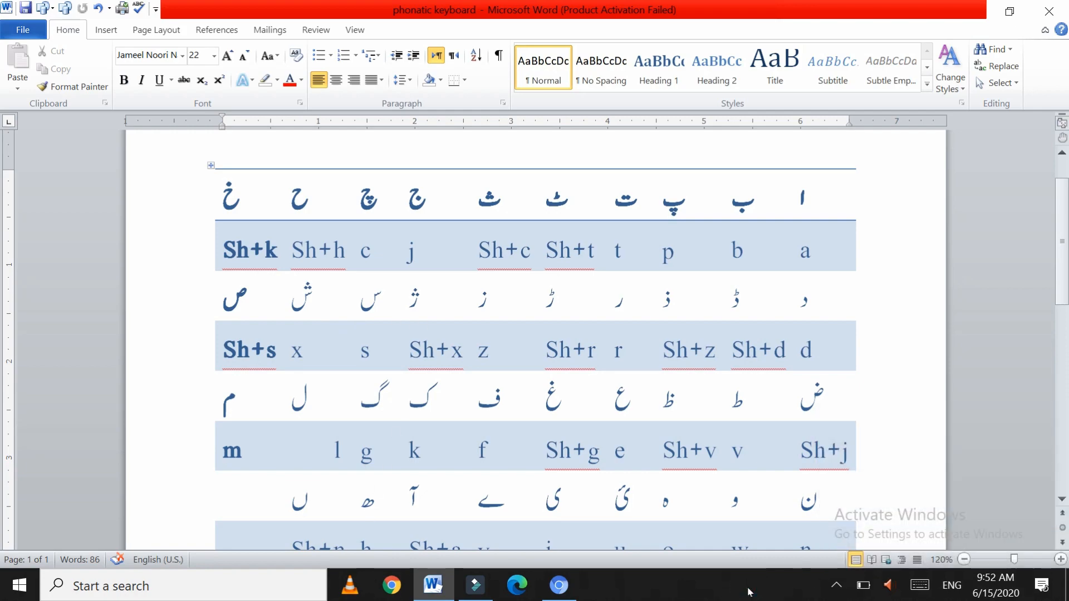